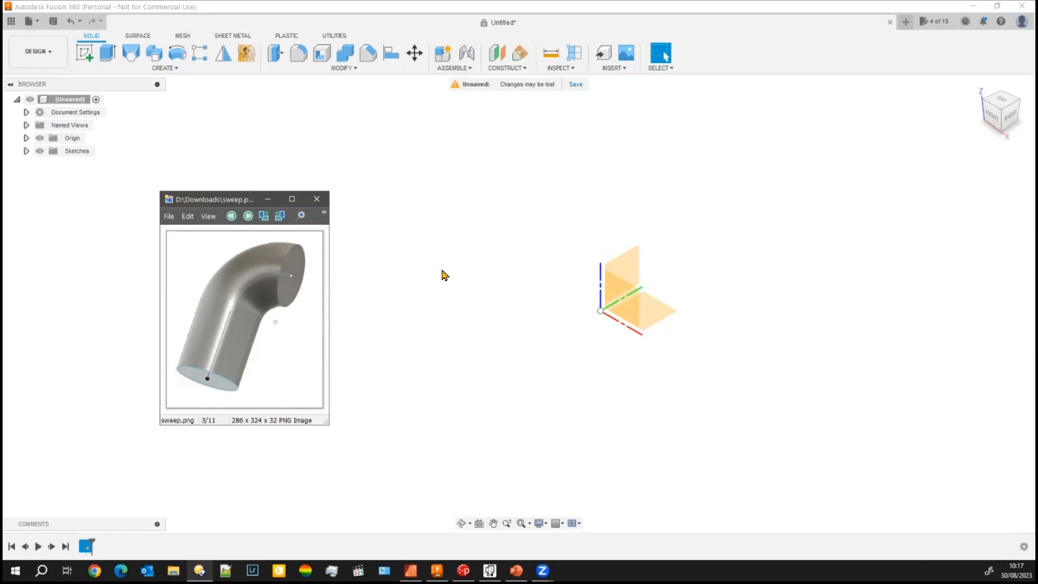
Step: Sketch a circle about 39 mm in diameter on the XY plane, centred on the origin, and finish the sketch
click(427, 293)
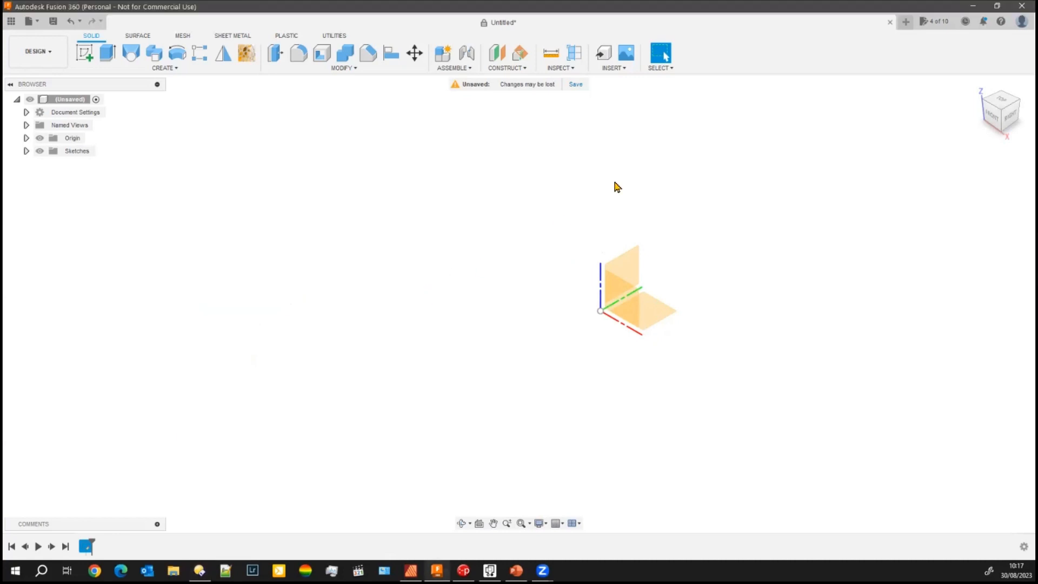
click(81, 57)
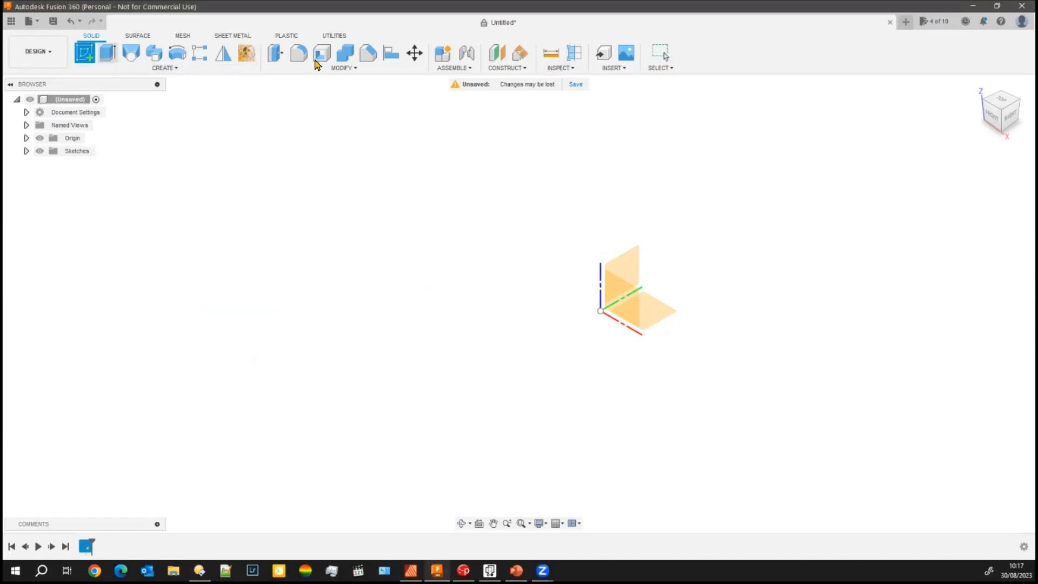
click(660, 318)
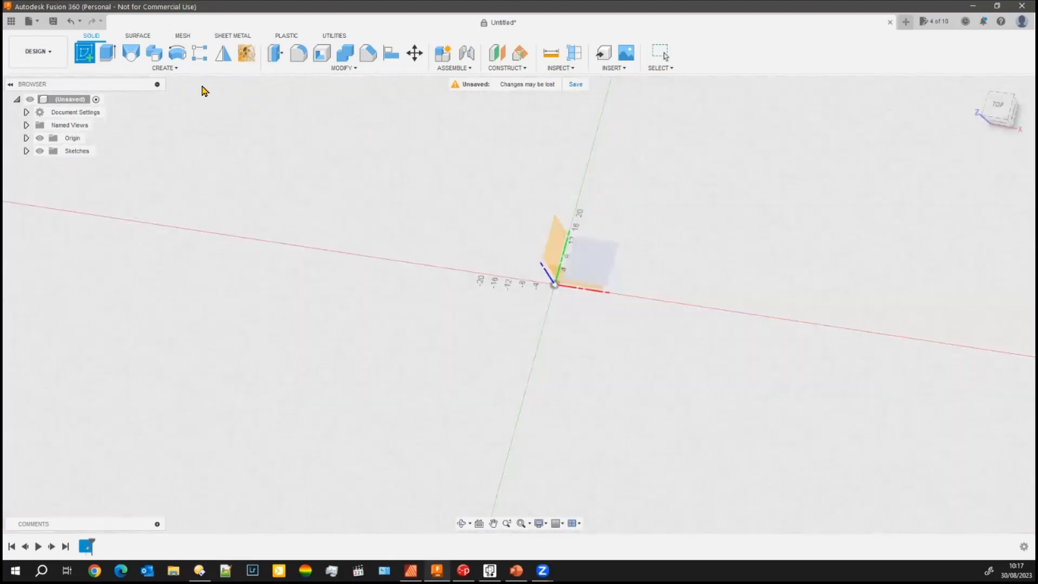
click(154, 53)
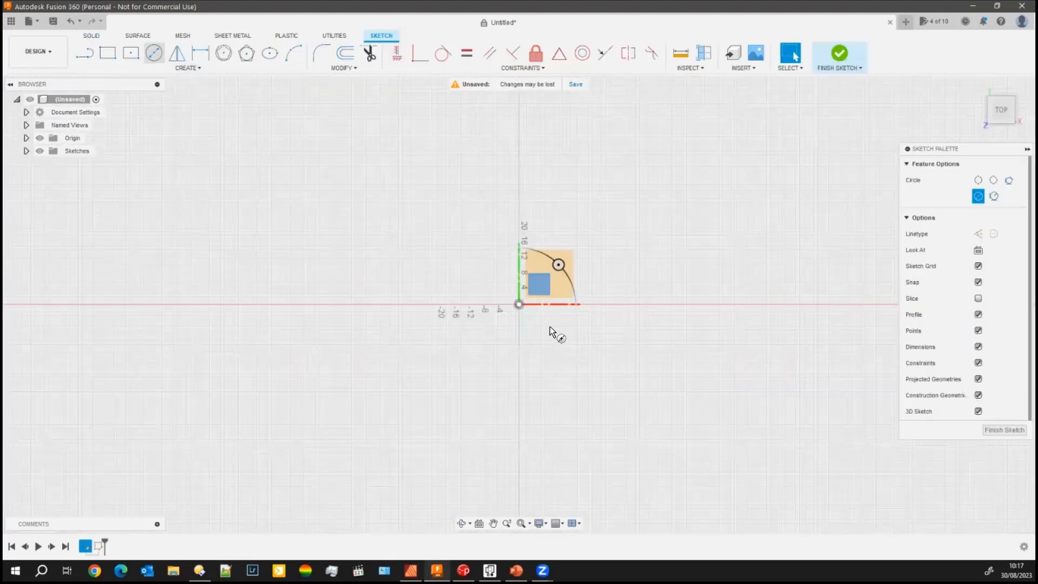
click(519, 304)
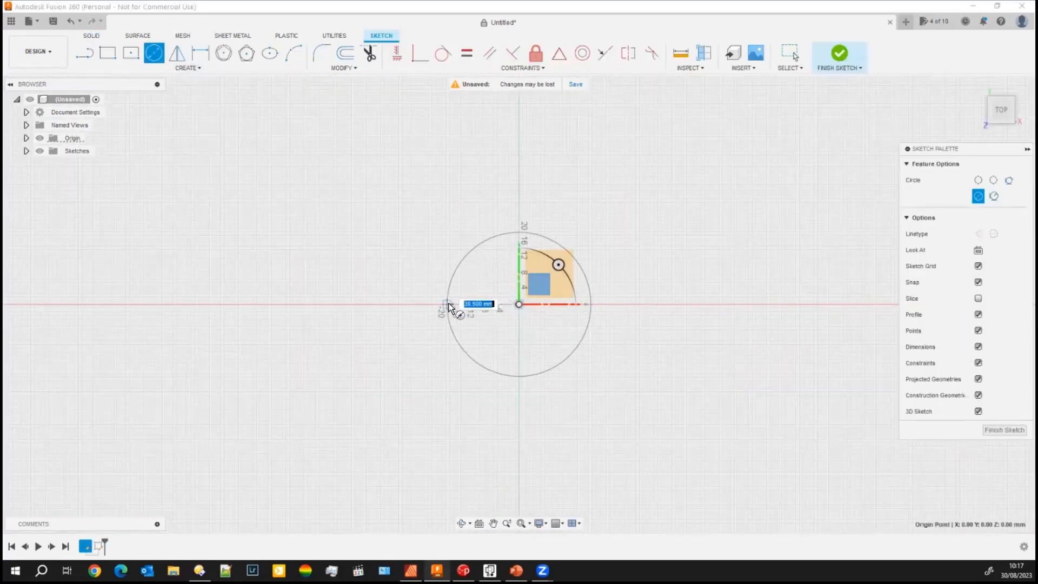
click(447, 304)
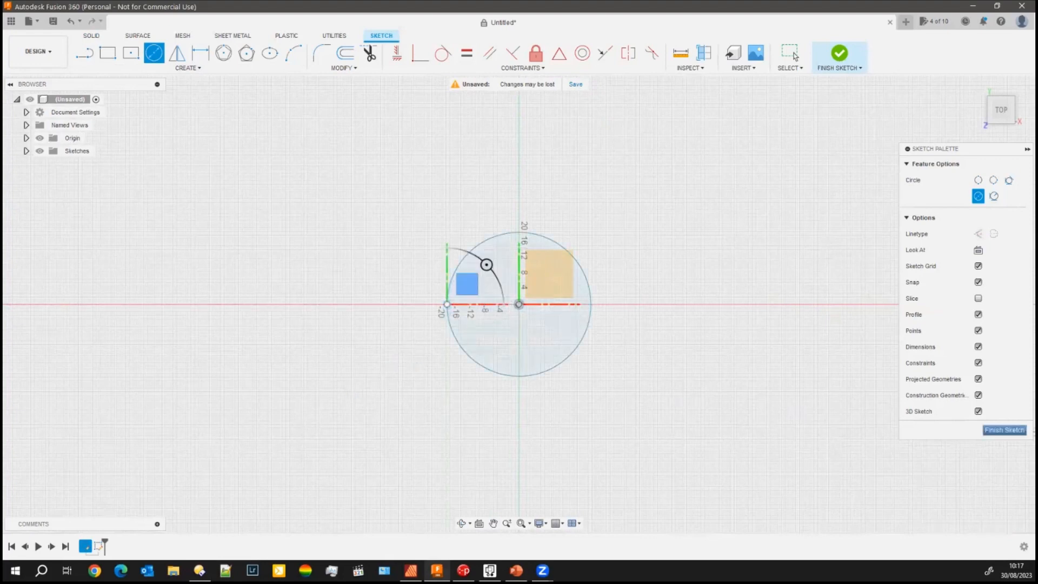
click(1004, 430)
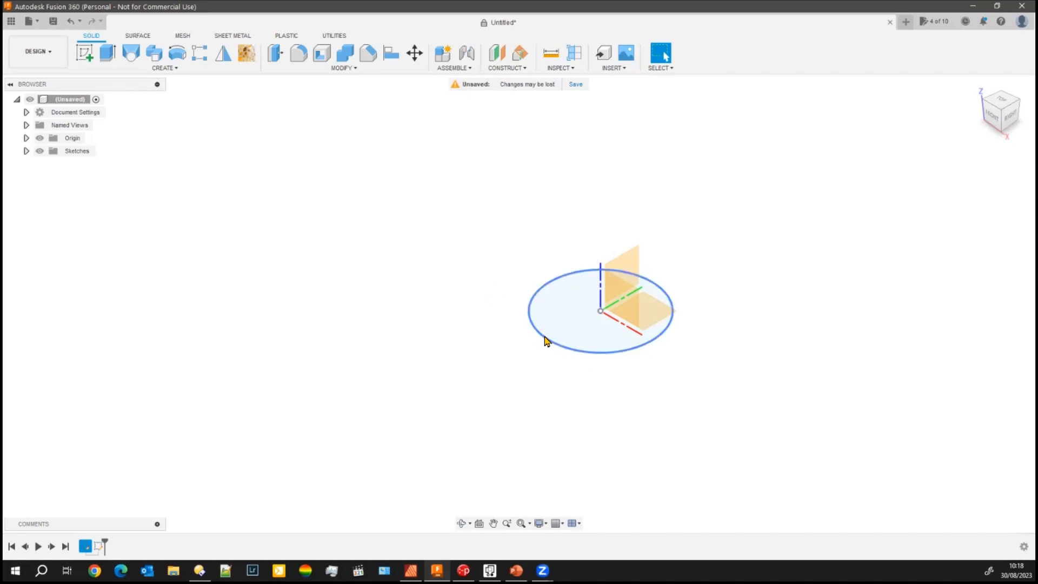
Step: Sketch a second, smaller circle on the XZ plane, centred straight above the origin, and finish the sketch
click(624, 306)
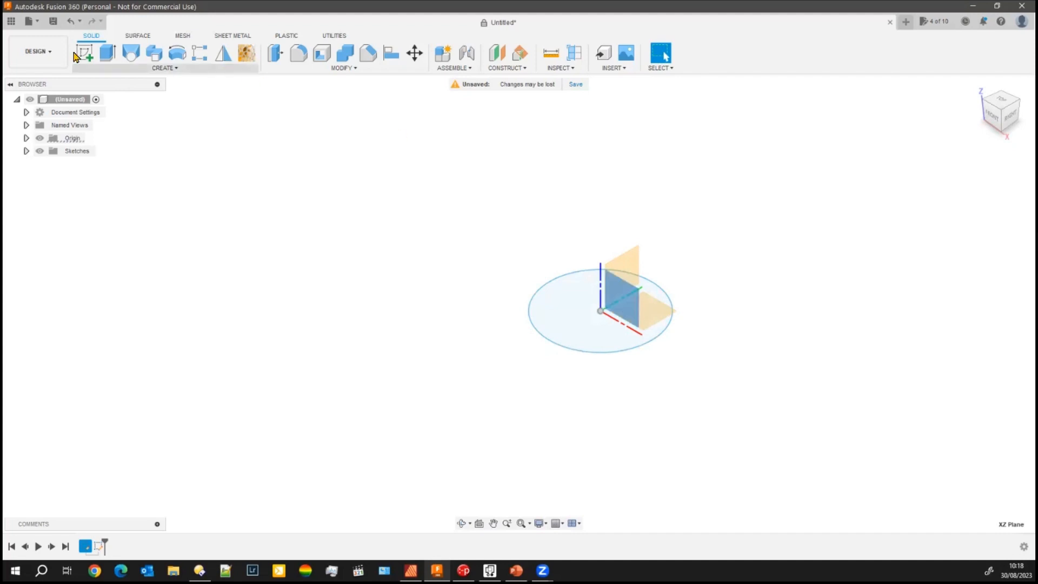
click(79, 54)
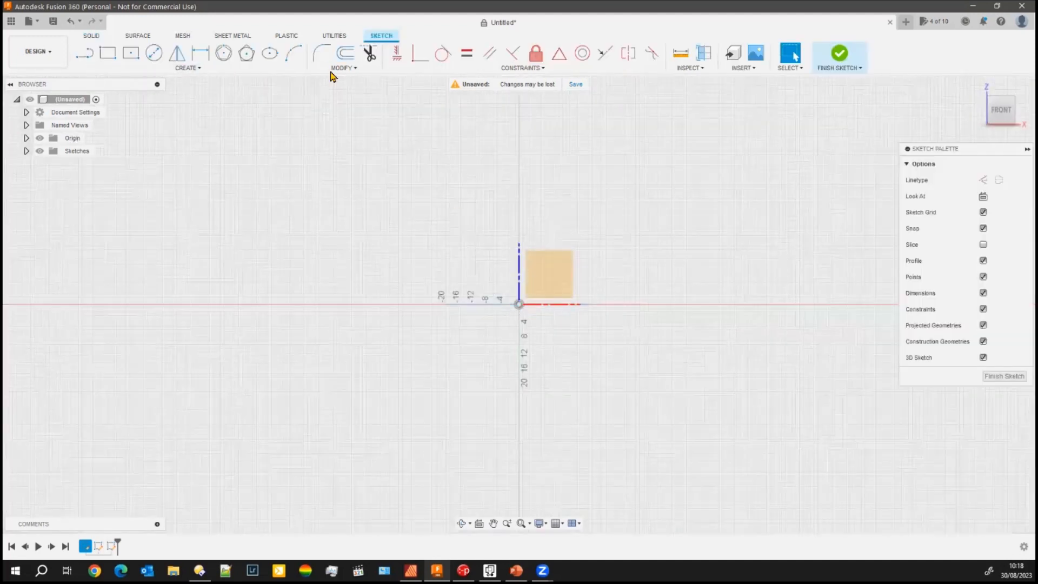
key(c)
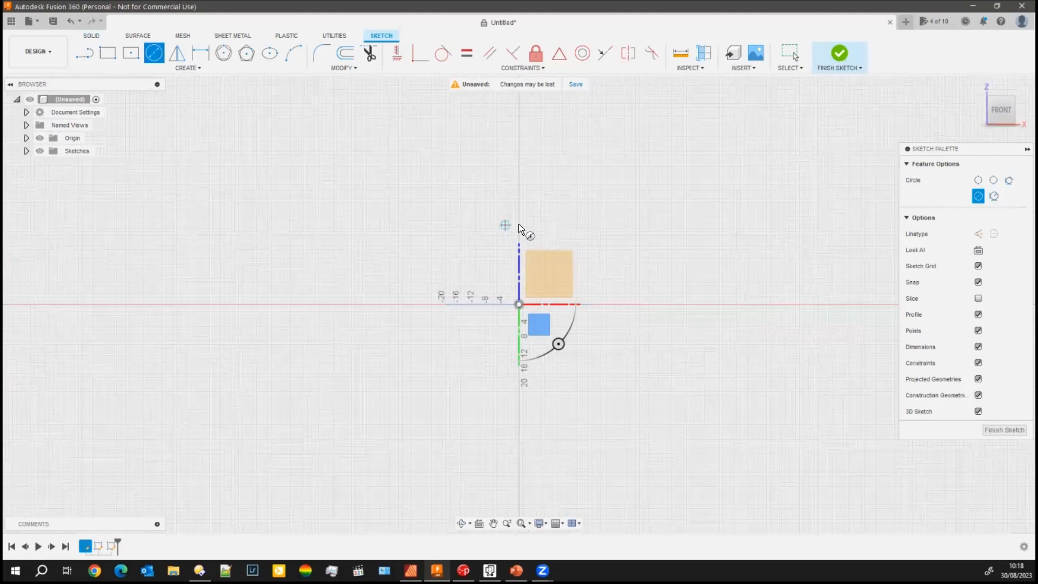
click(518, 172)
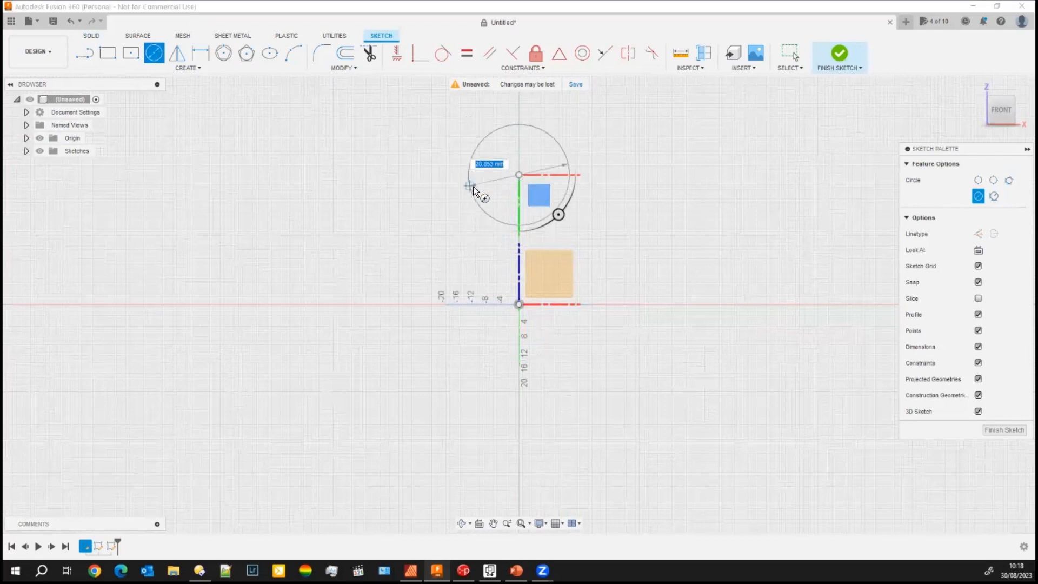
key(Return)
click(1005, 429)
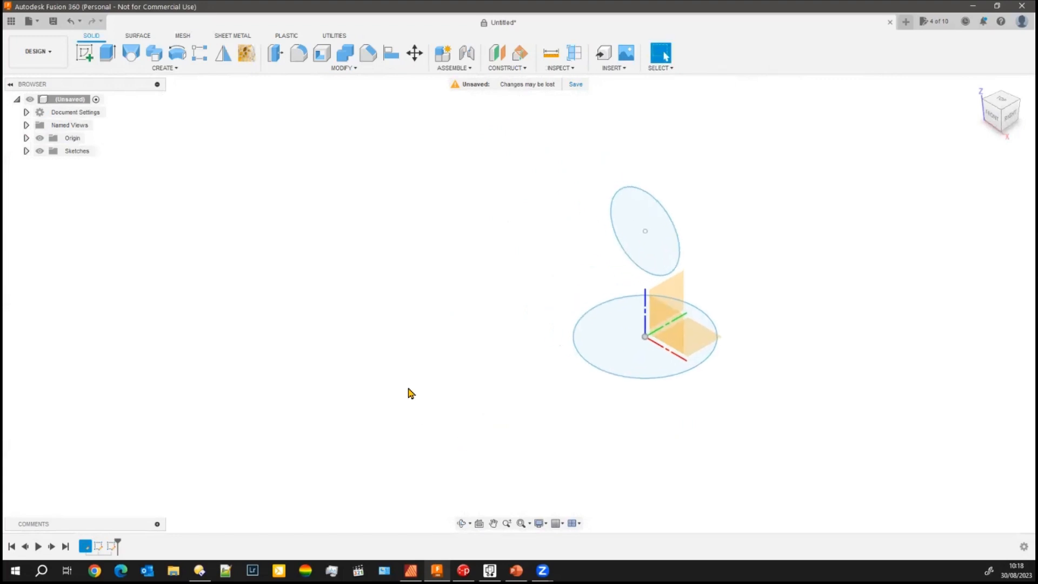
Step: Compare the two circles with the bent pipe reference image and undo the circle sketch on the XZ plane
shift+middle_drag(399, 390, 363, 358)
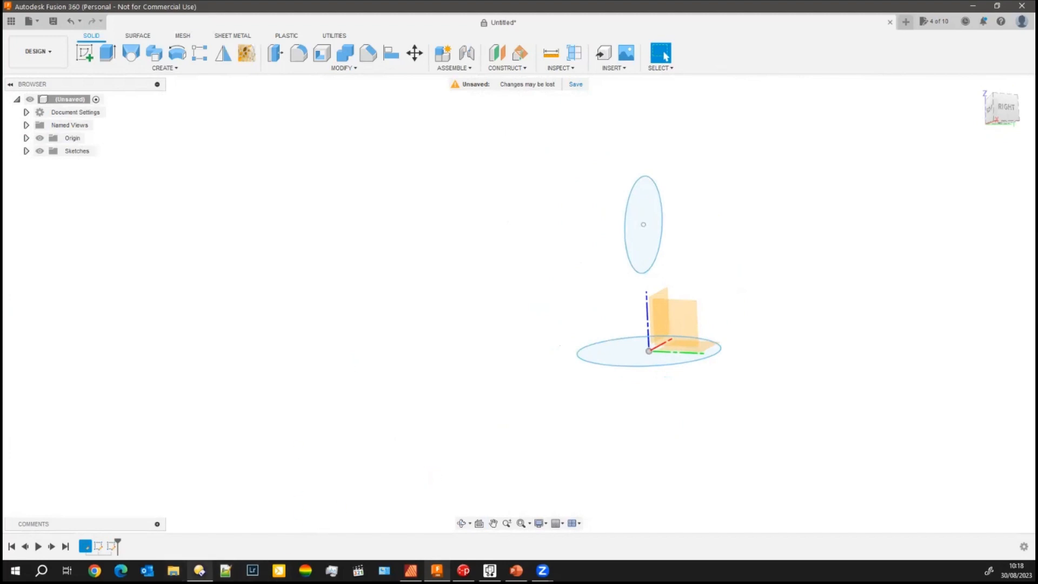
mouse_move(199, 571)
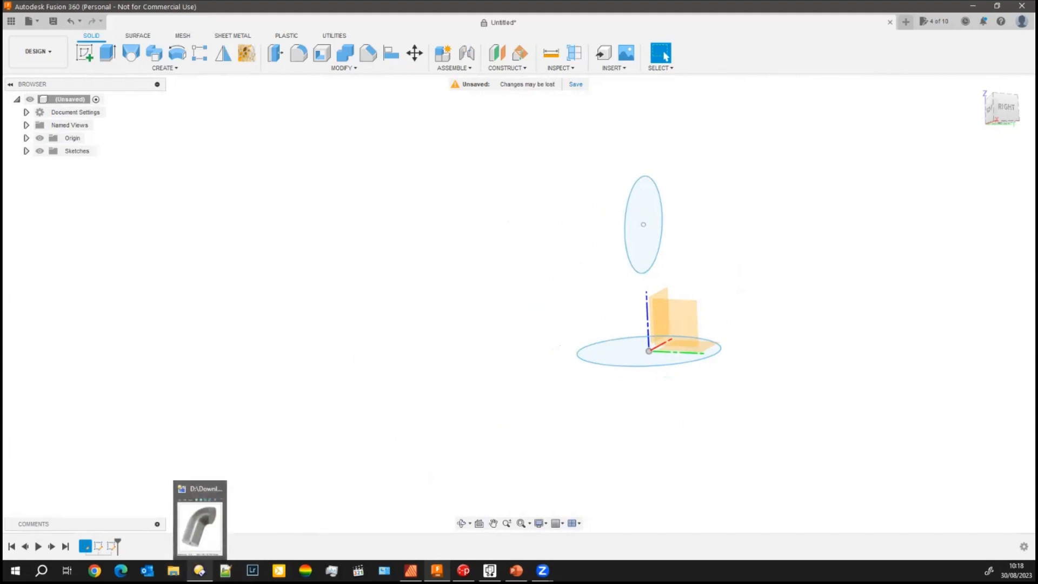
click(198, 565)
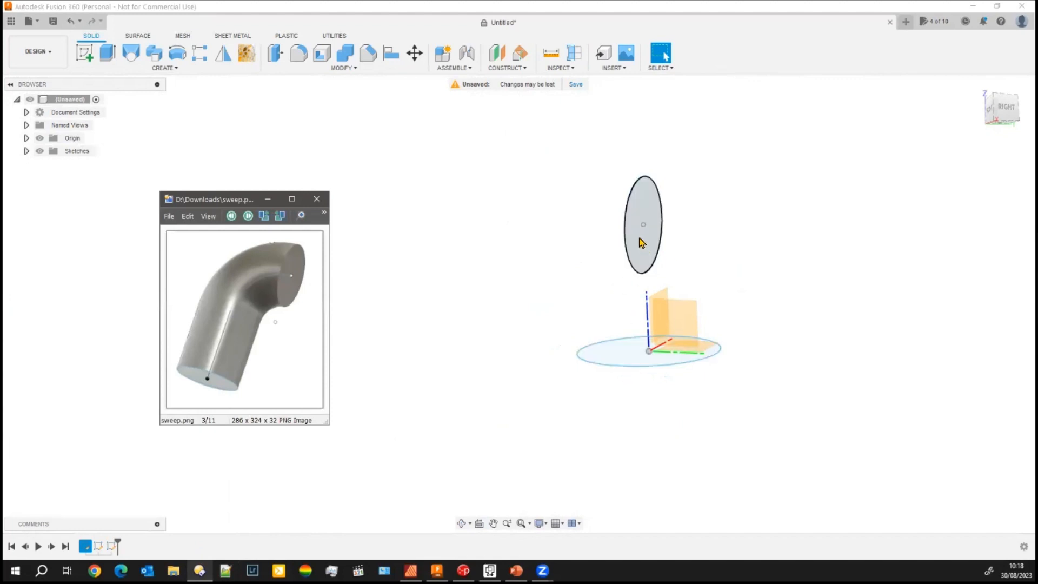
click(448, 270)
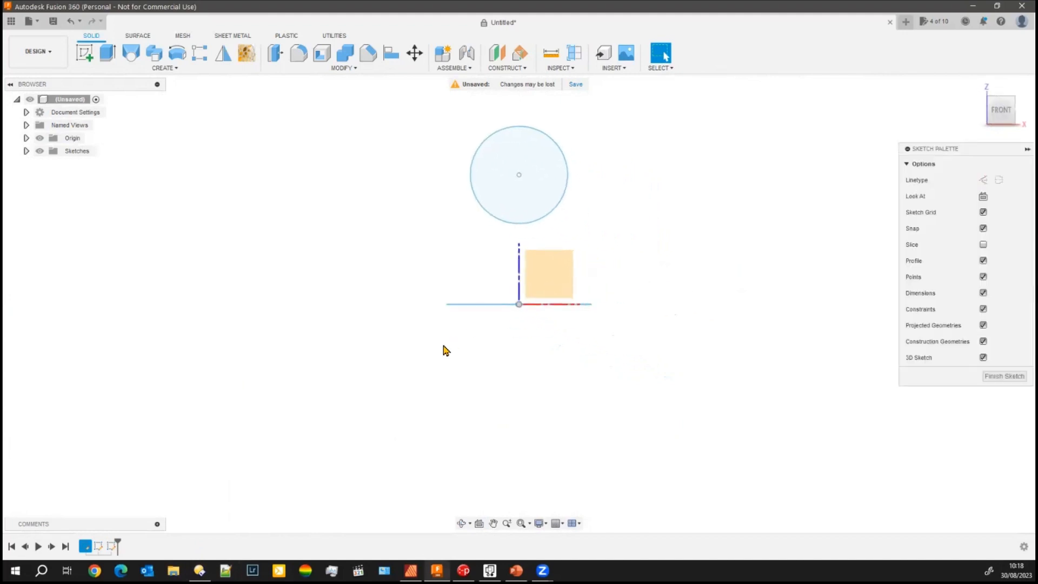
key(ctrl+z)
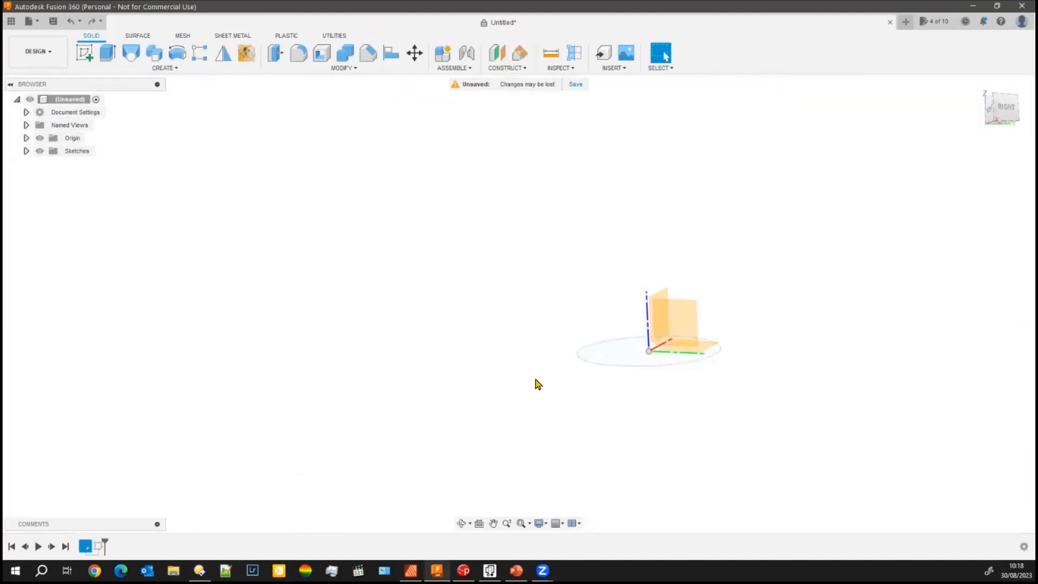
Step: Create a construction plane offset about -100 mm from the YZ plane, checking the bent pipe reference image
middle_drag(499, 428, 354, 373)
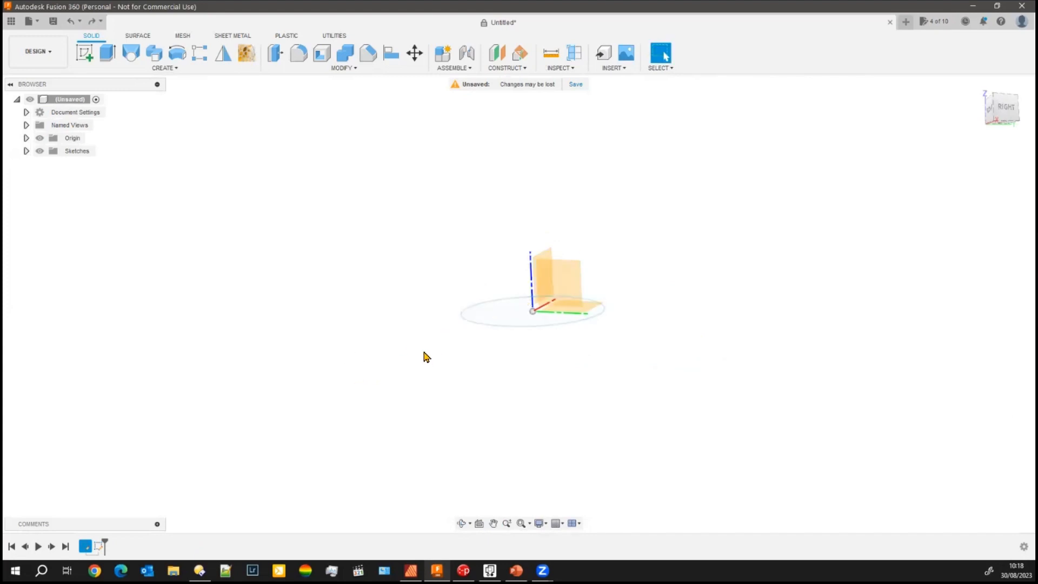
click(506, 68)
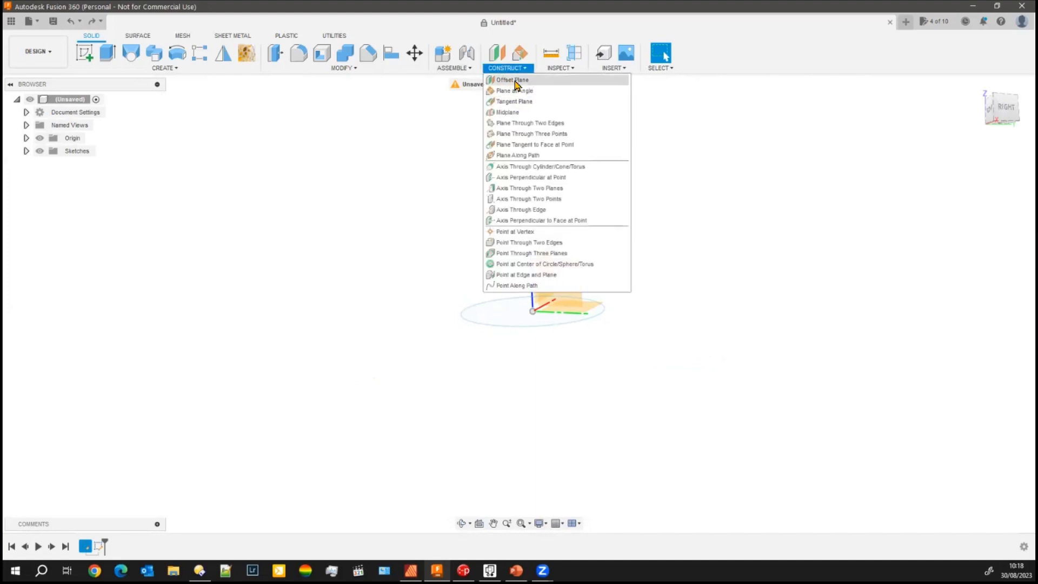
click(511, 82)
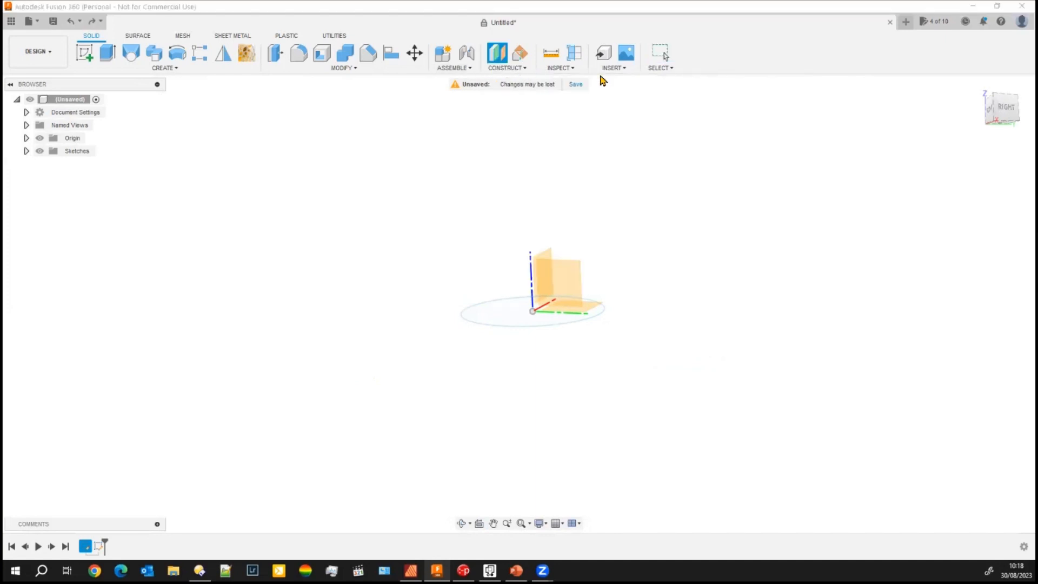
click(566, 290)
drag(582, 273, 440, 345)
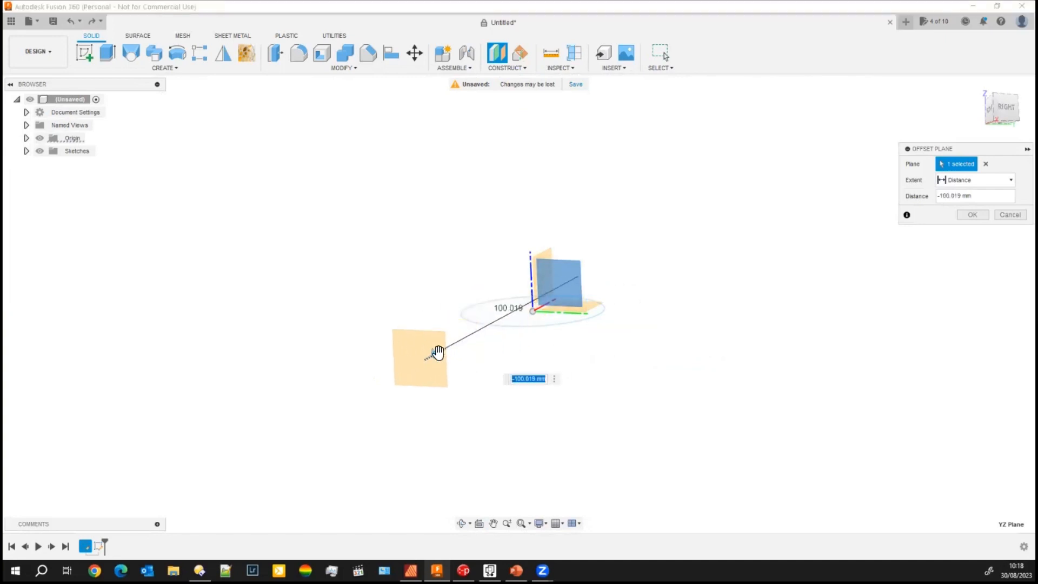
click(199, 570)
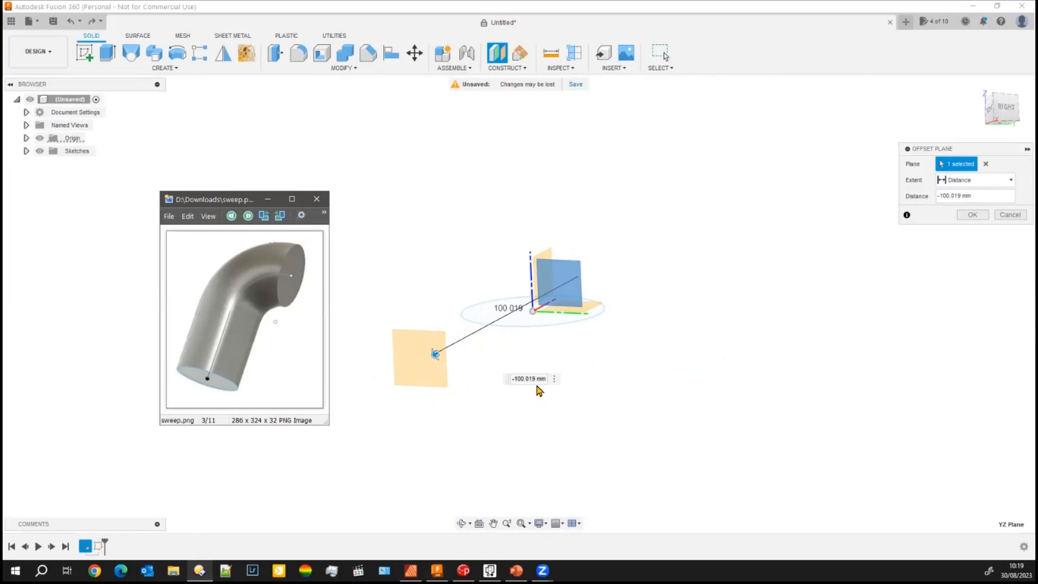
click(357, 456)
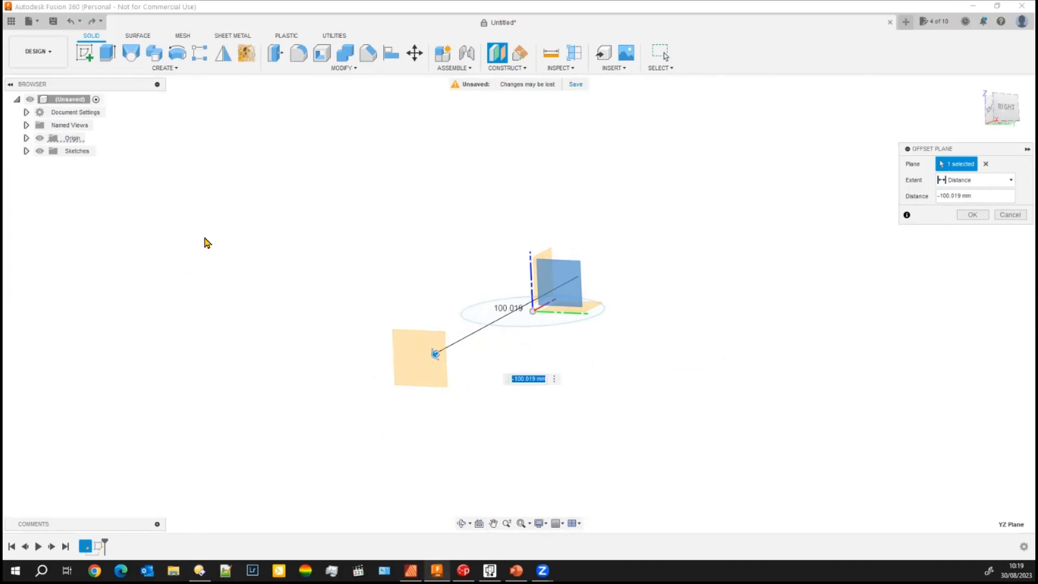
key(Return)
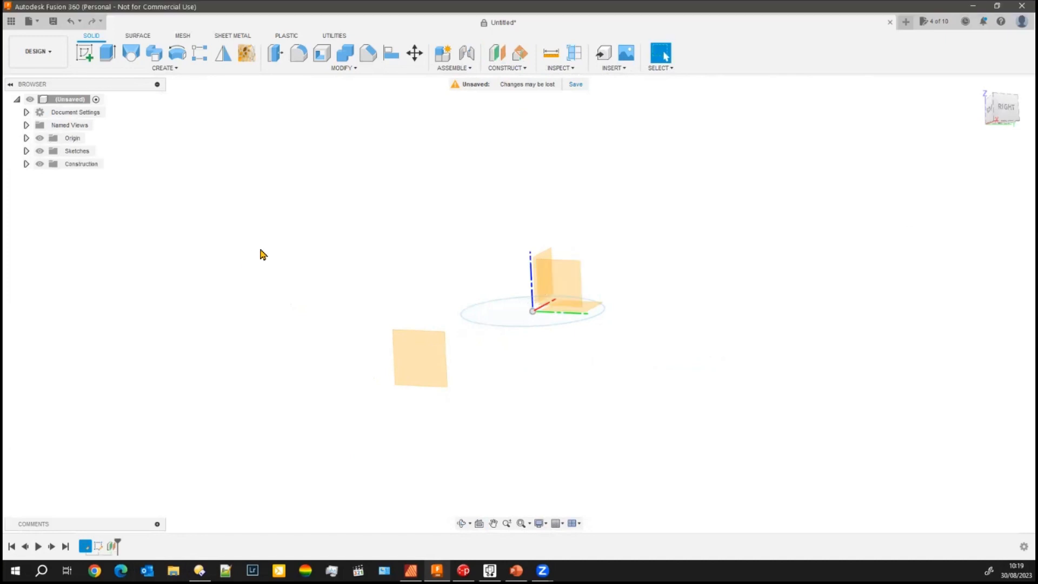
Step: Try sketching a circle on the offset plane, centred straight above the origin, and leave the sketch
click(83, 53)
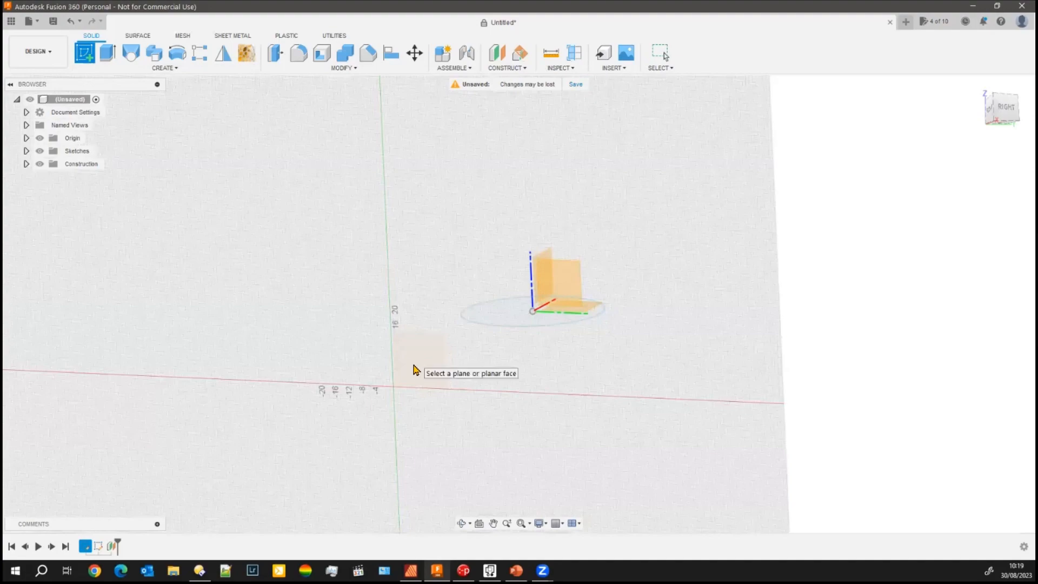
click(420, 364)
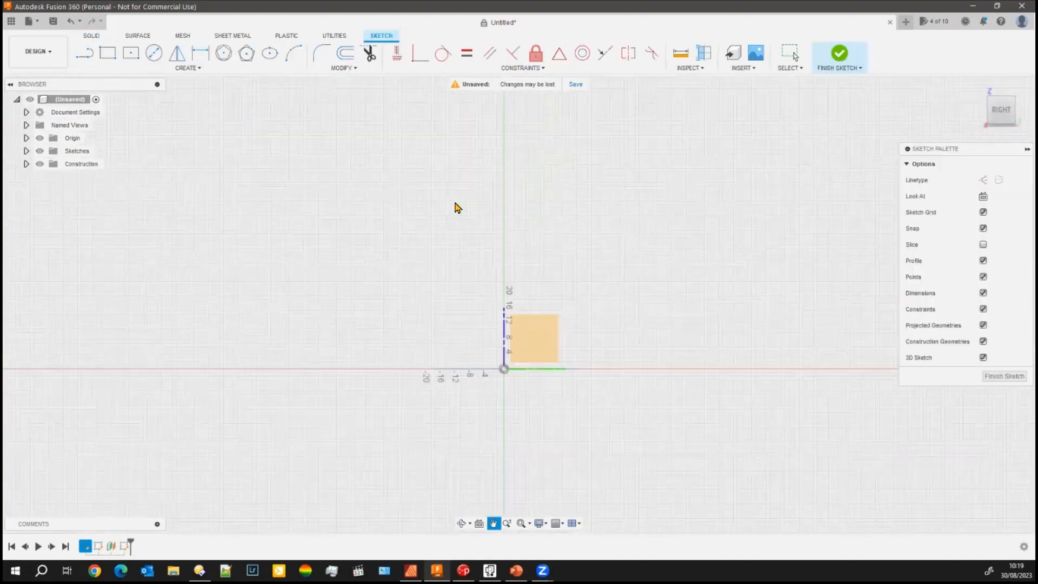
click(155, 53)
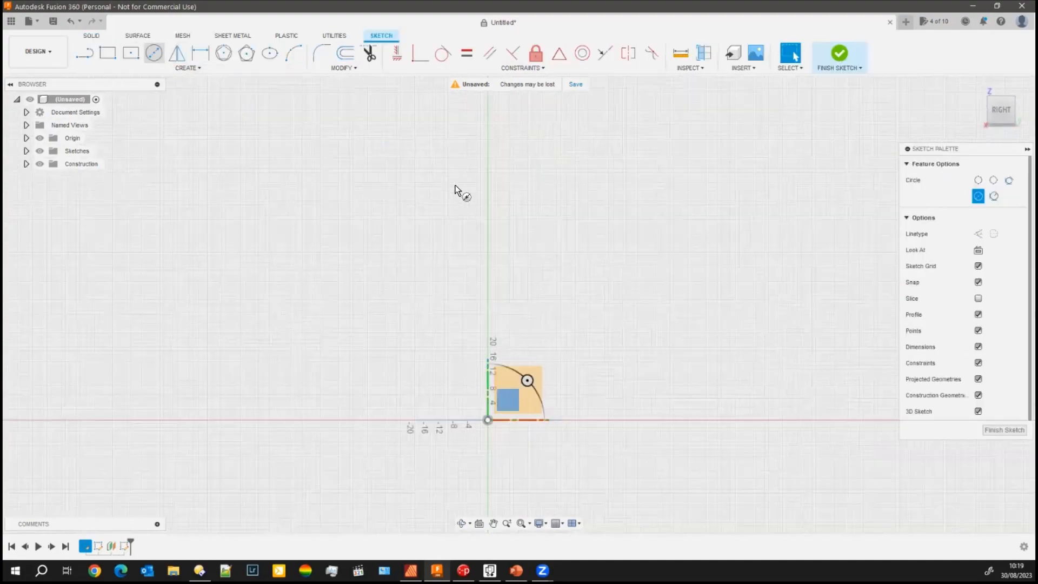
click(488, 222)
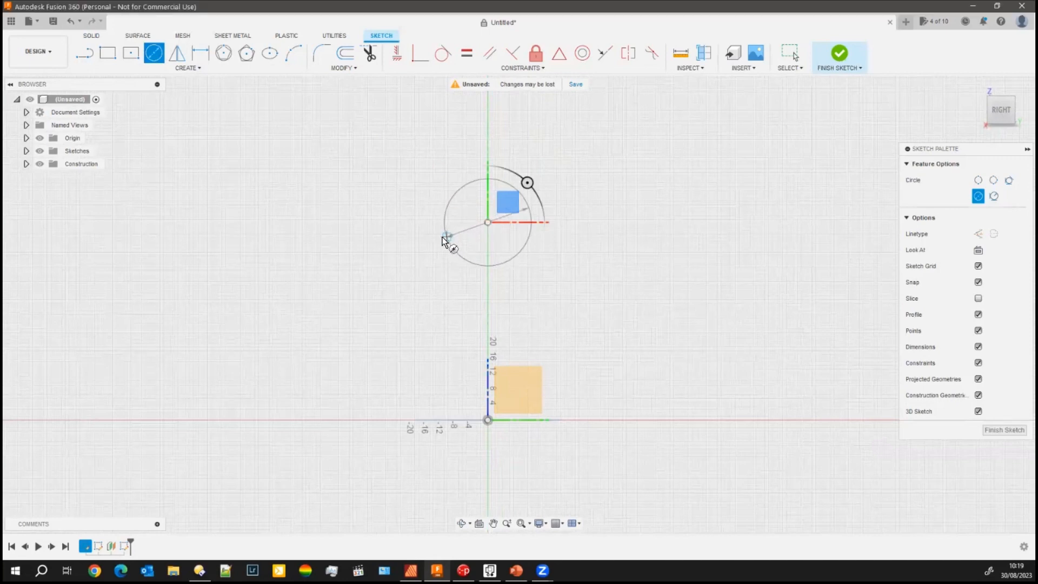
click(446, 236)
click(1004, 430)
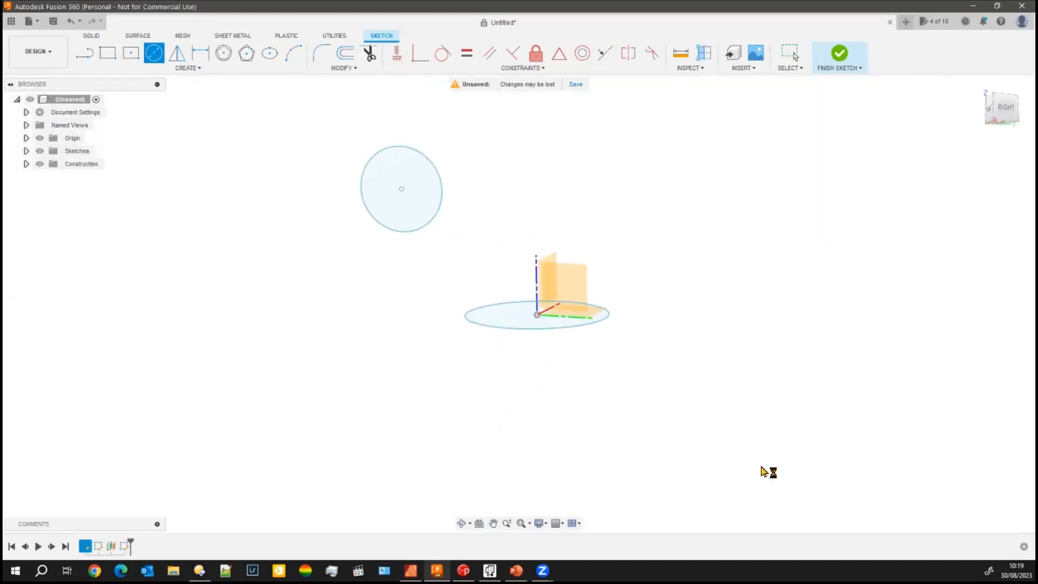
shift+middle_drag(323, 440, 357, 459)
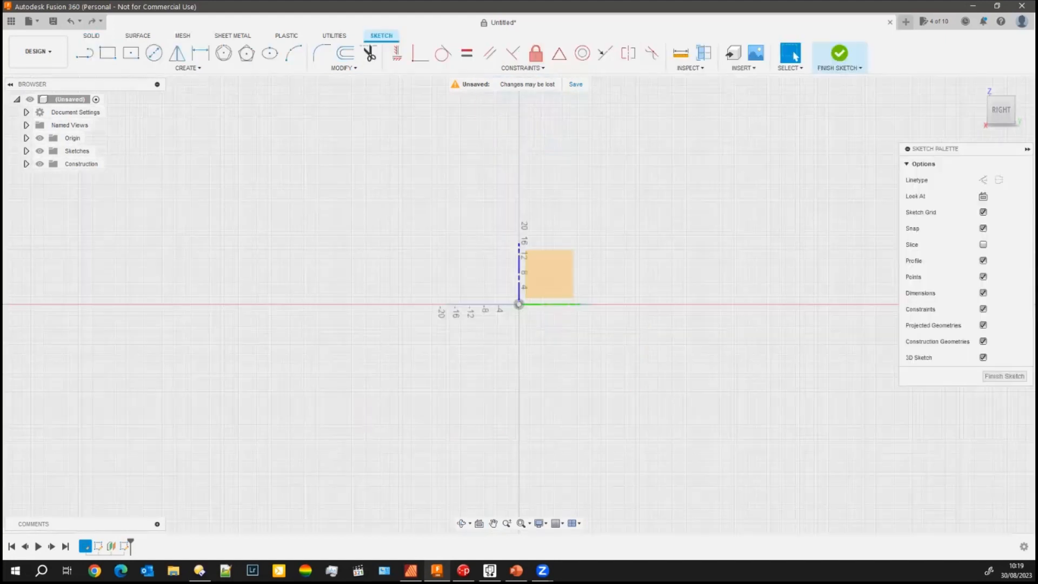
click(1005, 376)
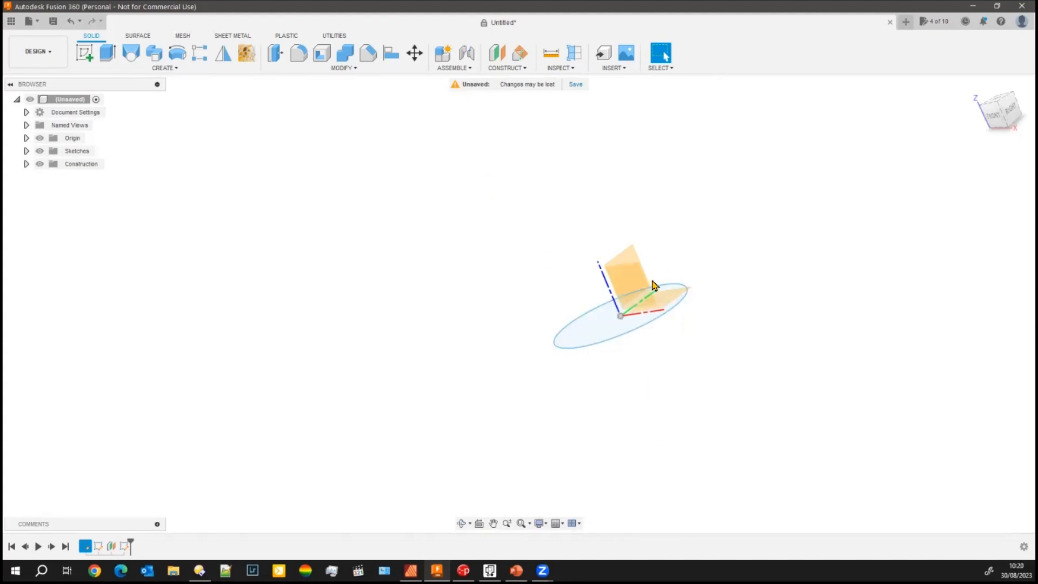
Step: Start a sketch on the XZ plane and draw a vertical line about 31.75 mm long upward from the origin
scroll(643, 311, up, 5)
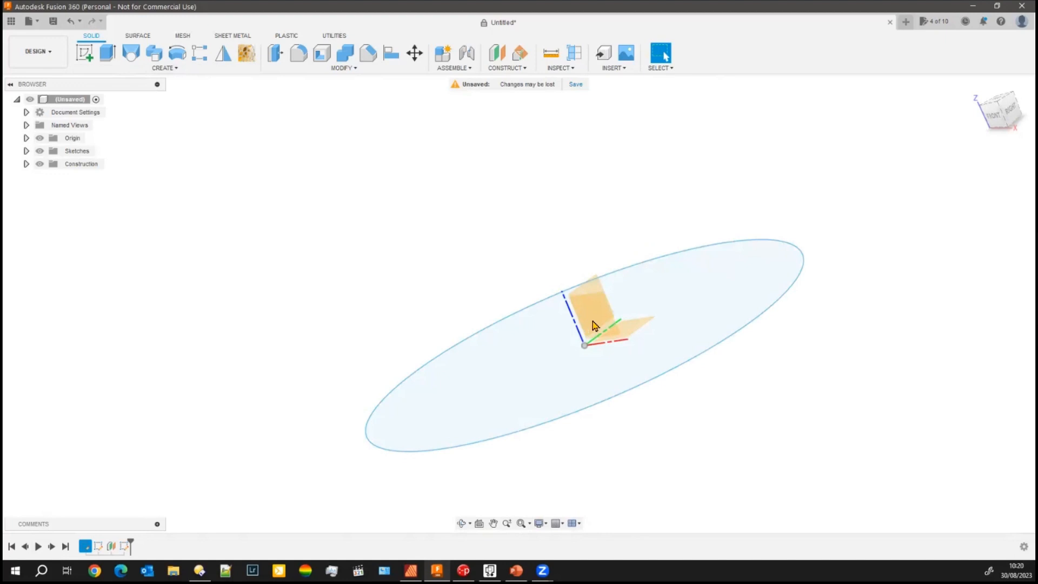
key(s)
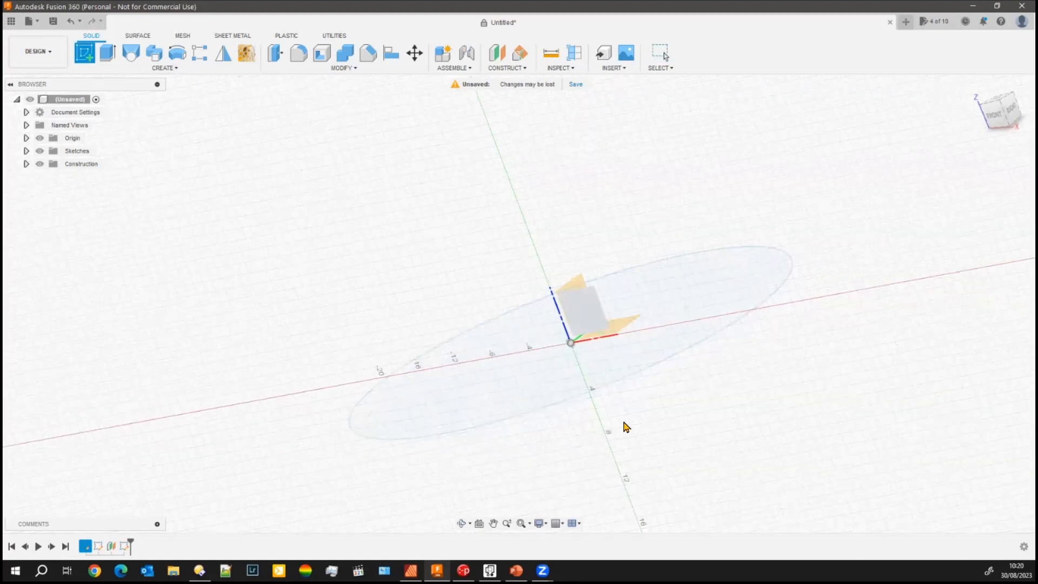
click(557, 303)
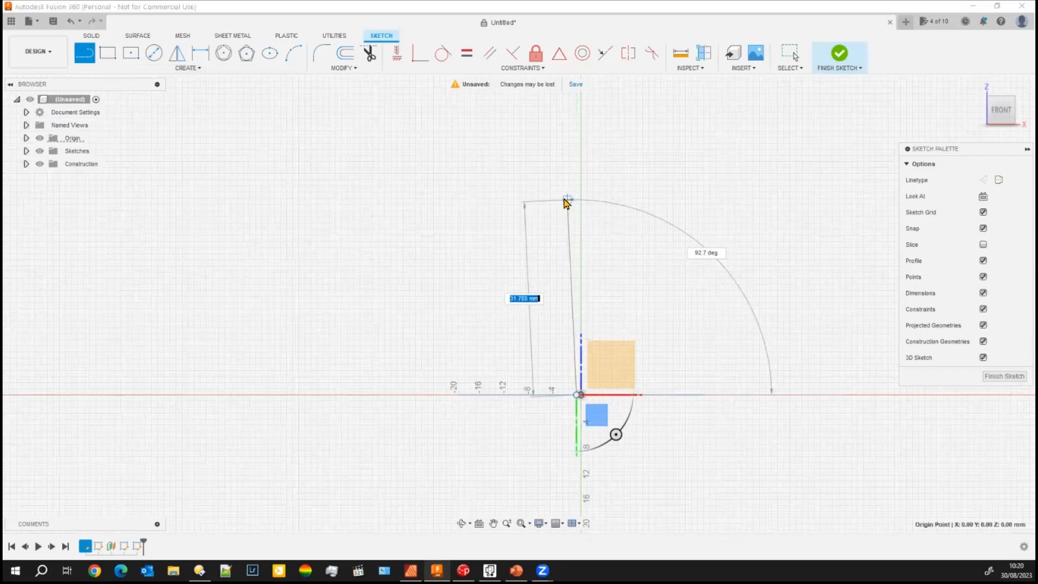
key(Escape)
click(83, 56)
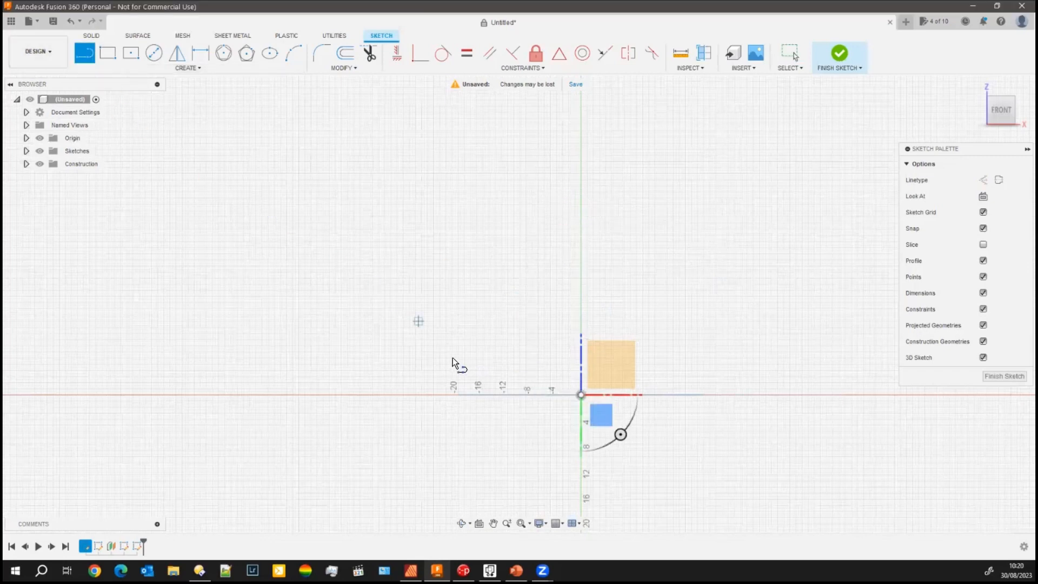
click(581, 396)
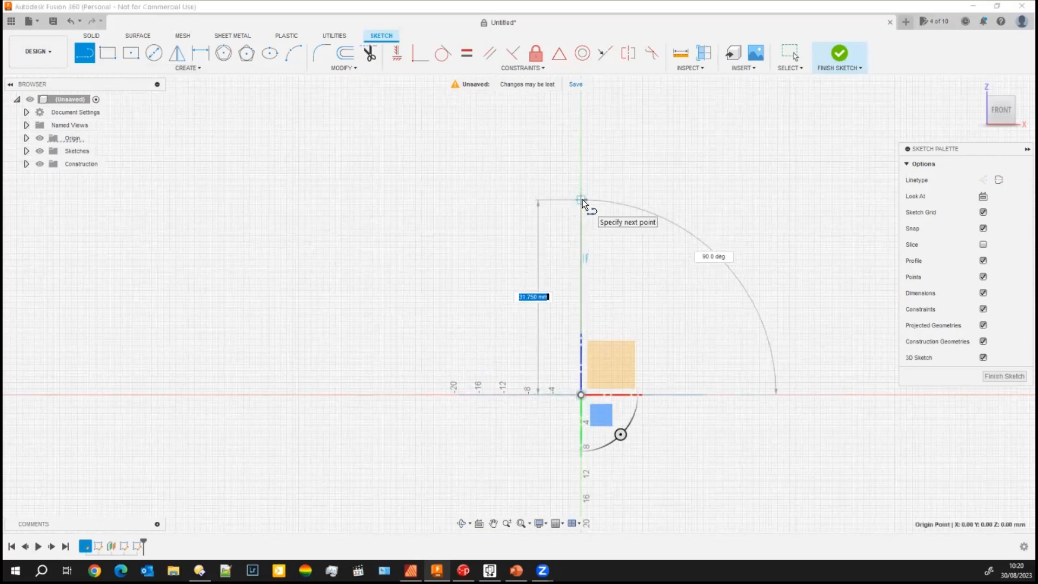
click(581, 200)
key(Escape)
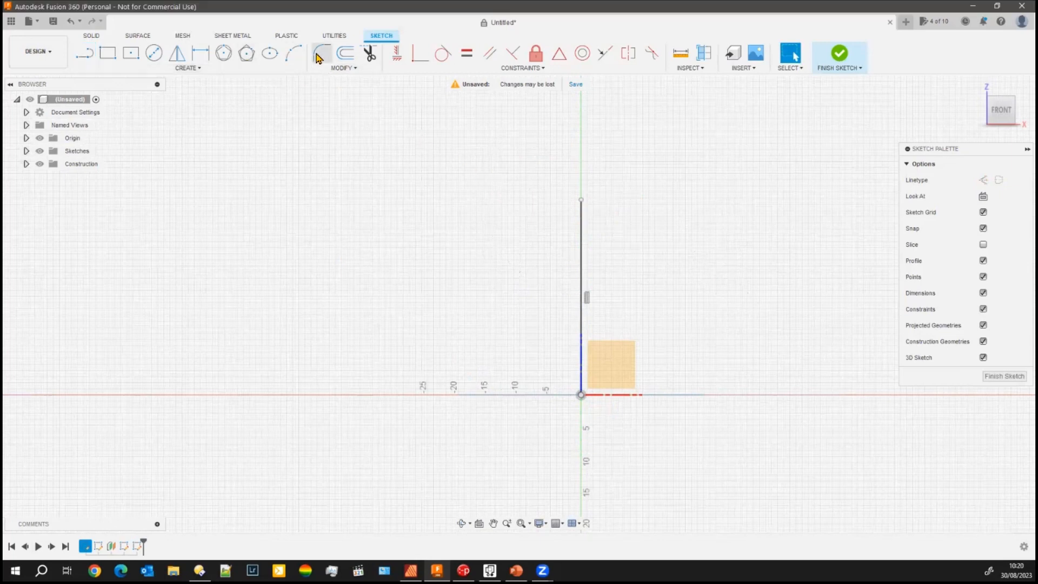
Step: Draw a three-point arc spanning about 20 mm from the vertical line's upper end, curving up and over toward negative X
click(292, 60)
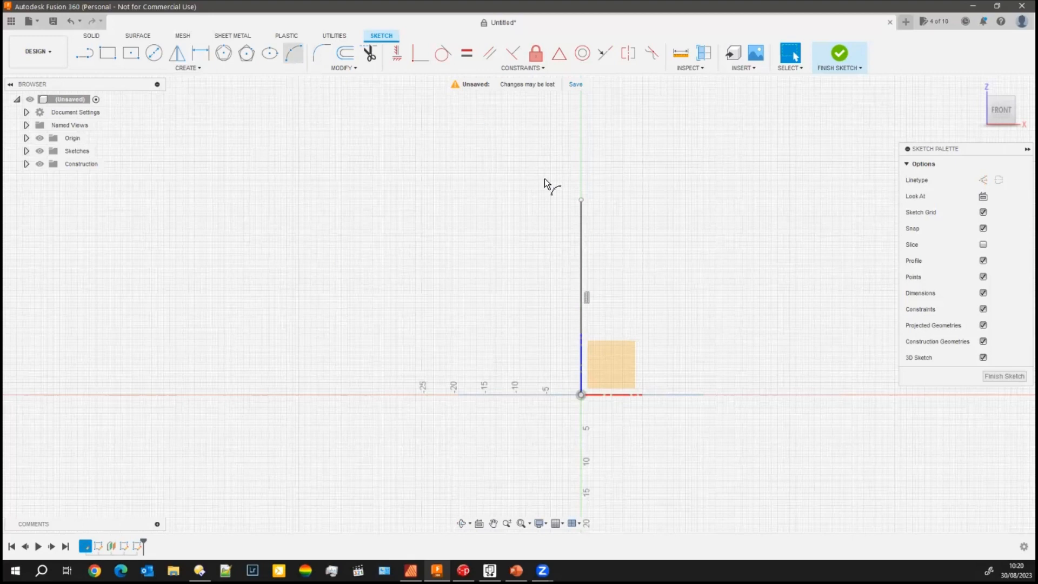
click(581, 200)
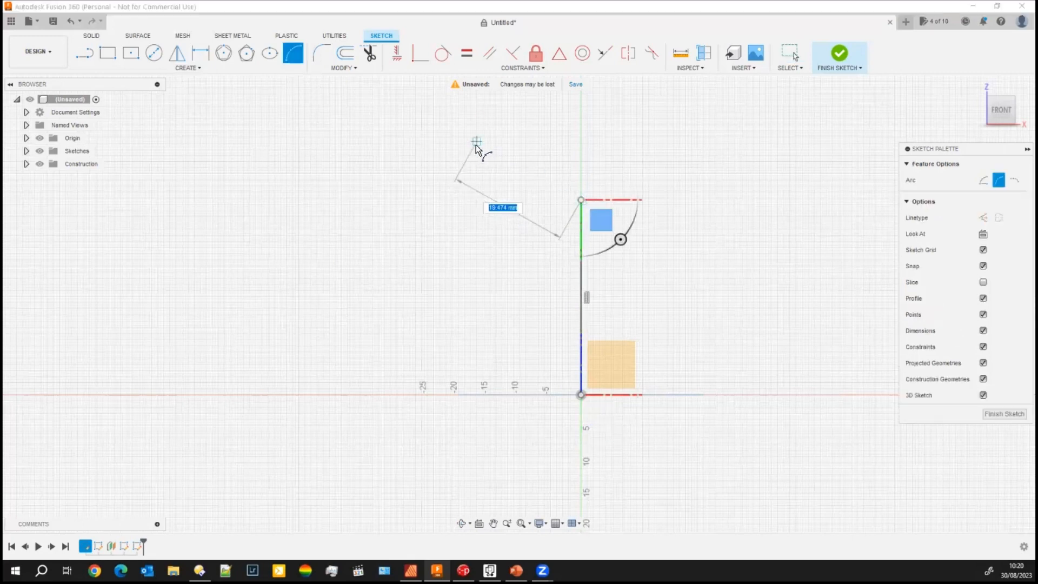
click(474, 147)
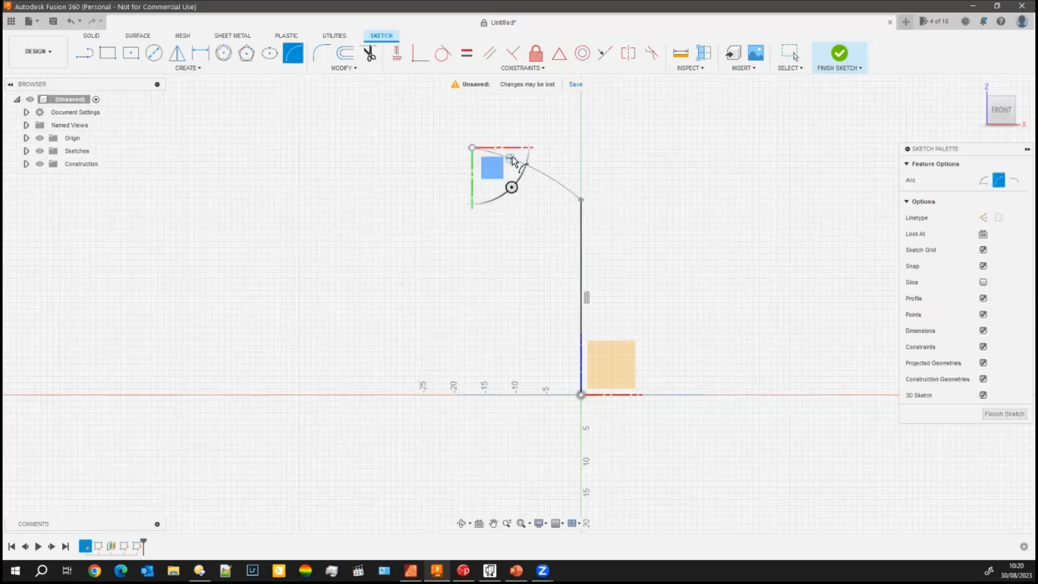
click(531, 142)
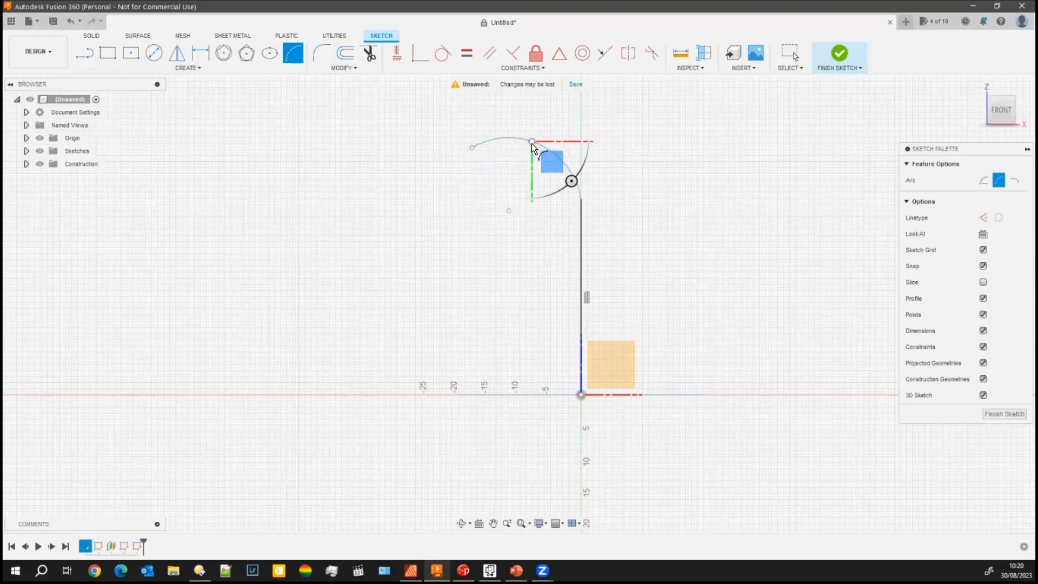
key(Escape)
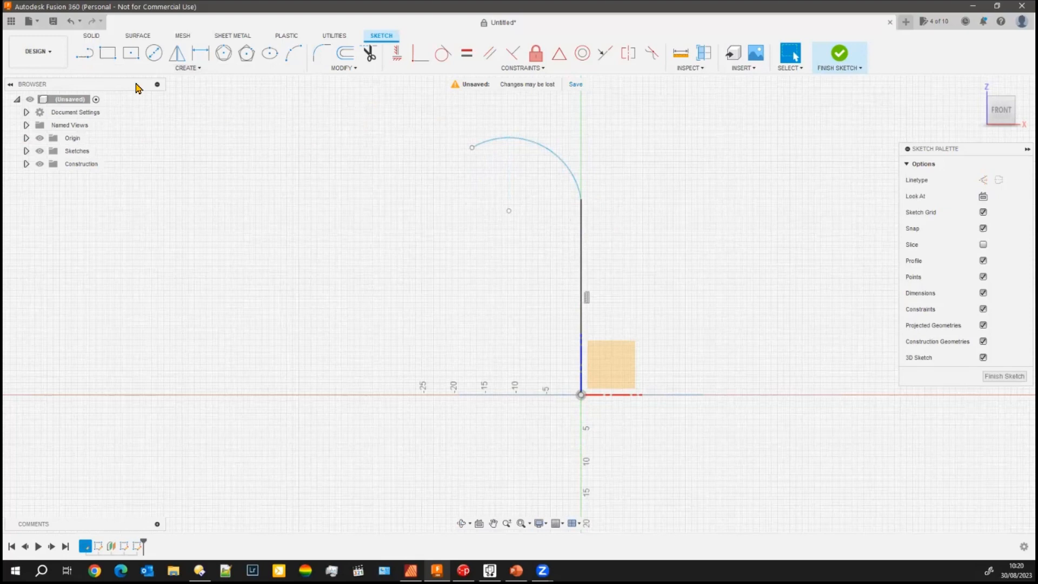
Step: Extend the path from the arc's end with a downward-sloping line about 23 mm long and a slightly rising line, then finish the sketch
click(84, 53)
click(469, 146)
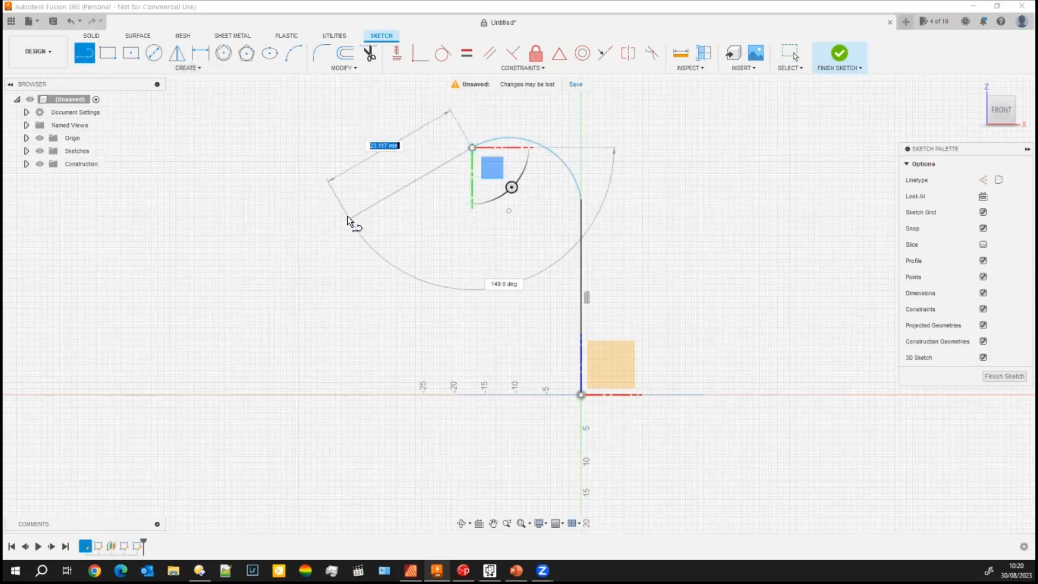
click(349, 217)
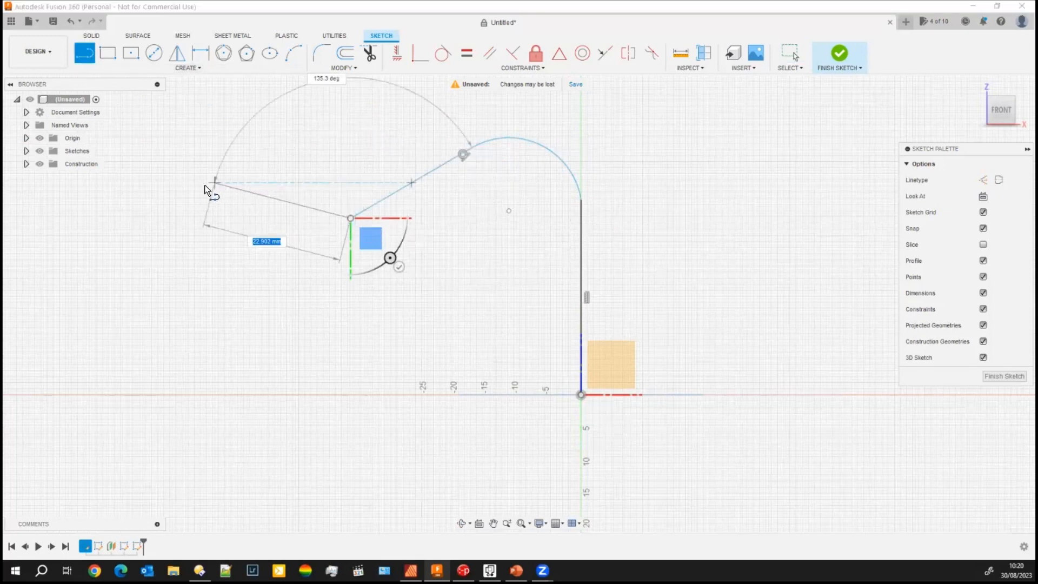
click(201, 184)
key(Escape)
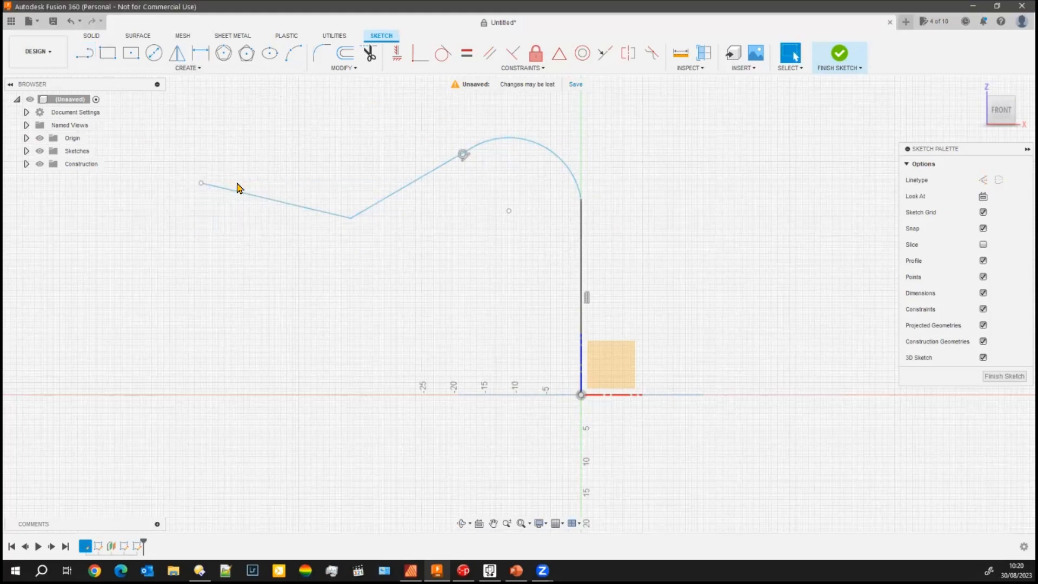
click(1005, 376)
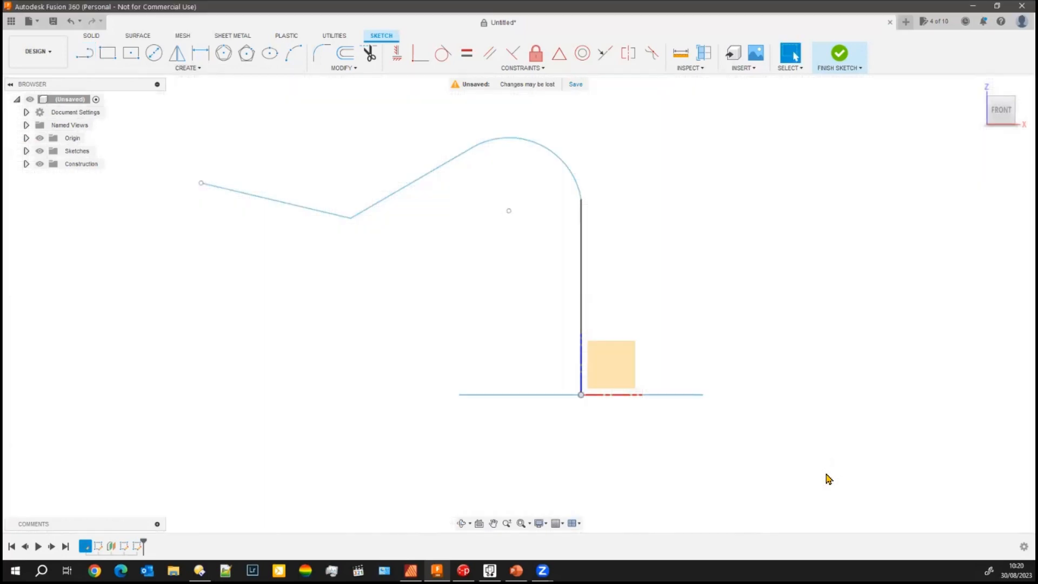
Step: Try to sweep the circle along the whole chained path as a new body, then cancel the sweep
shift+middle_drag(273, 357, 271, 374)
key(Escape)
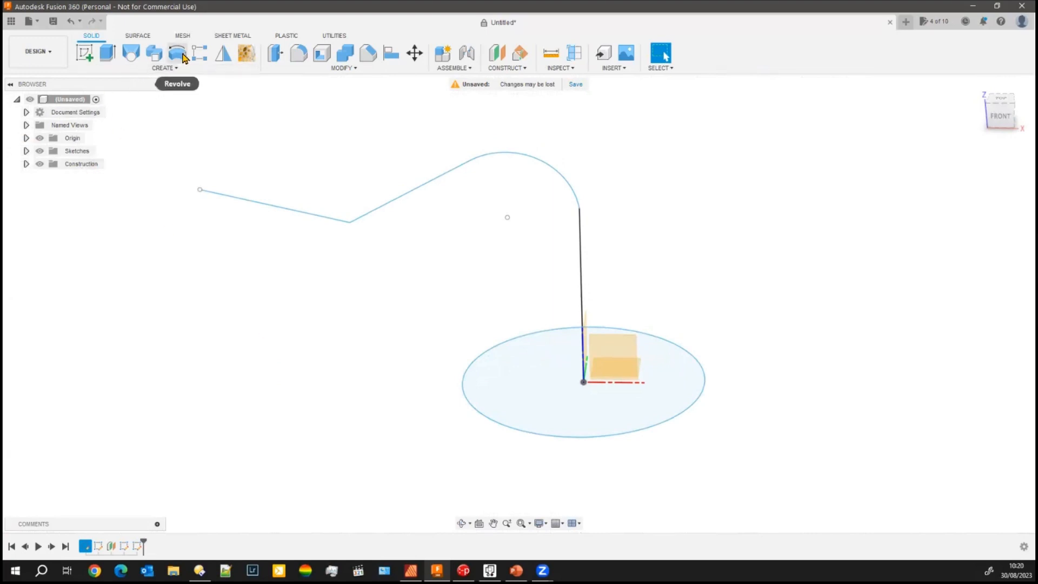
click(154, 54)
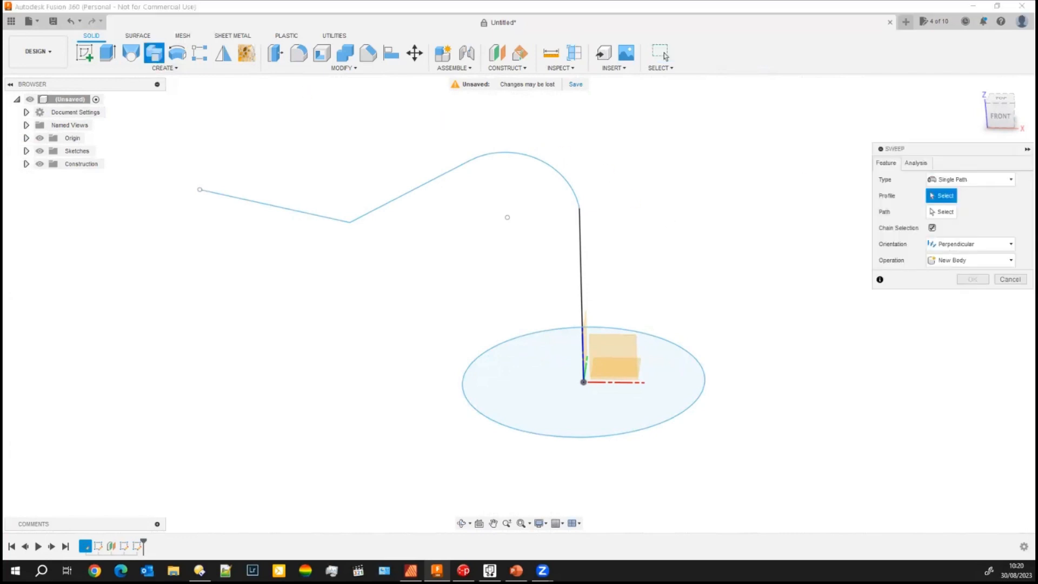
click(694, 396)
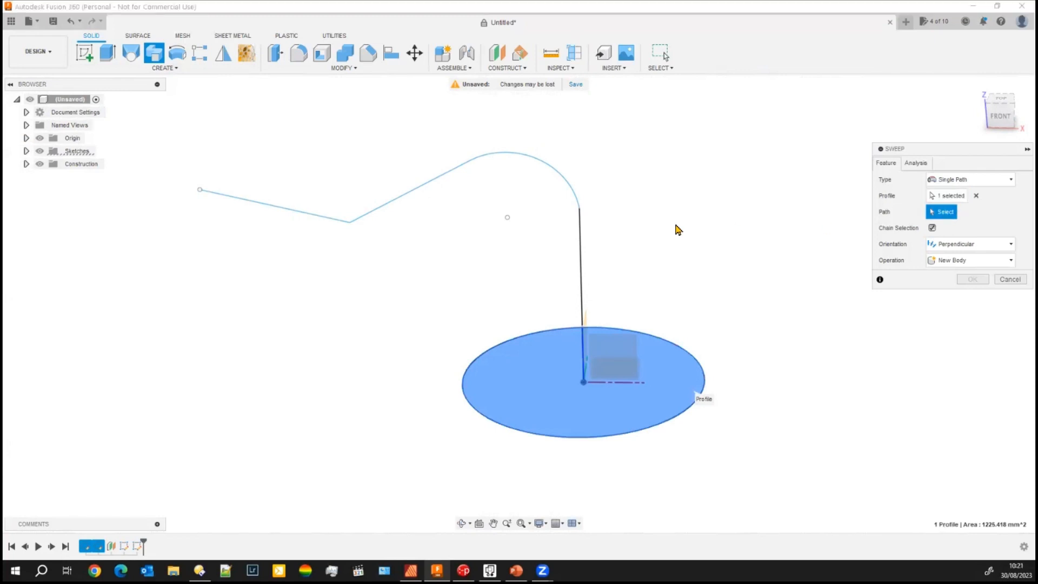
click(581, 227)
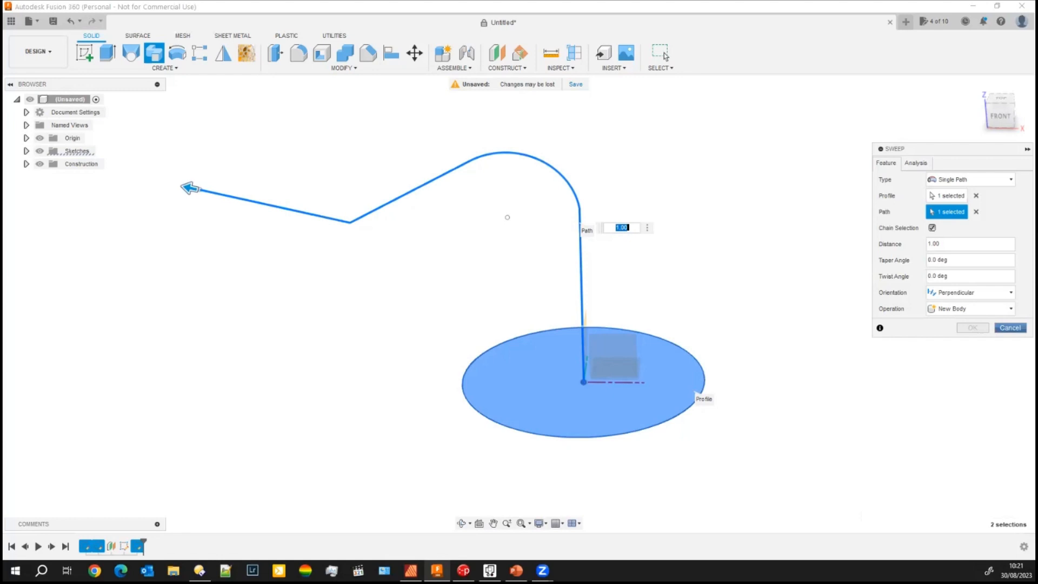
click(1009, 327)
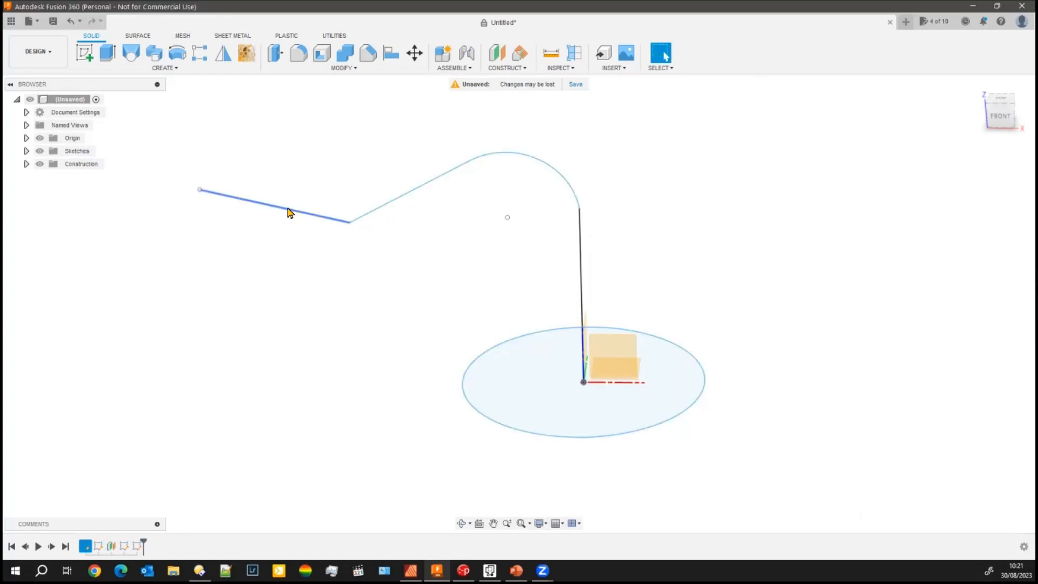
Step: Edit the path sketch, delete the two sloping line segments beyond the arc, and finish the sketch
click(26, 163)
right_click(89, 181)
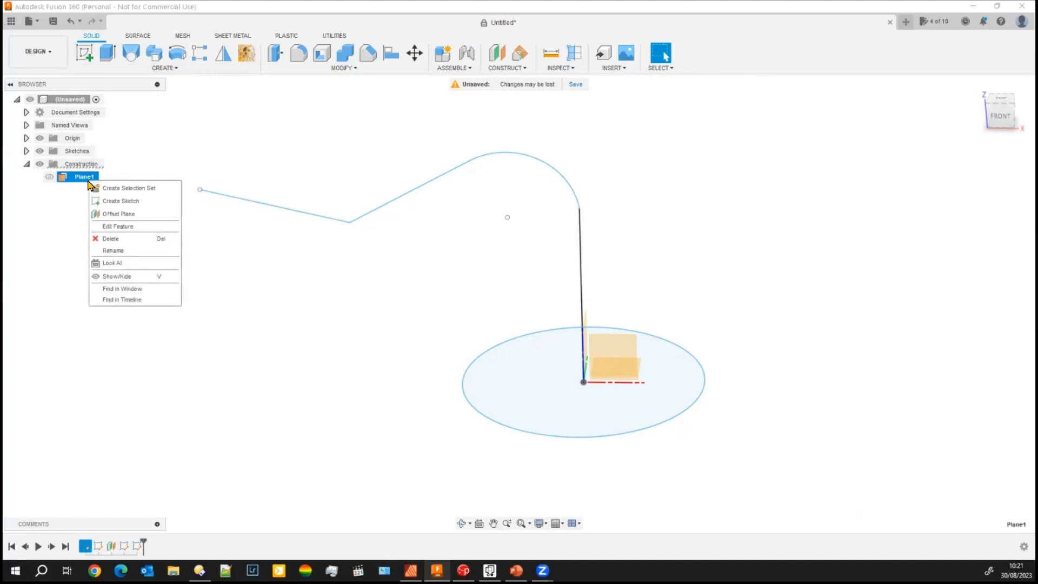
click(65, 193)
click(26, 151)
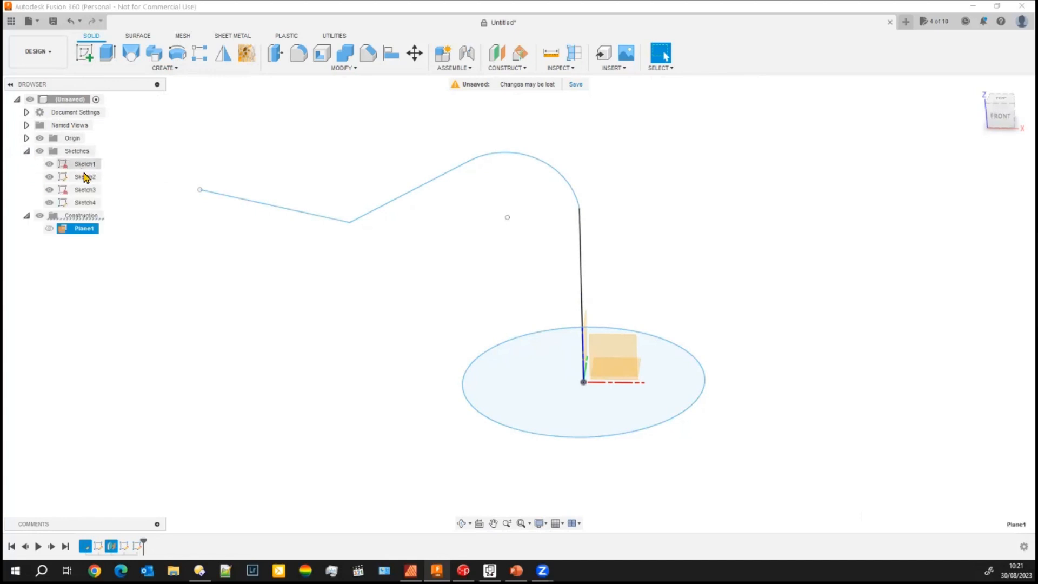
right_click(84, 203)
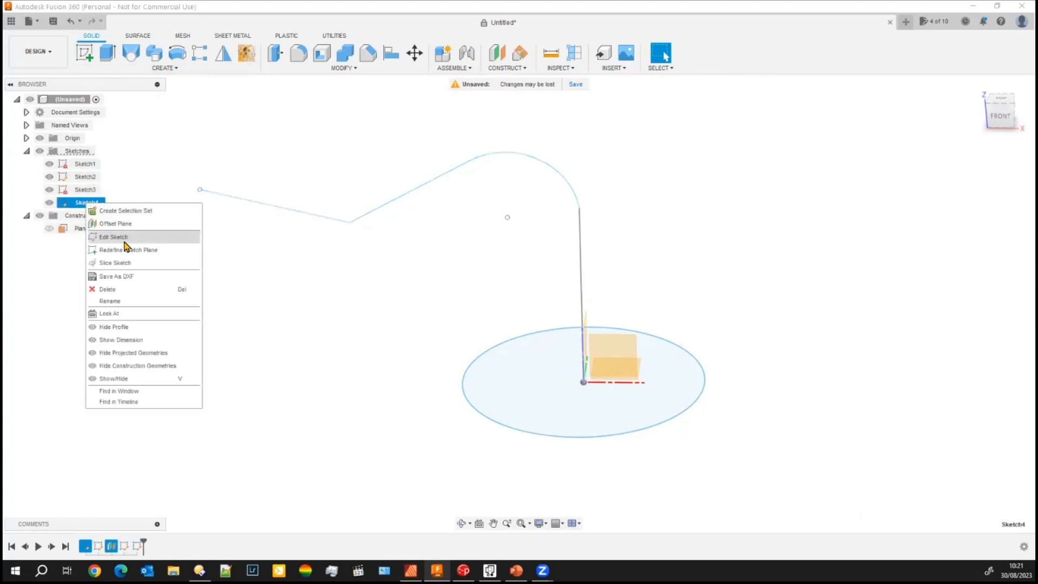
click(124, 240)
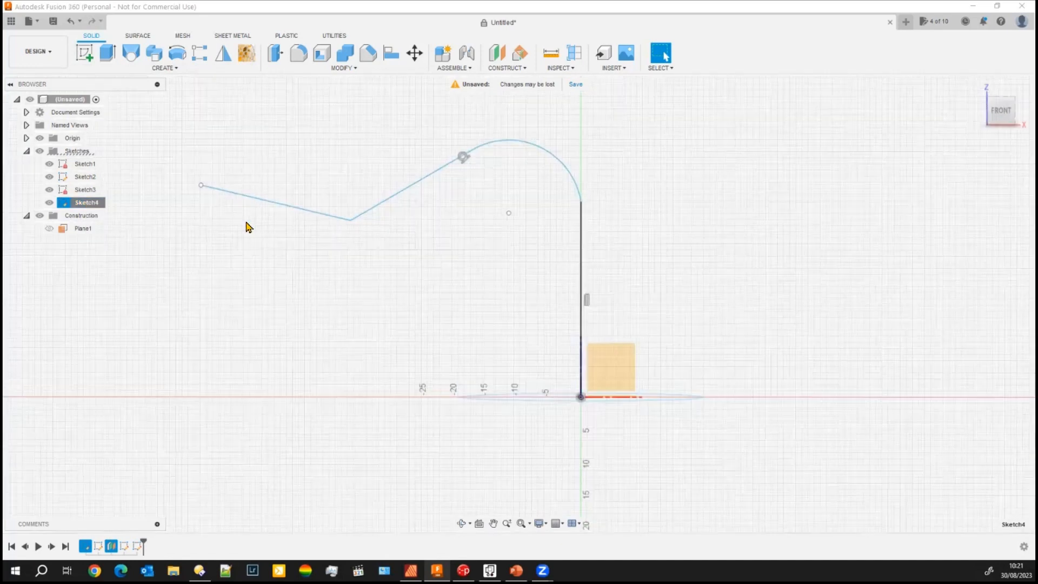
click(341, 220)
key(Delete)
click(399, 200)
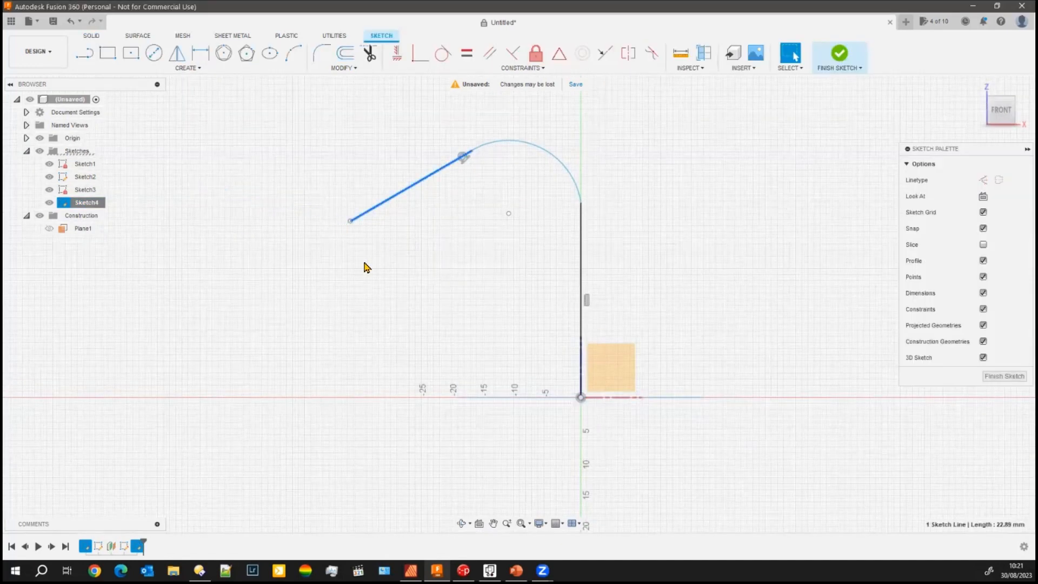
key(Delete)
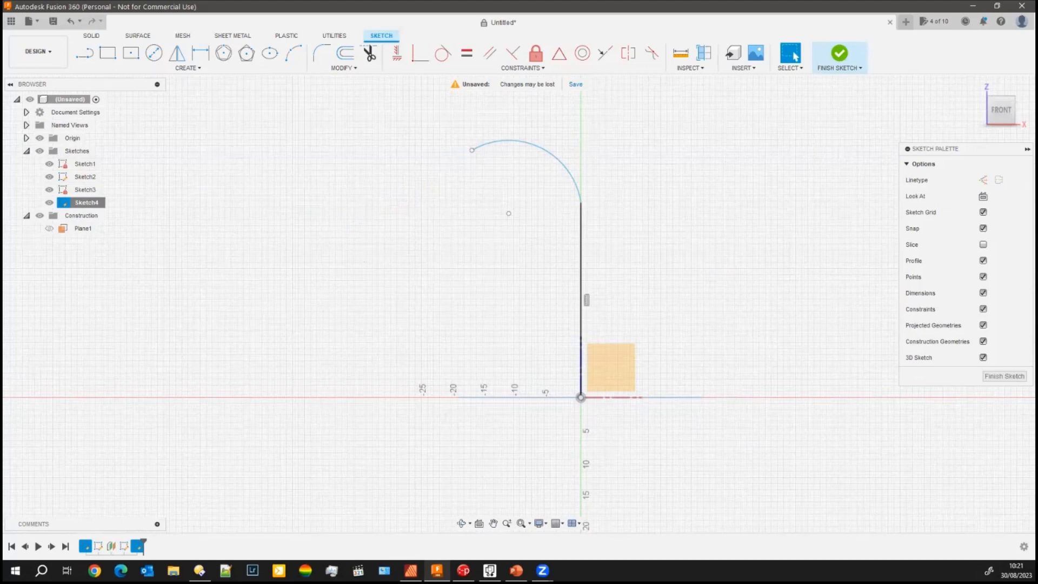
click(1004, 376)
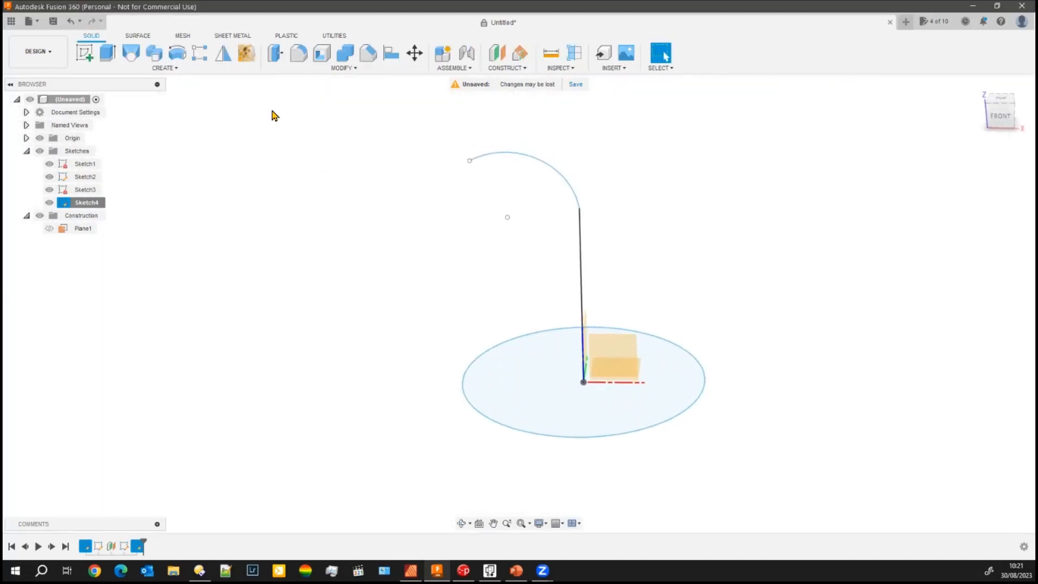
Step: Try to sweep the circle along the path of the vertical line and arc, then cancel the sweep
click(155, 56)
click(549, 426)
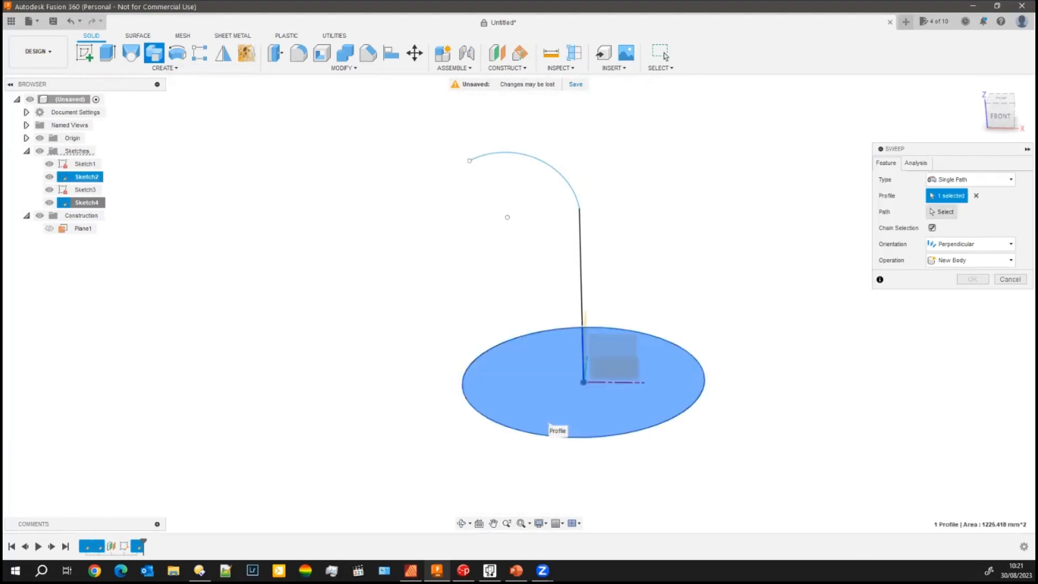
click(581, 221)
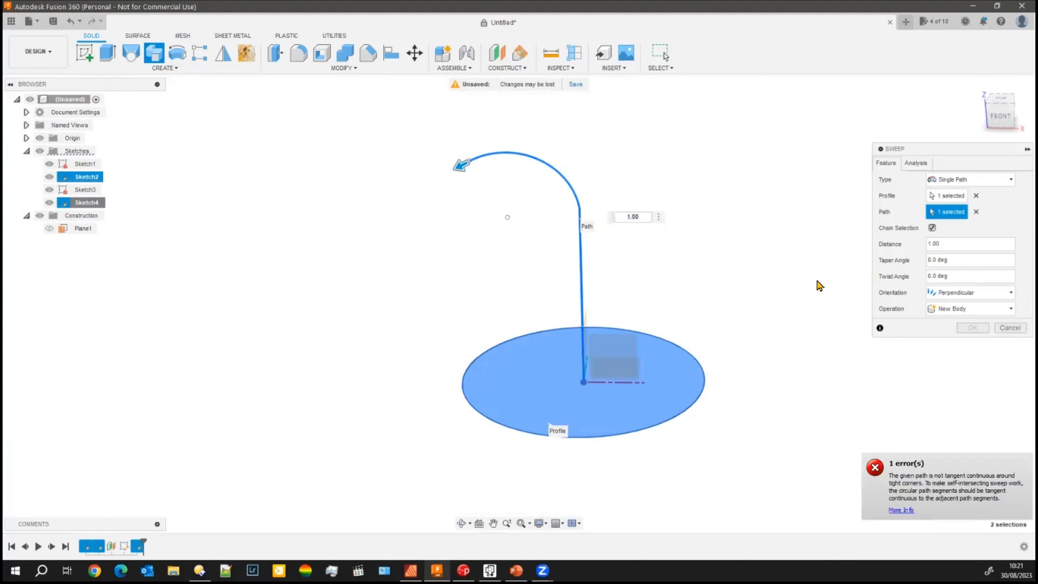
click(1010, 328)
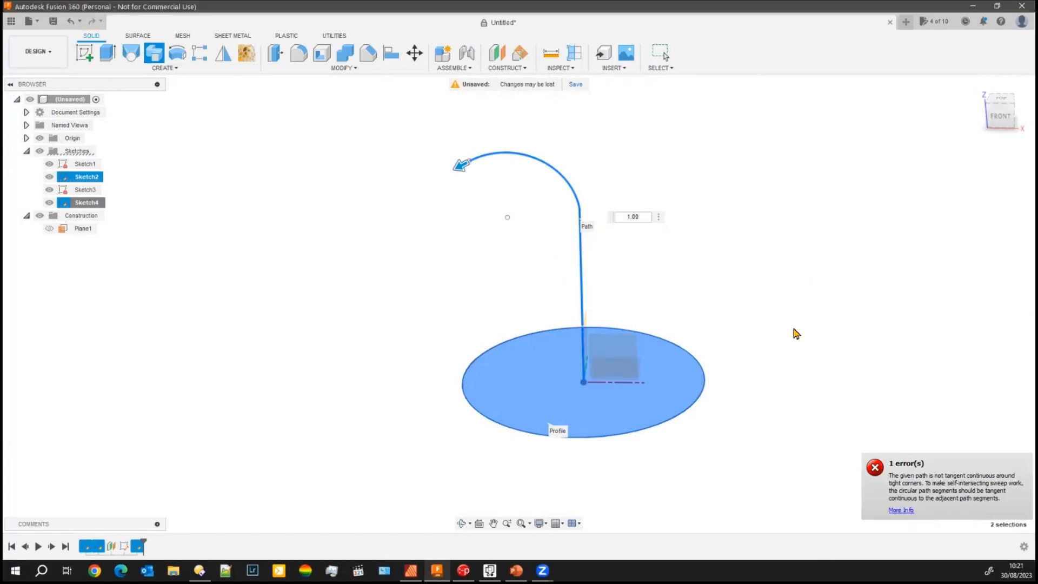
Step: Reopen the path sketch and delete the arc at the vertical line's upper end
right_click(85, 203)
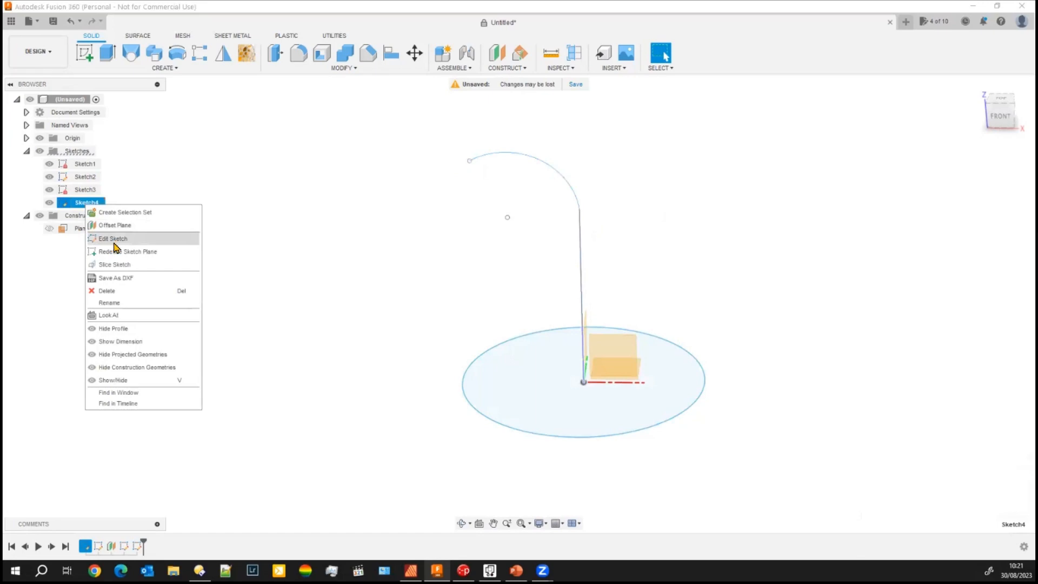
click(84, 239)
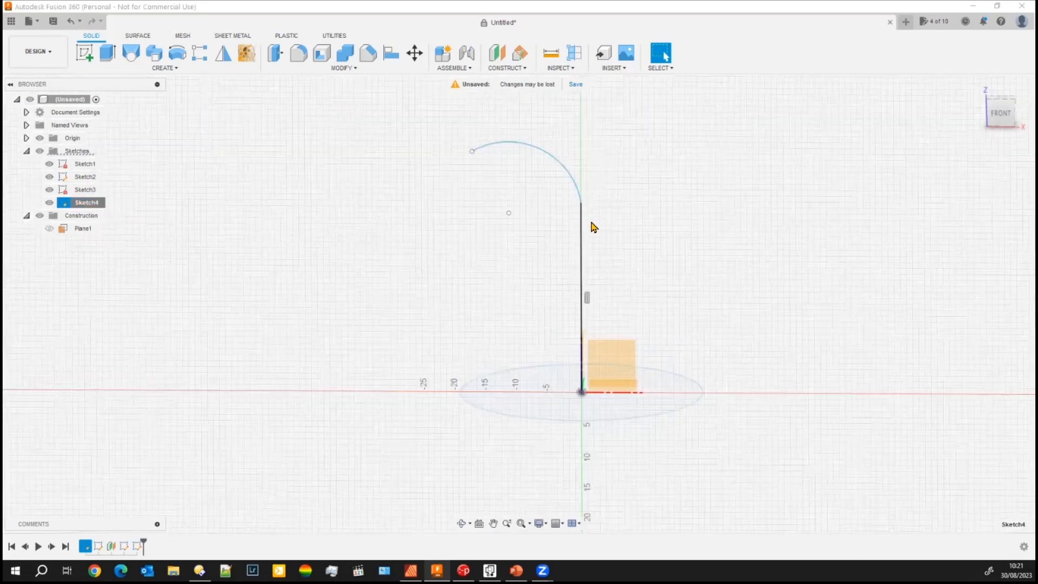
scroll(682, 182, up, 2)
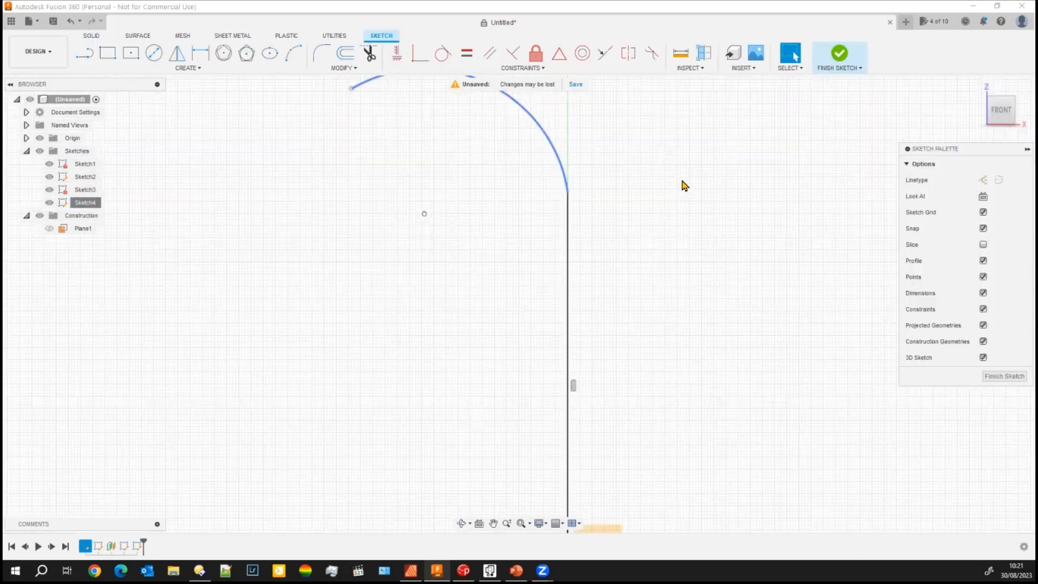
click(552, 147)
key(Delete)
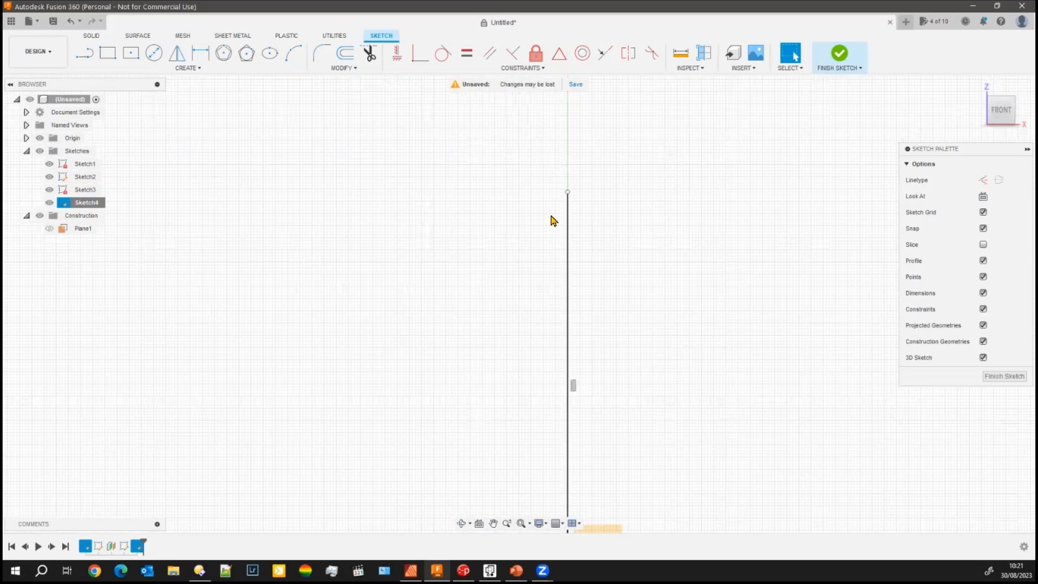
Step: Sketch a circle centred level with the vertical line's upper end and passing through that endpoint
click(154, 52)
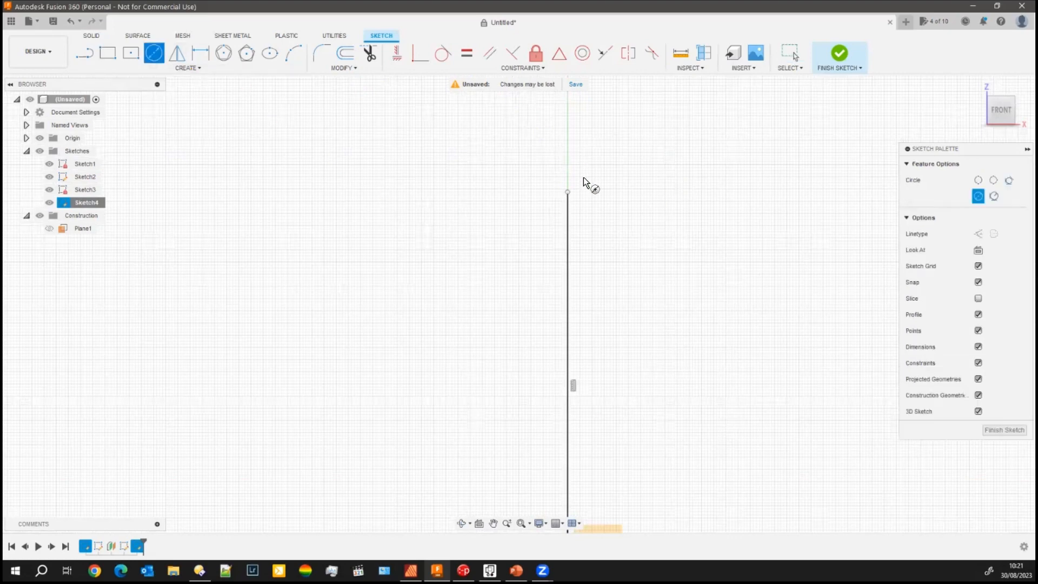
click(442, 192)
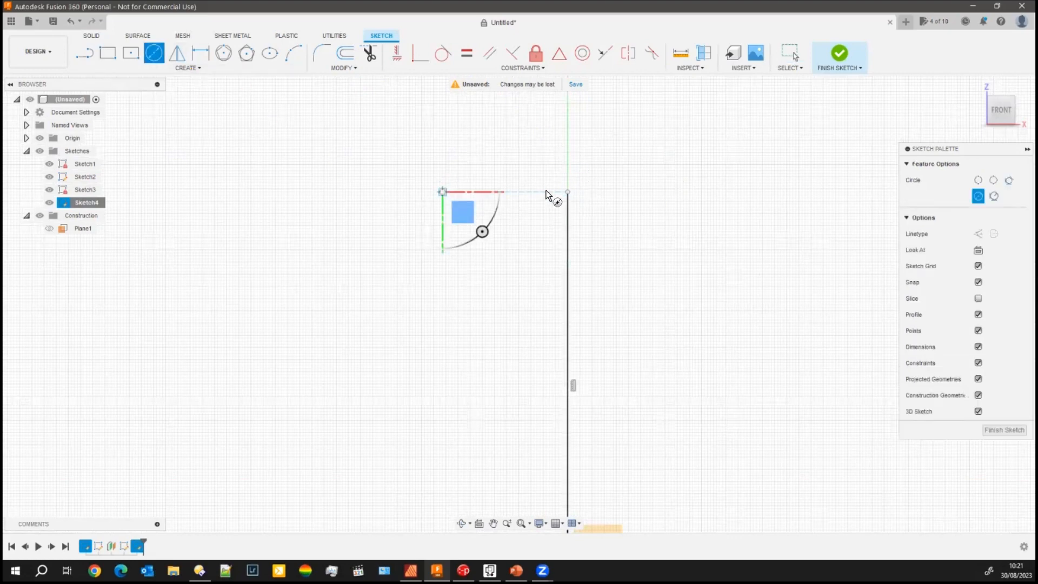
click(566, 193)
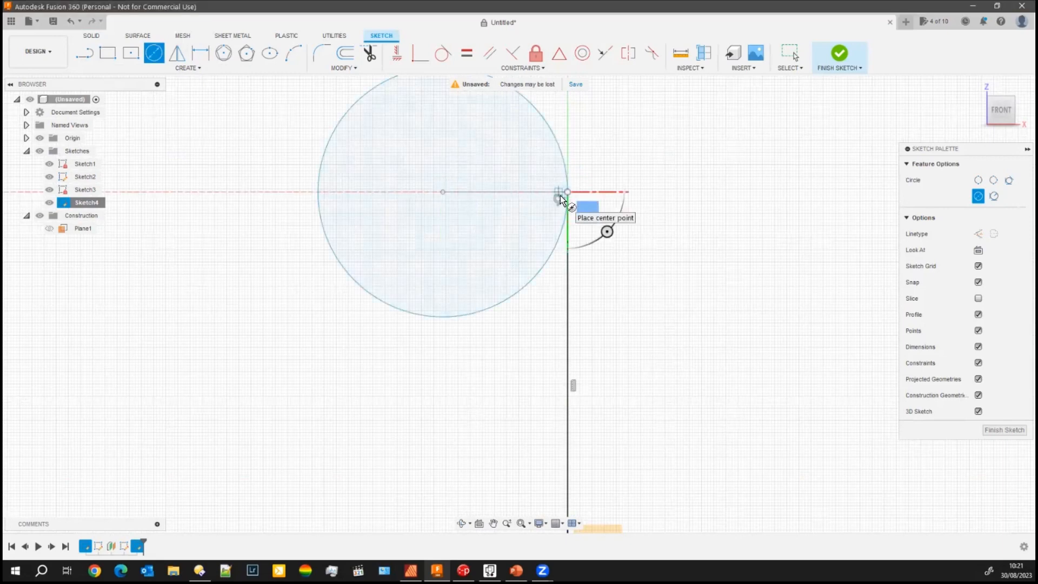
key(Escape)
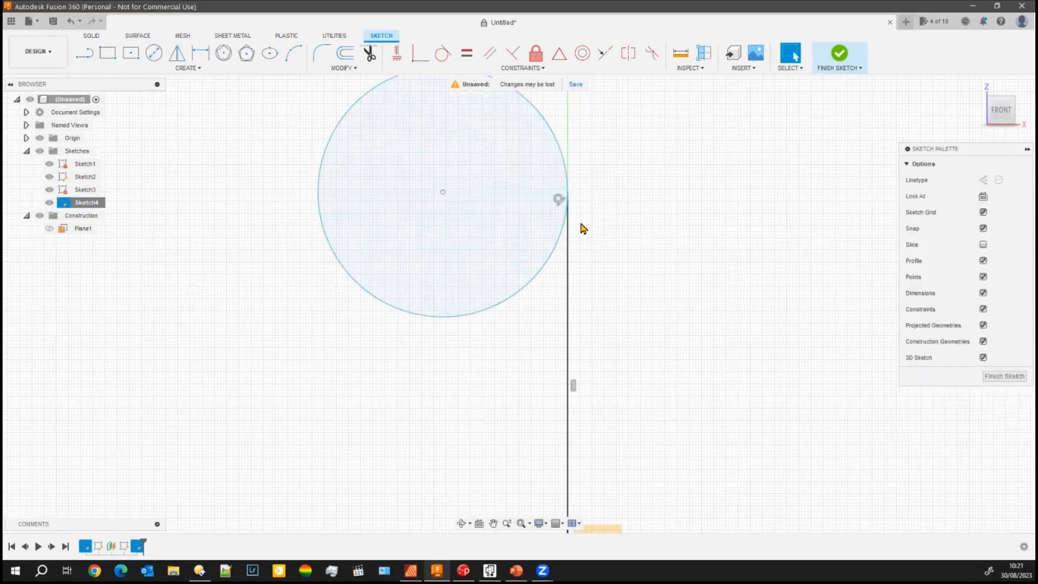
Step: Draw a sloping line across the circle, ending just beyond the vertical line's upper end
click(84, 60)
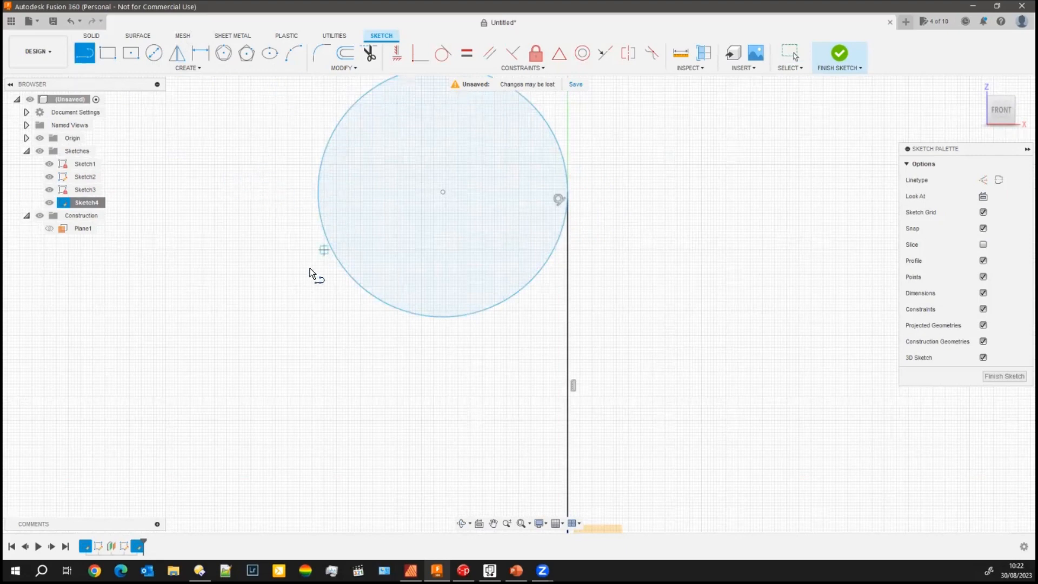
drag(313, 274, 386, 255)
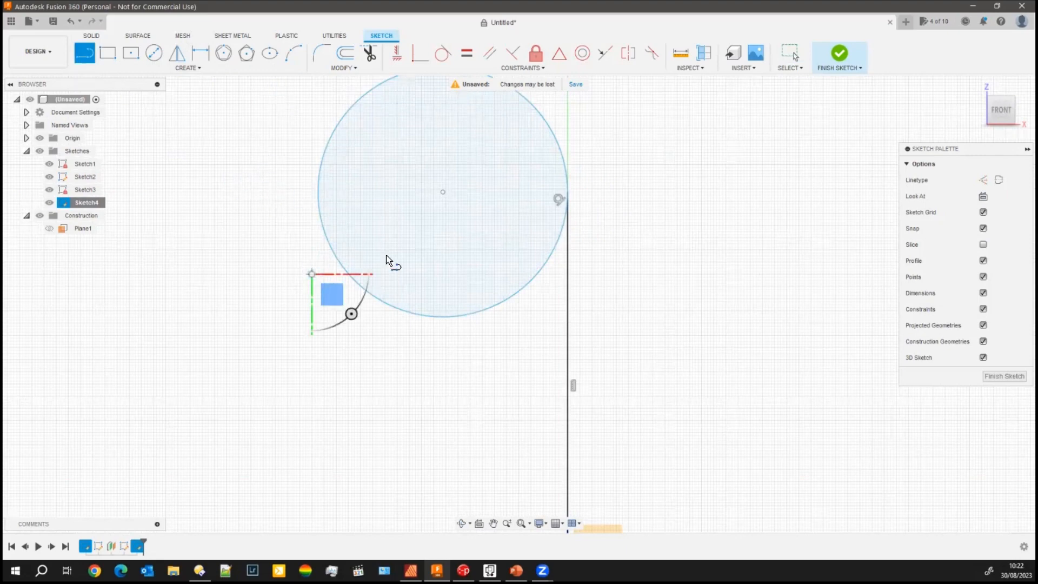
click(582, 186)
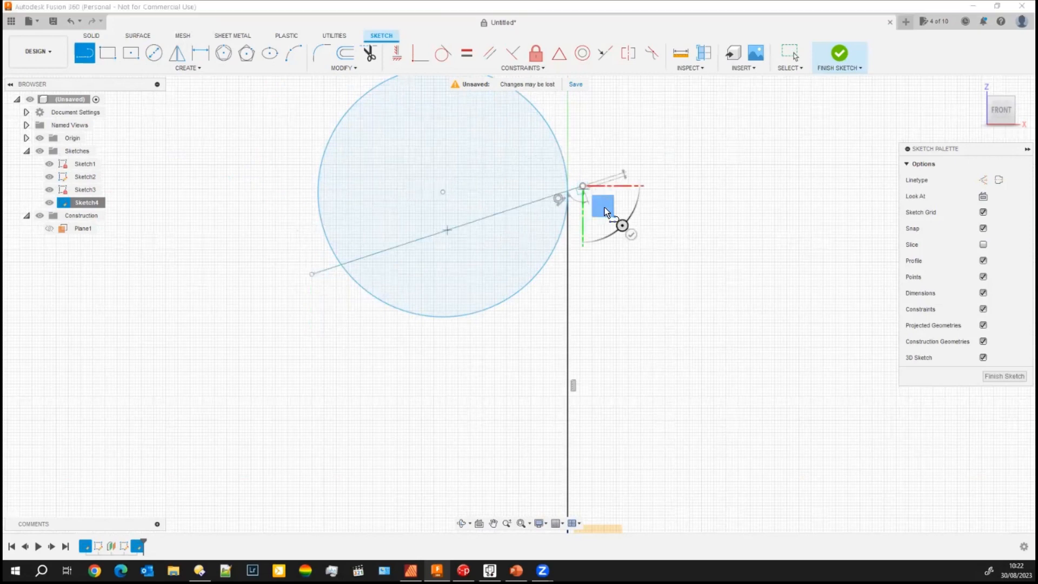
key(Escape)
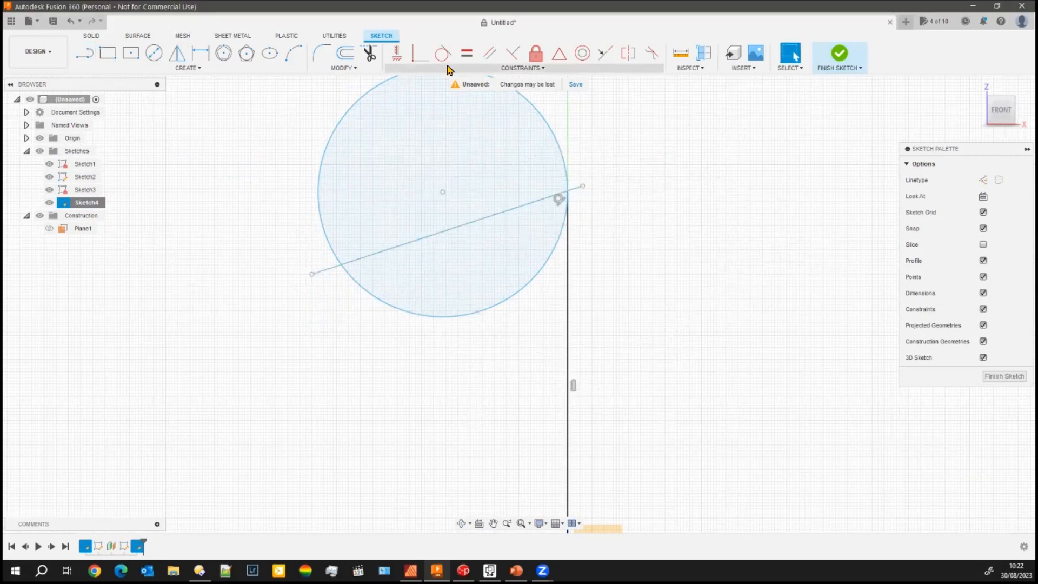
Step: Trim away the circle's lower arc and all pieces of the sloping line, and finish the sketch
click(369, 53)
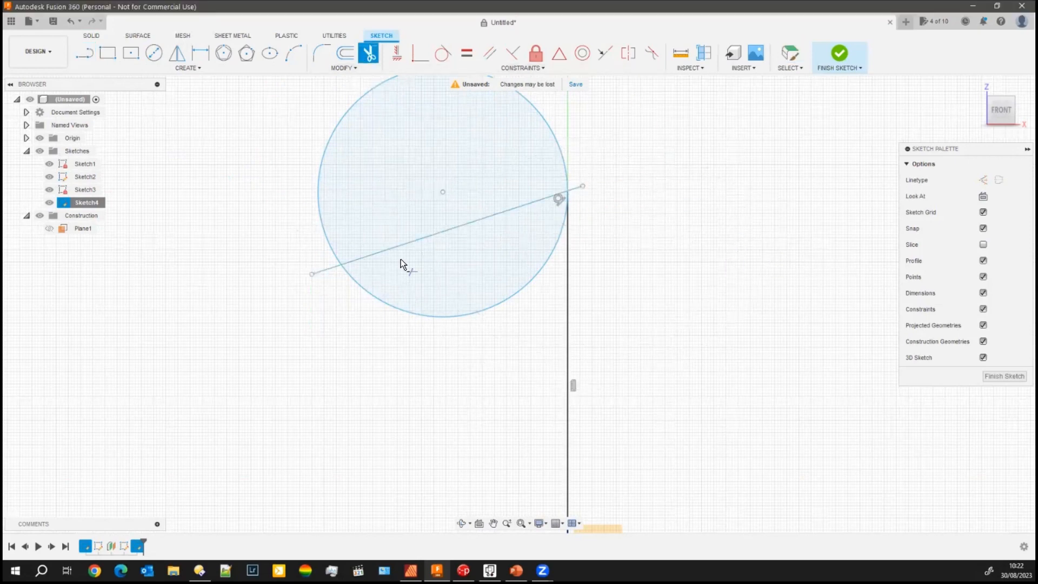
click(393, 309)
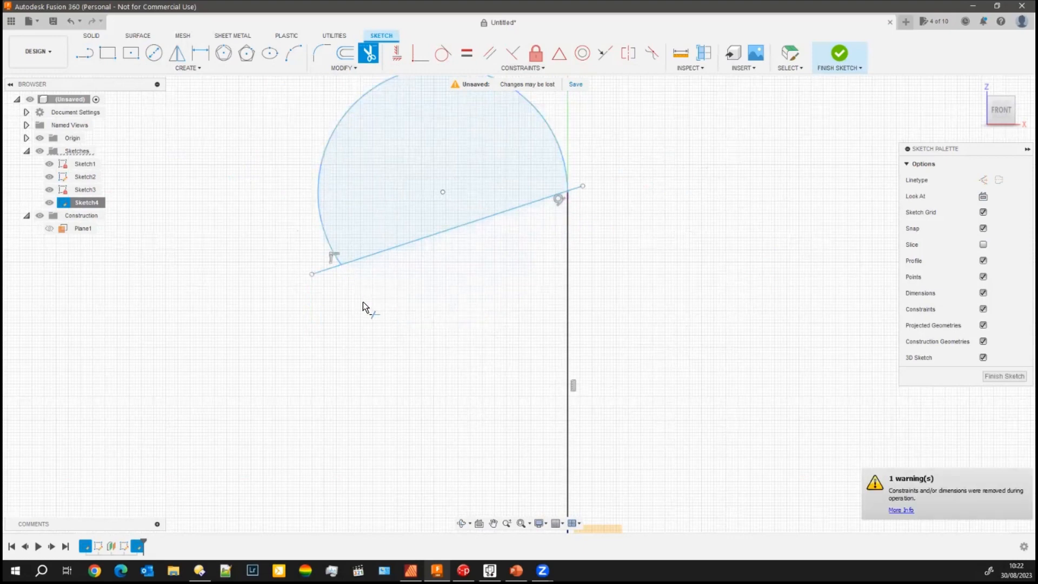
click(325, 273)
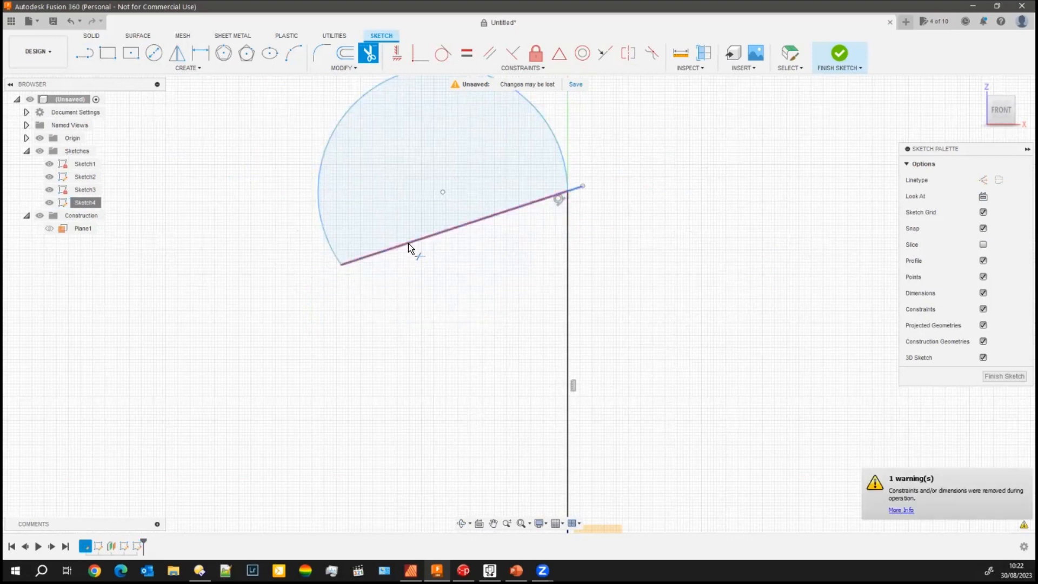
click(411, 243)
click(574, 188)
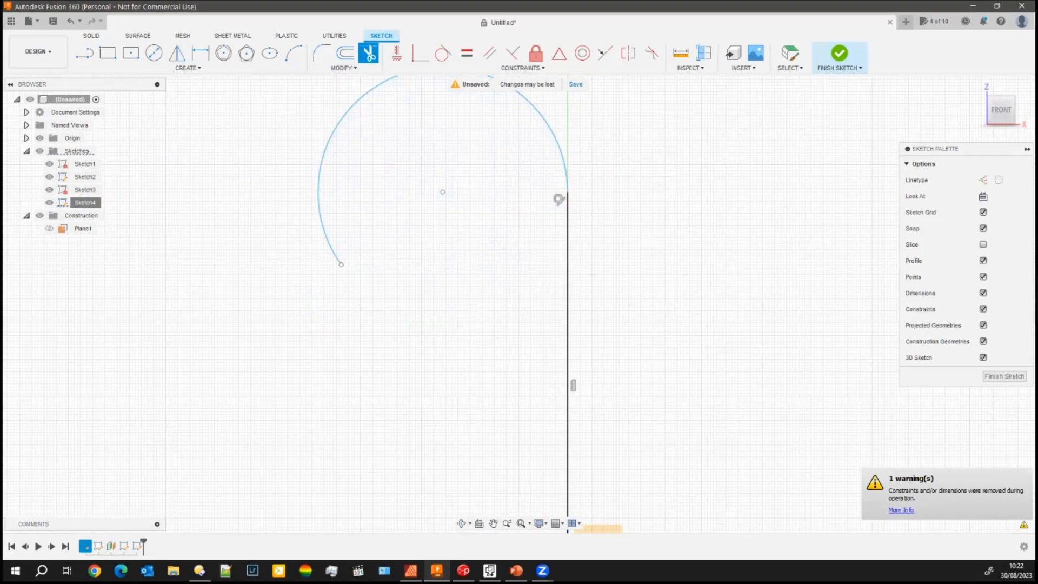
click(1003, 376)
Step: Sweep the base circle along the chained vertical line and arc as a new body
scroll(697, 389, up, 3)
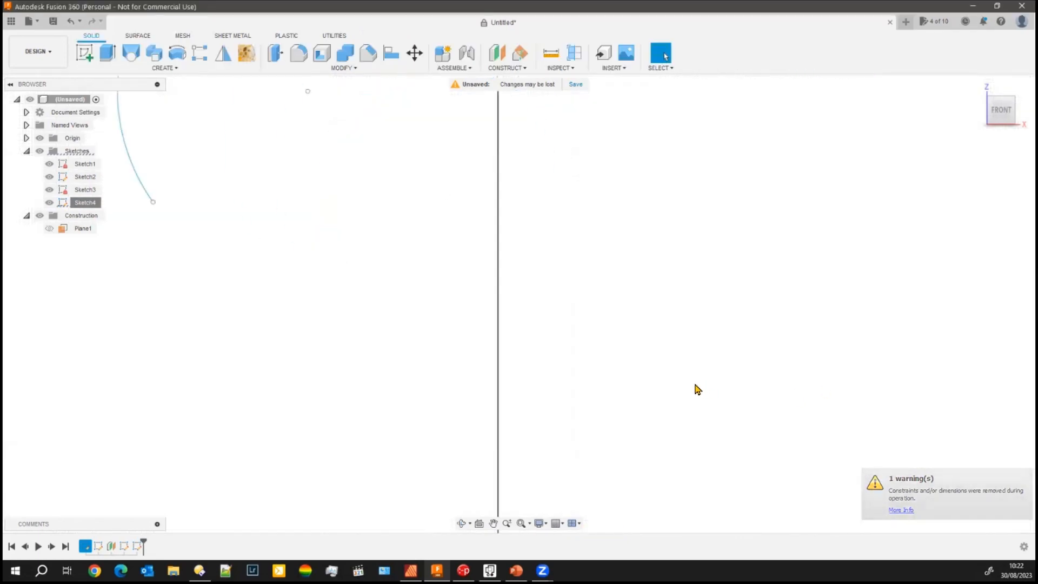
scroll(697, 387, down, 5)
mouse_move(716, 343)
middle_down()
mouse_move(595, 255)
mouse_move(585, 278)
middle_up()
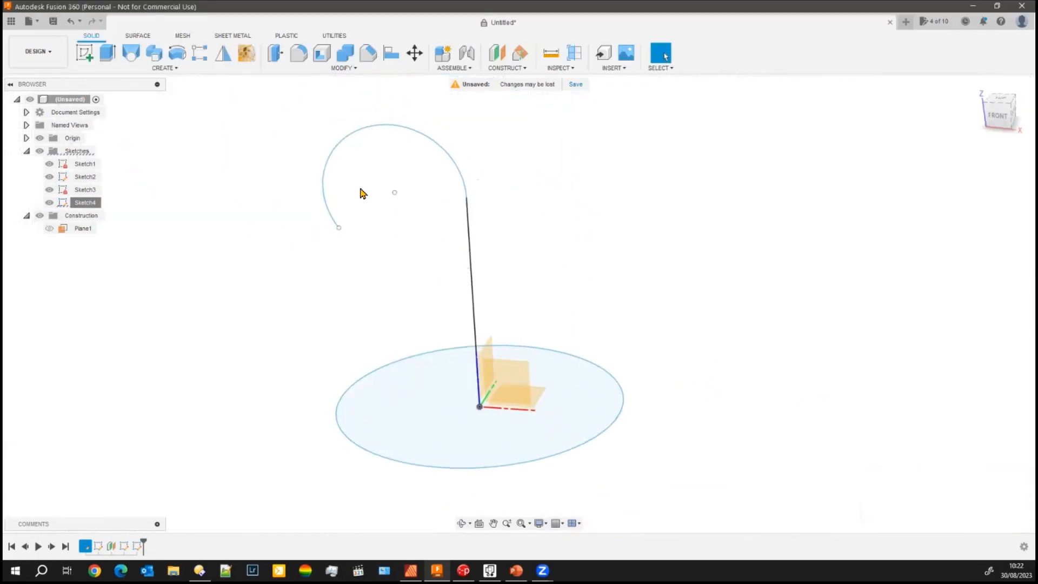
click(152, 58)
click(406, 431)
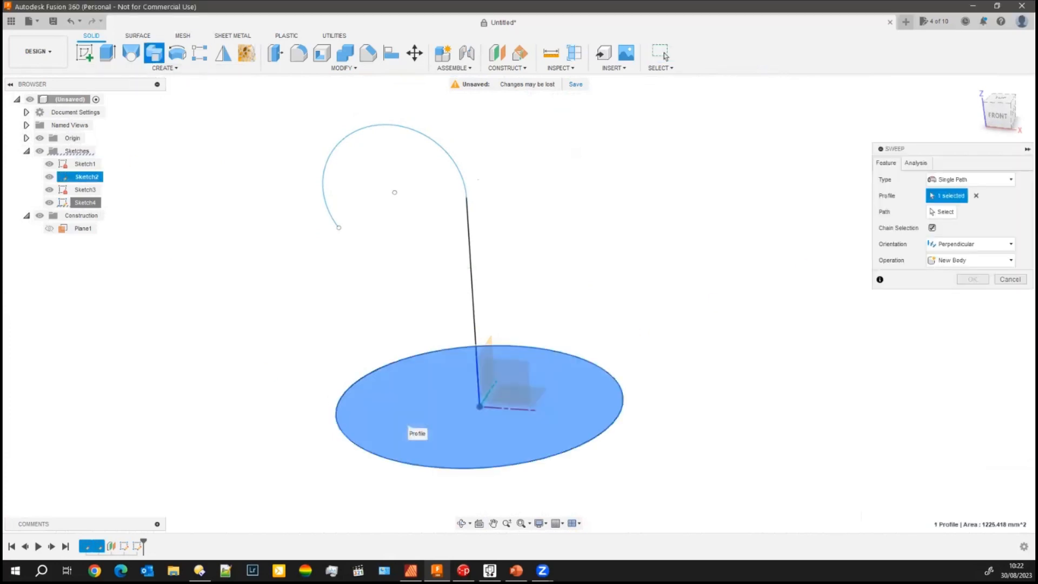
click(469, 216)
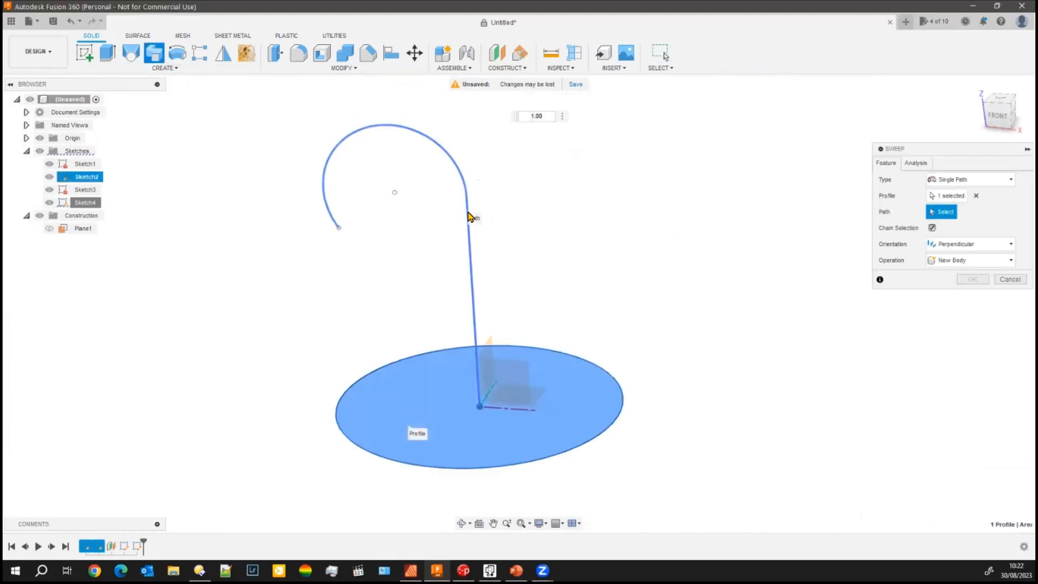
click(973, 328)
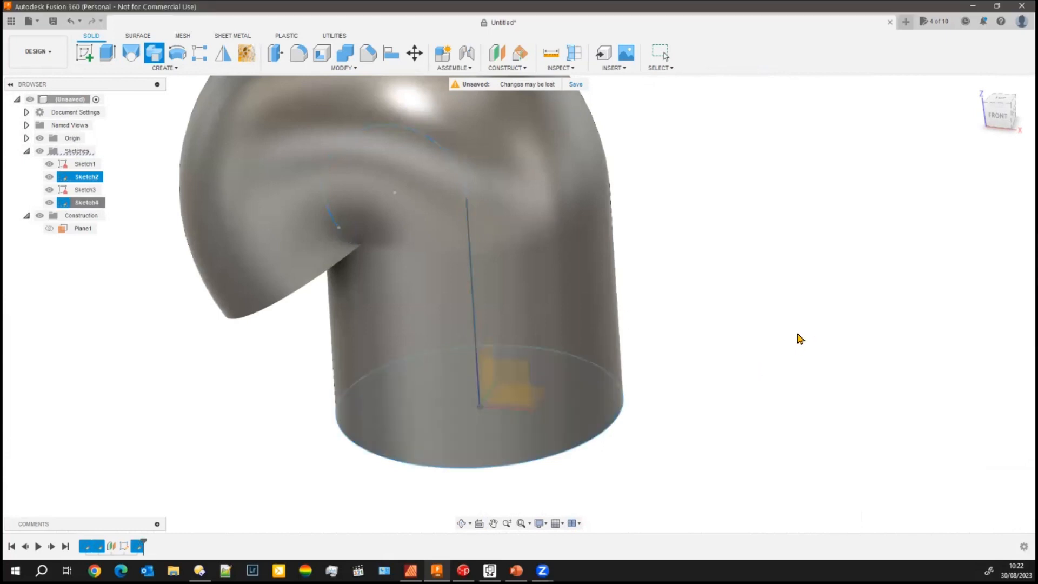
Step: Examine the bent pipe's underside and inner bend, and undo the sweep back into the path sketch
scroll(784, 346, down, 3)
shift+middle_drag(375, 466, 335, 418)
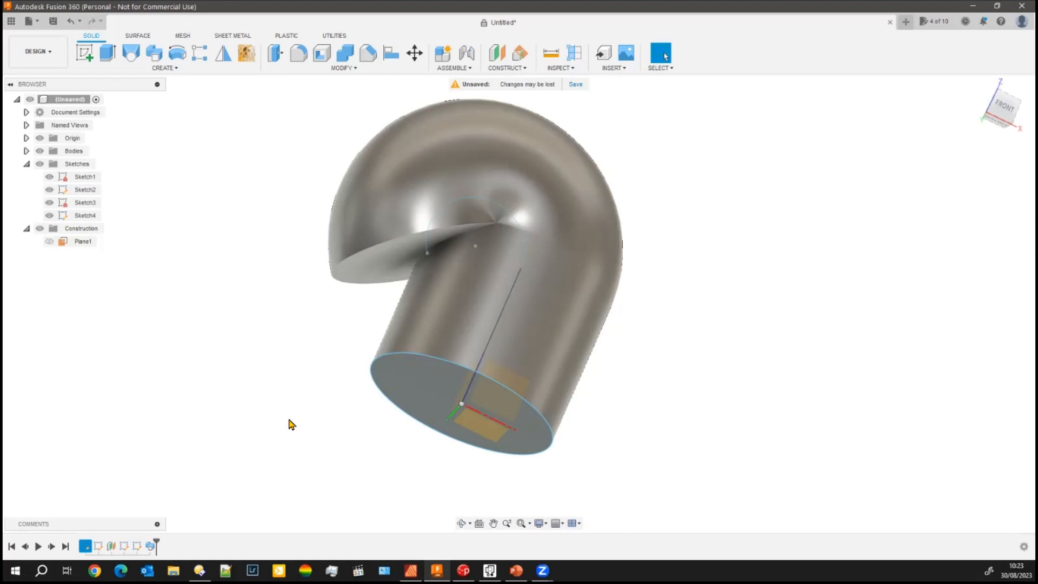
scroll(280, 403, up, 2)
scroll(280, 413, down, 2)
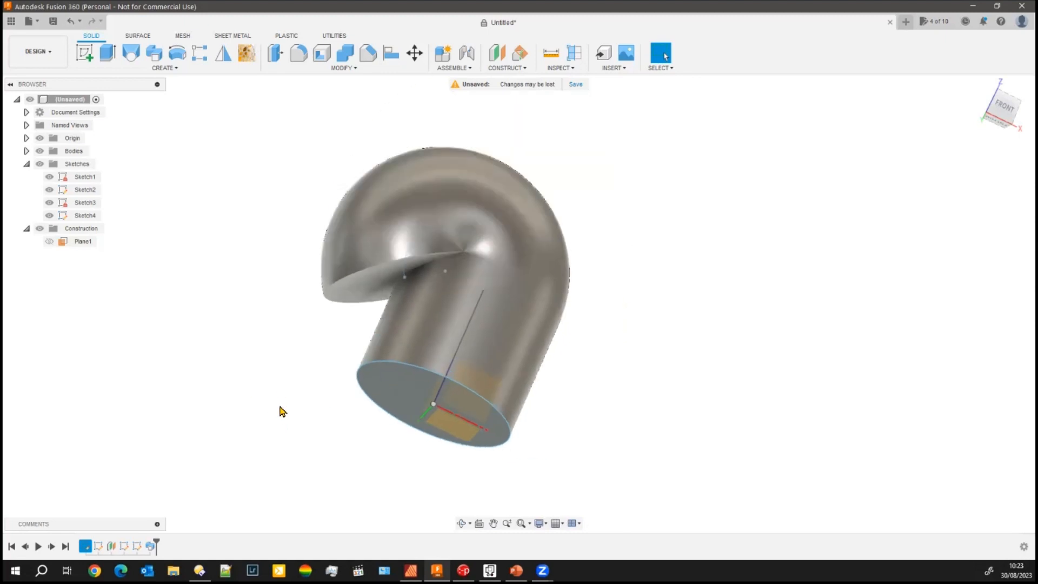
middle_drag(291, 415, 339, 417)
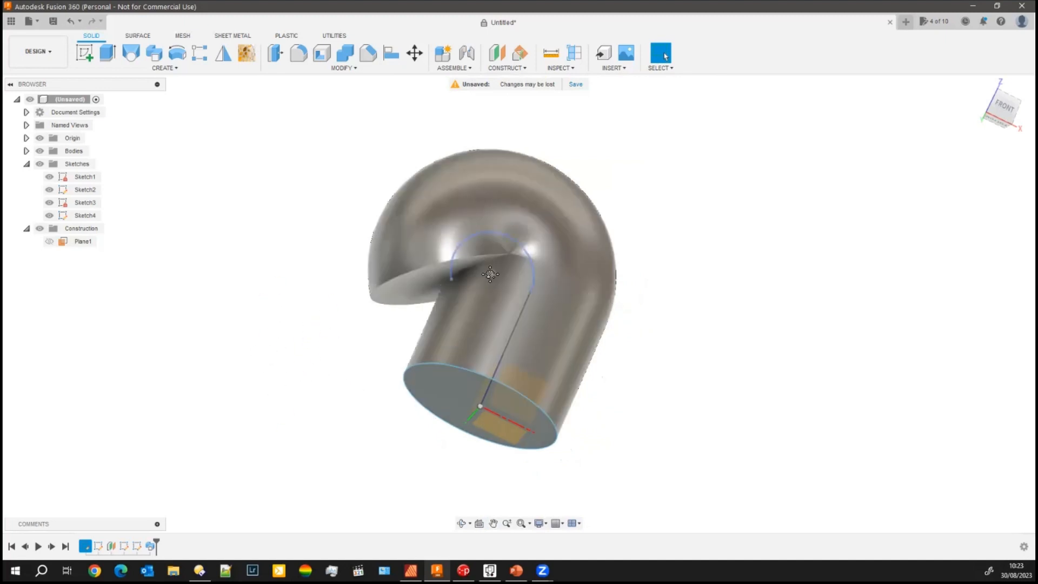
middle_drag(490, 274, 299, 268)
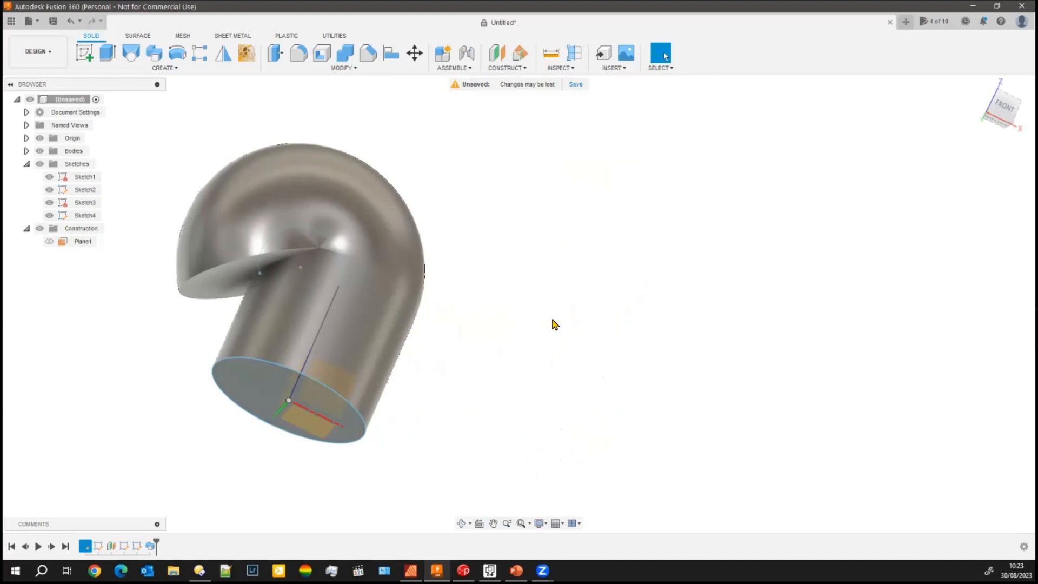
key(ctrl+z)
key(ctrl+z)
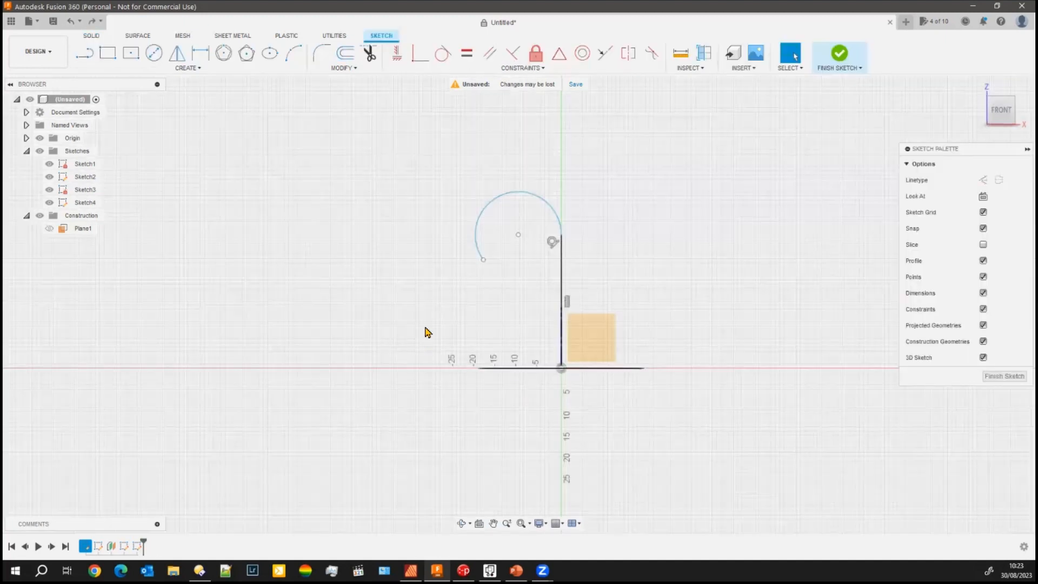
Step: Finish the path sketch and create a new sketch on the YZ plane
mouse_move(424, 331)
shift+middle_down()
mouse_move(376, 366)
mouse_move(403, 352)
shift+middle_up()
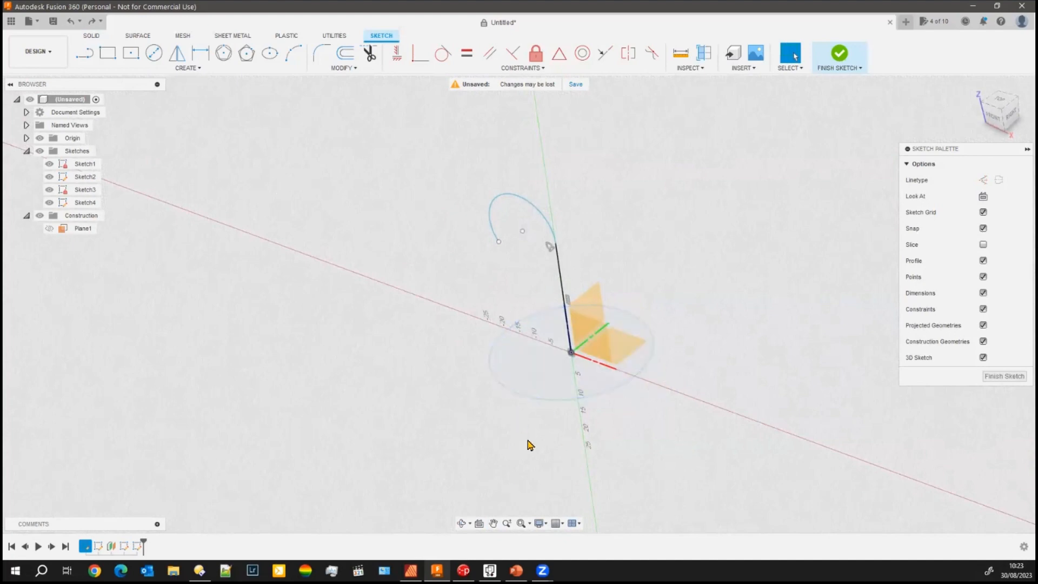
click(493, 386)
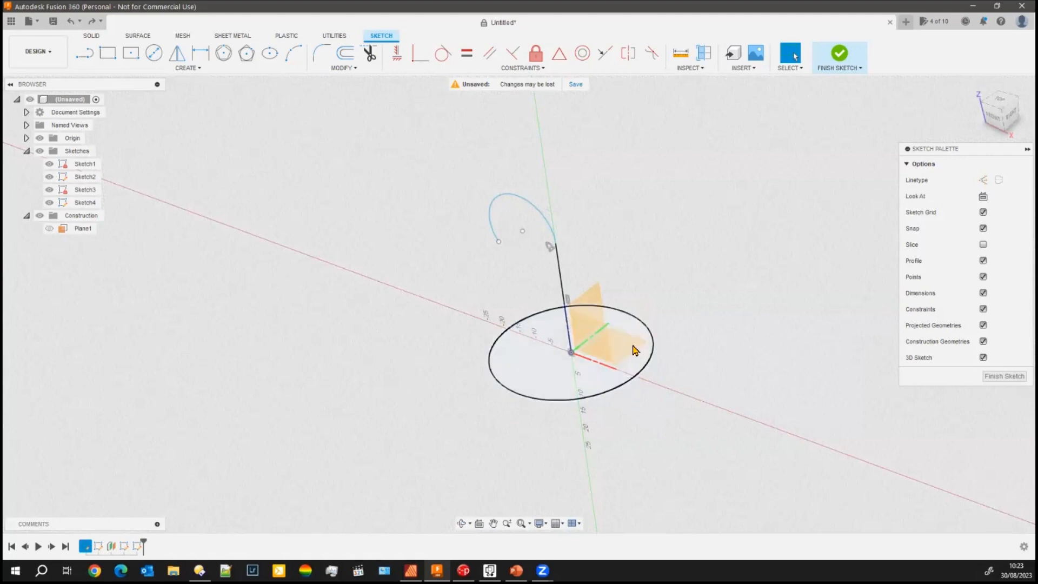
scroll(639, 353, up, 5)
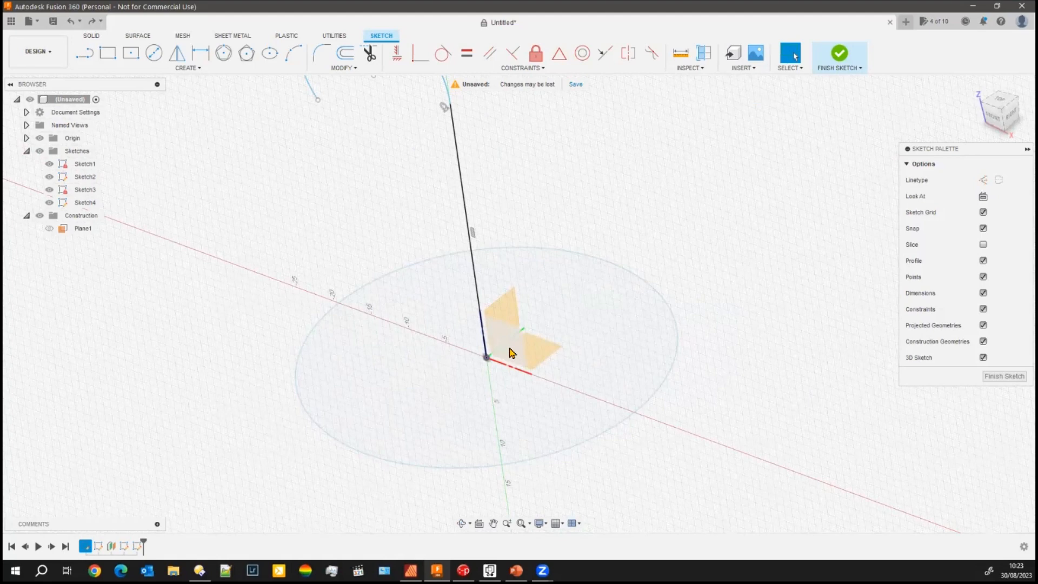
click(497, 370)
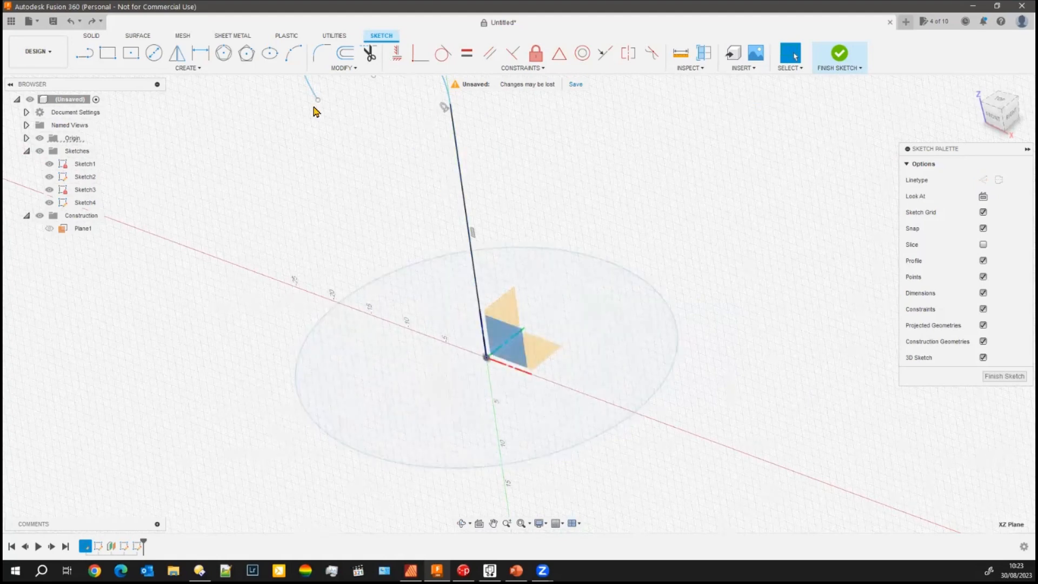
click(502, 306)
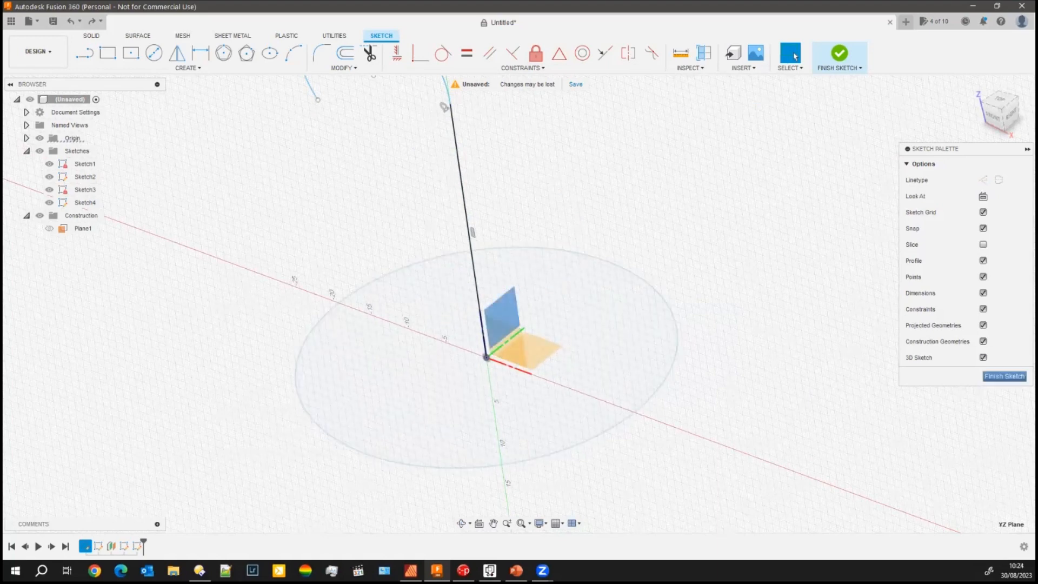
click(1004, 376)
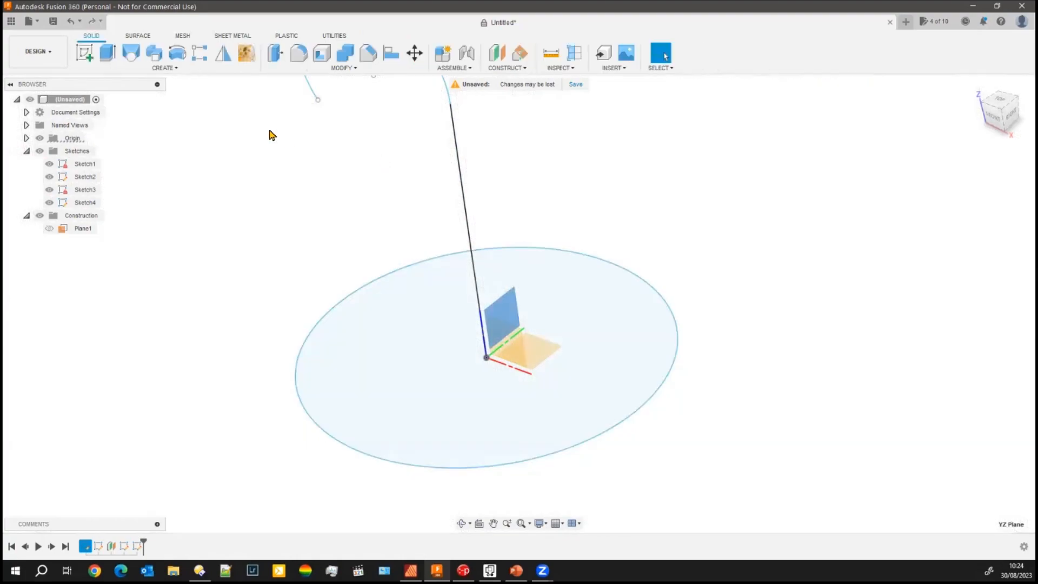
click(96, 58)
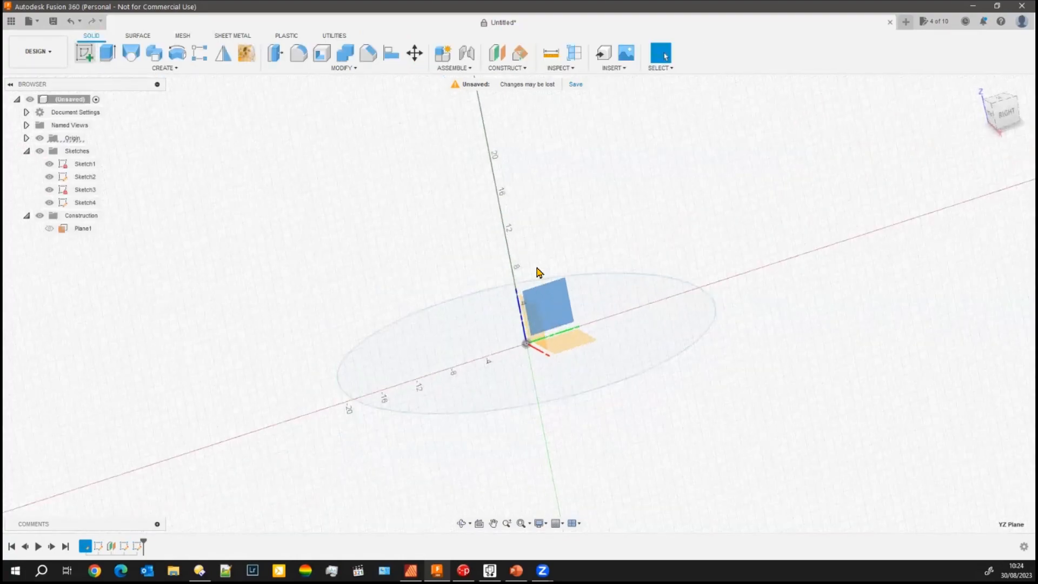
Step: Draw a line about 21 mm long straight down from the origin, and finish the sketch
click(85, 52)
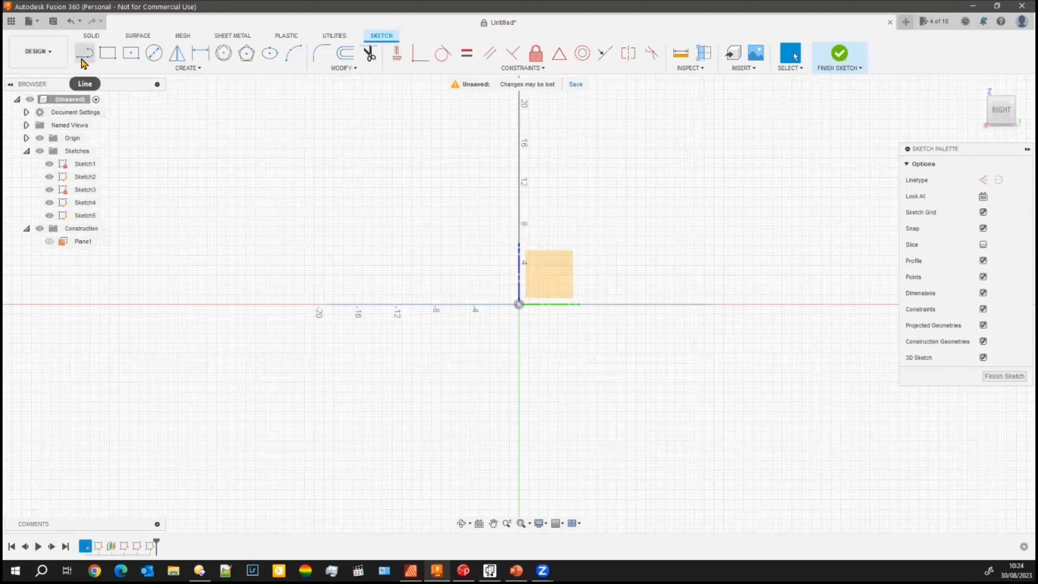
click(519, 304)
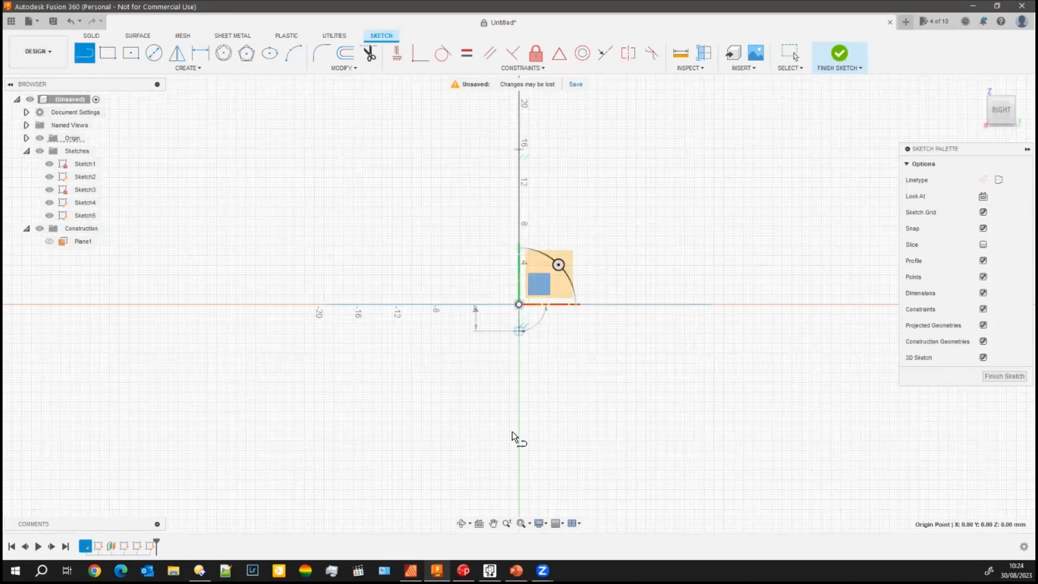
click(520, 511)
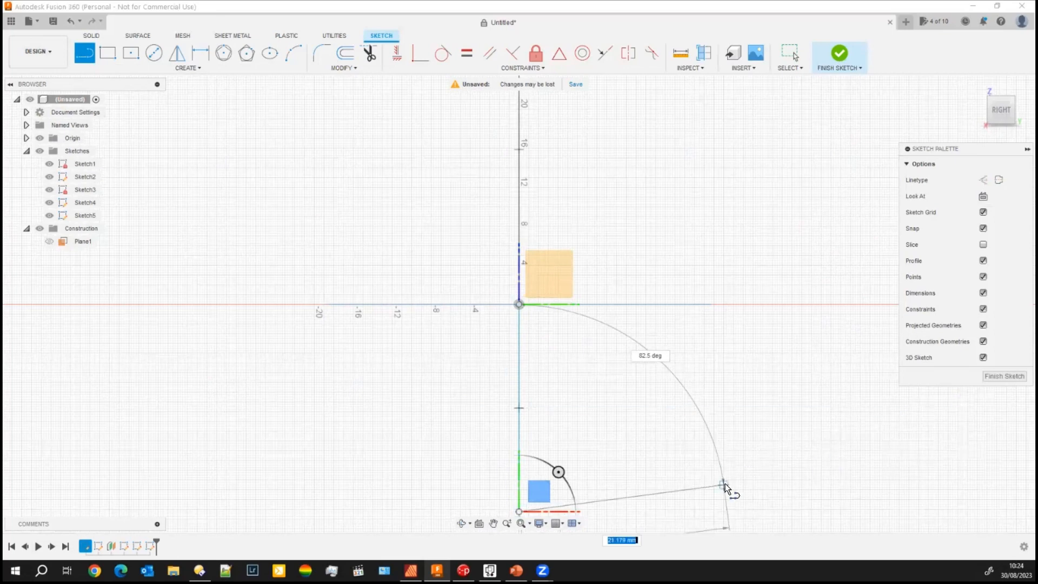
key(Escape)
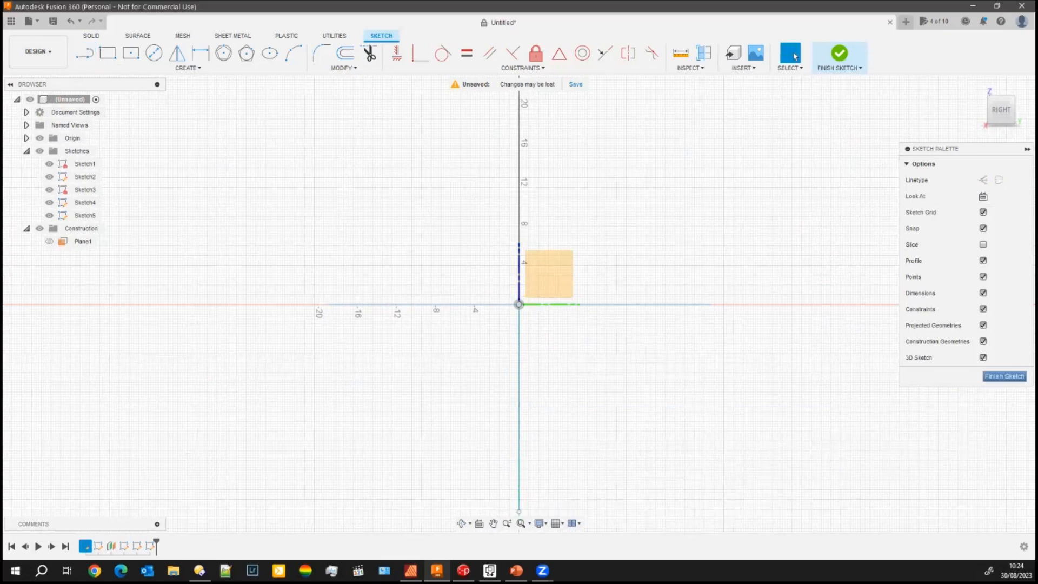
click(1005, 376)
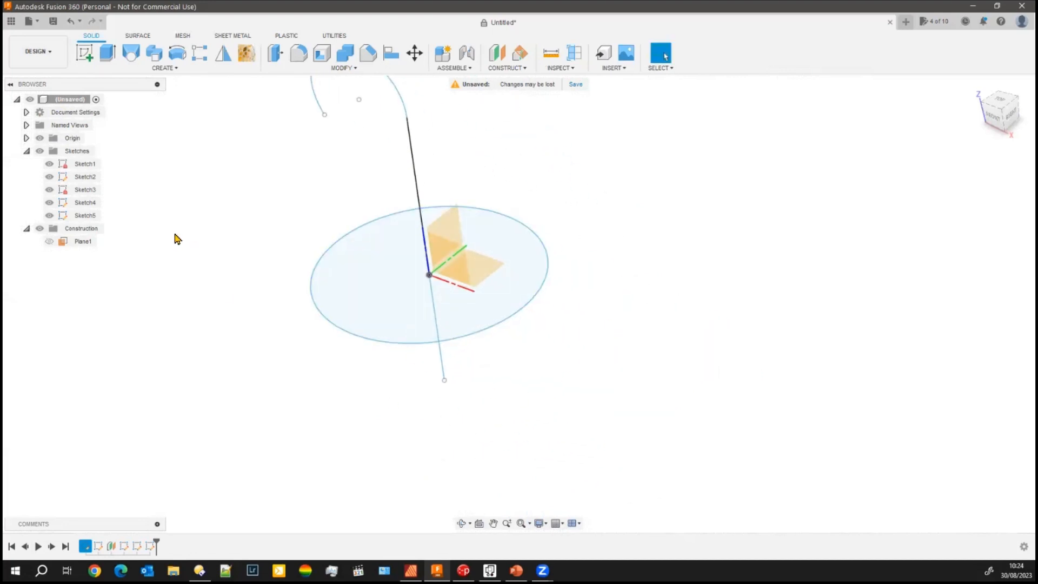
click(149, 54)
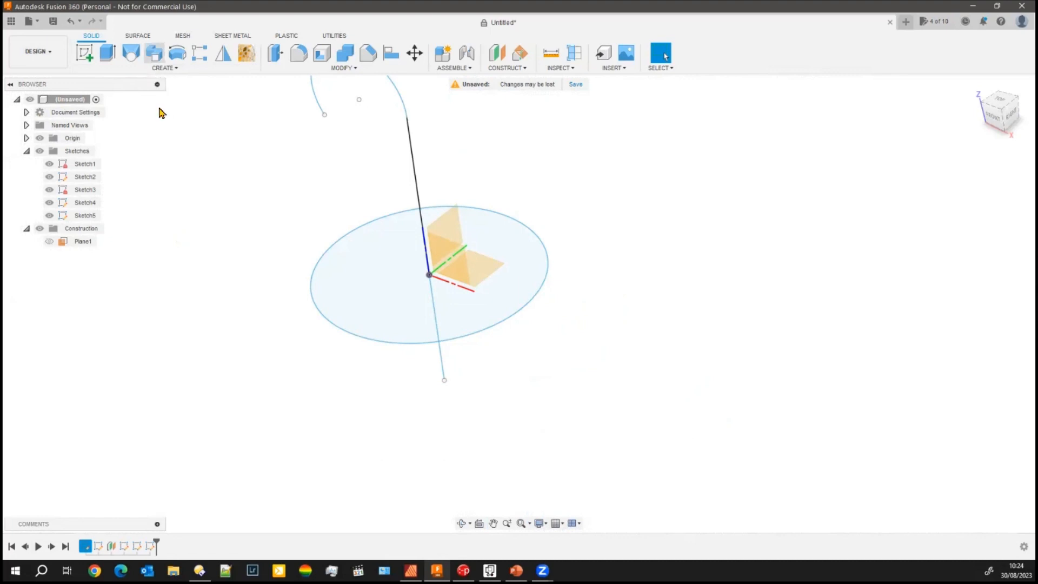
click(505, 281)
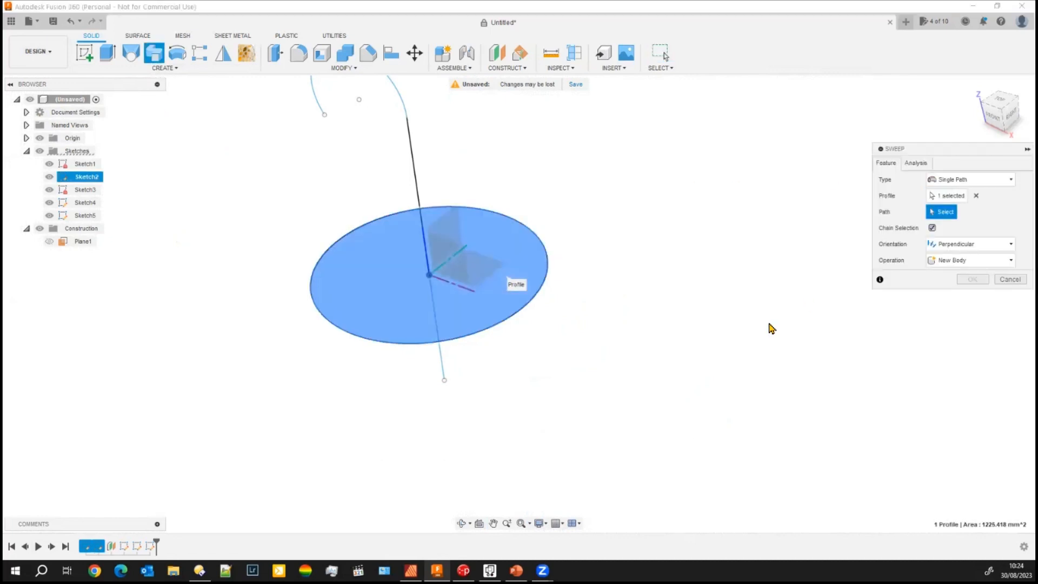
click(443, 377)
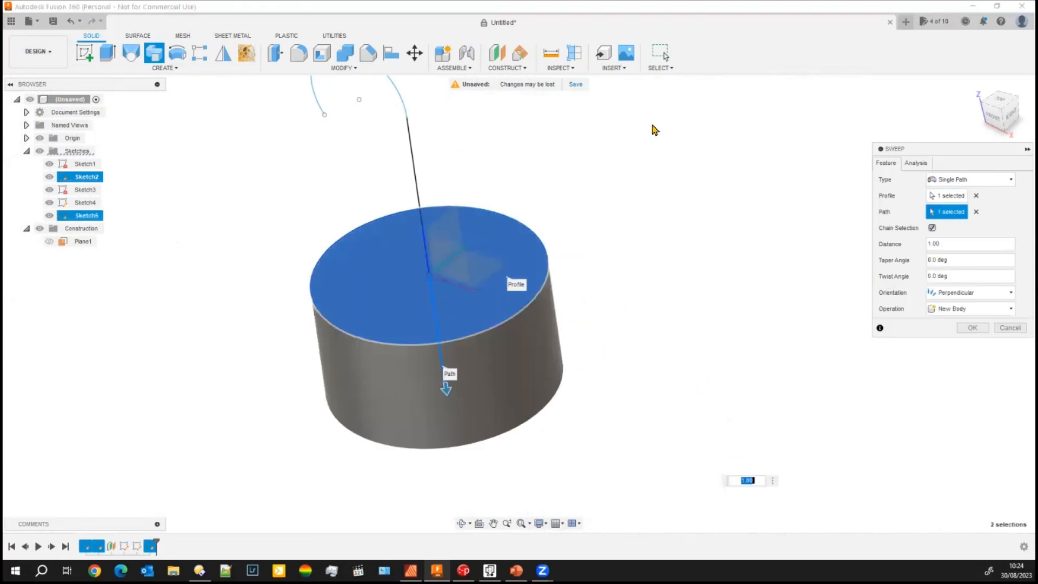
click(417, 176)
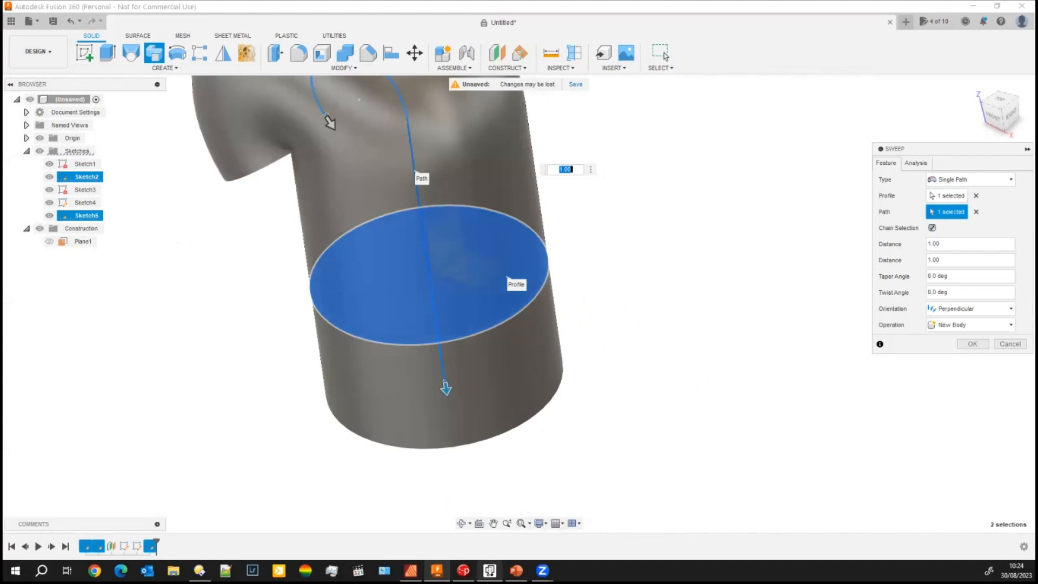
click(489, 570)
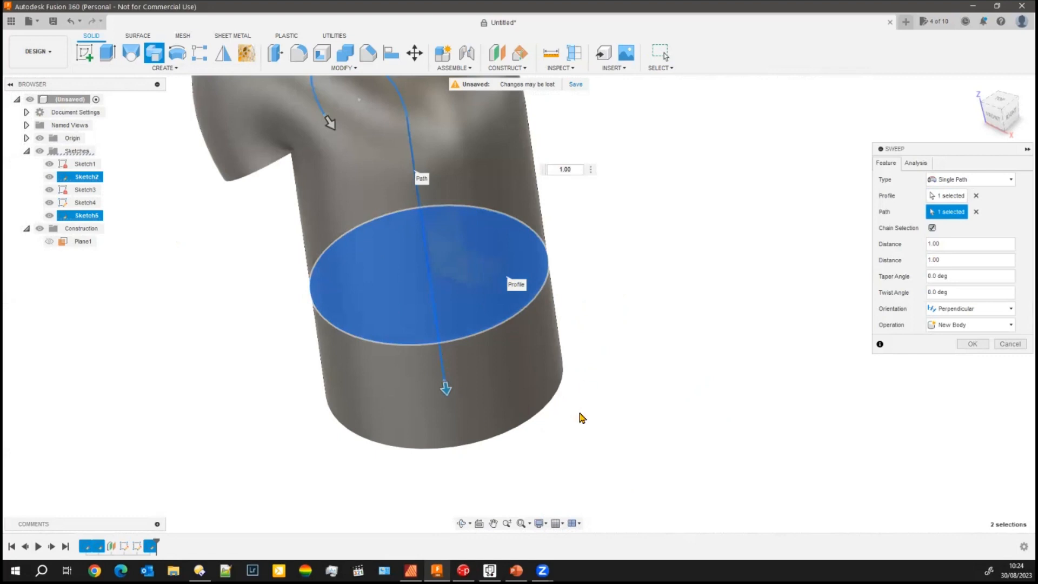
click(1010, 344)
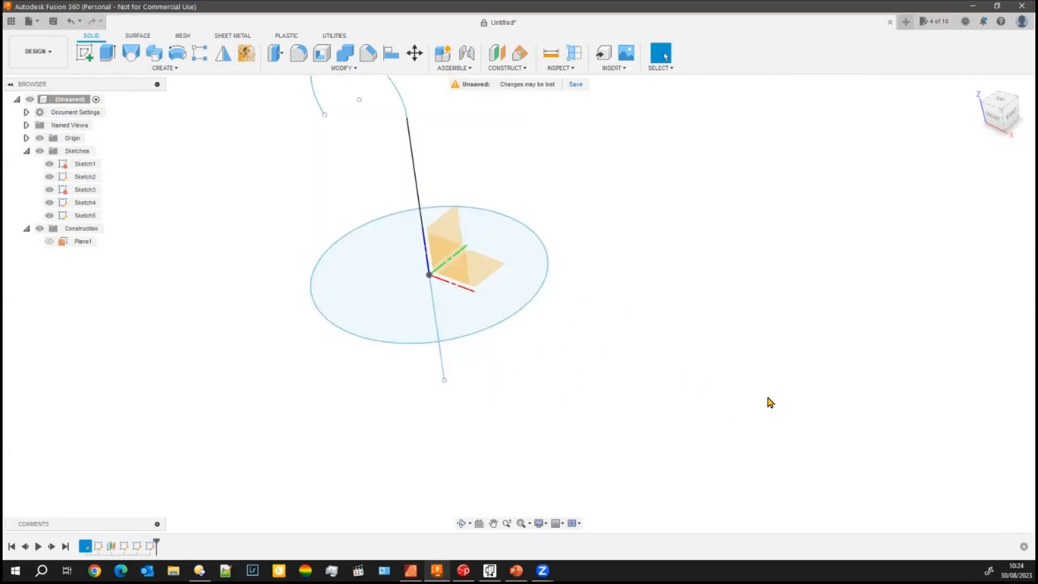
middle_drag(768, 399, 476, 445)
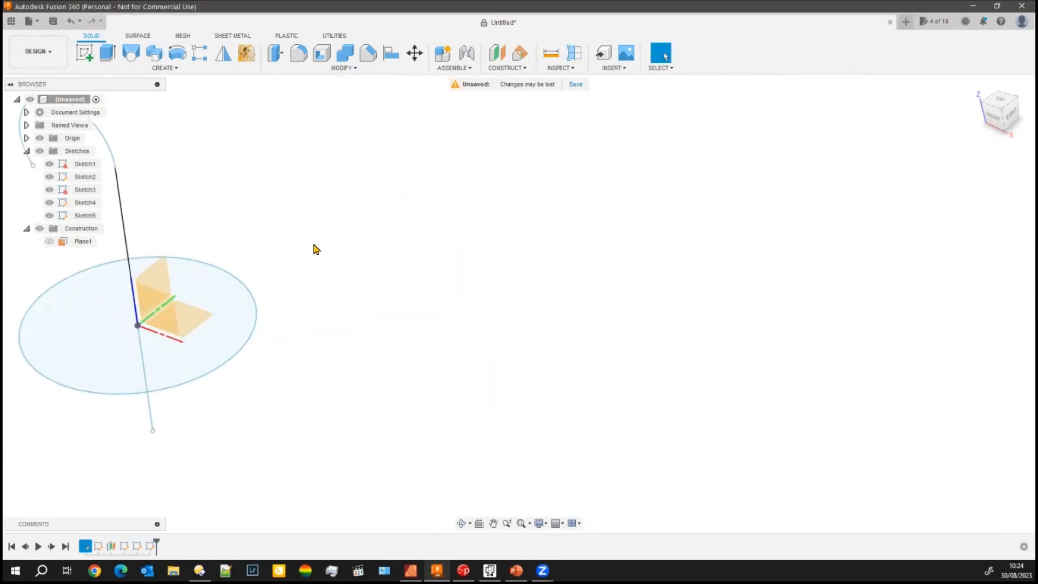
Step: Start a new design and sketch a center rectangle of about 2960 mm² at the origin on the horizontal XY plane
click(906, 21)
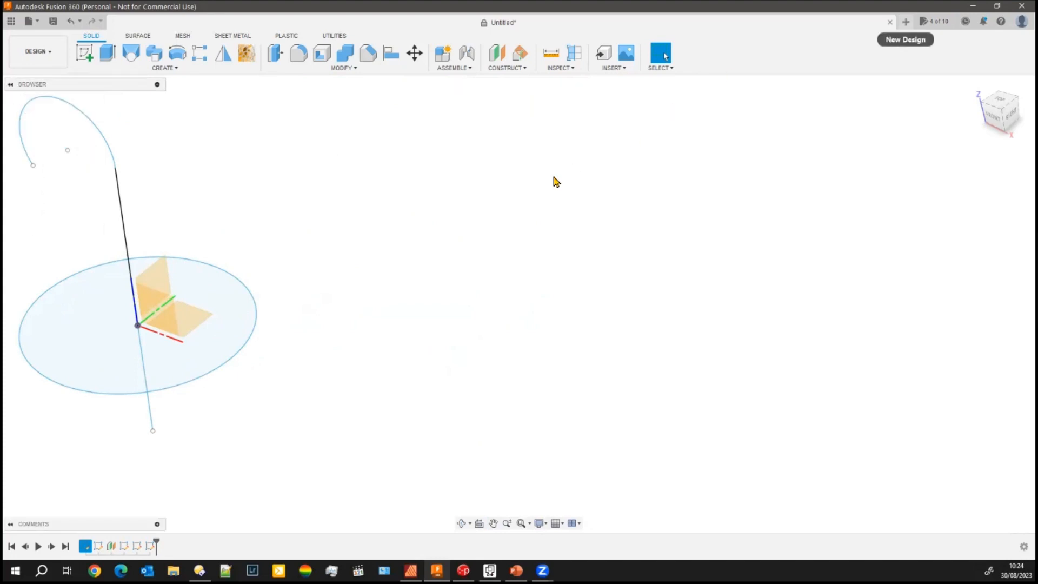
click(89, 56)
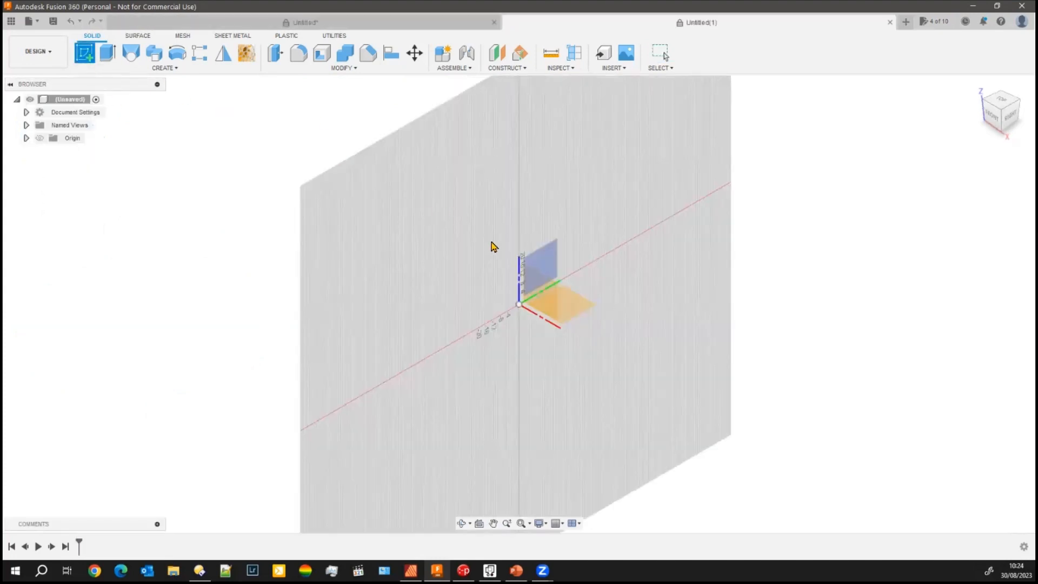
click(582, 312)
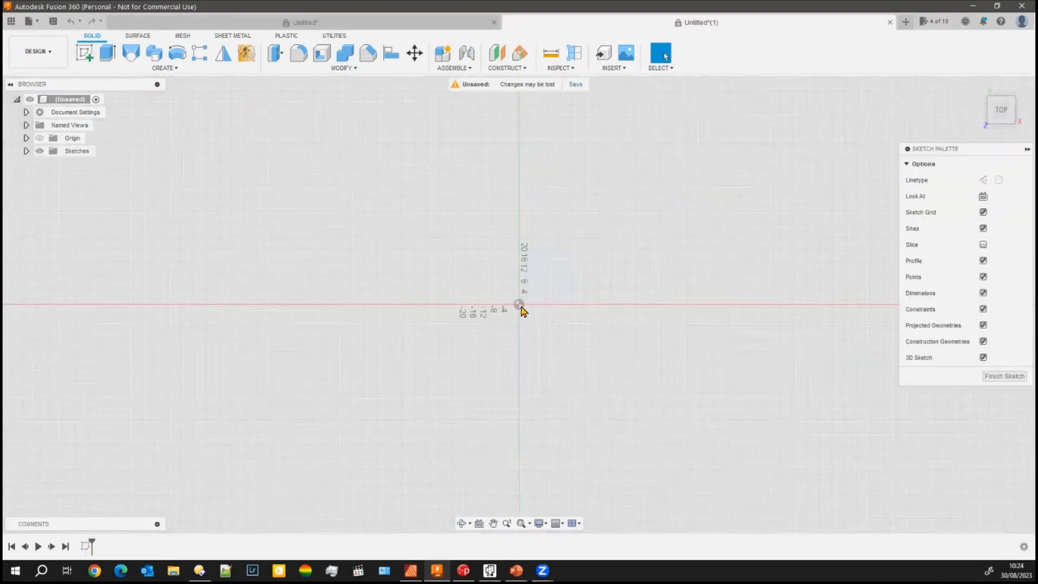
click(131, 52)
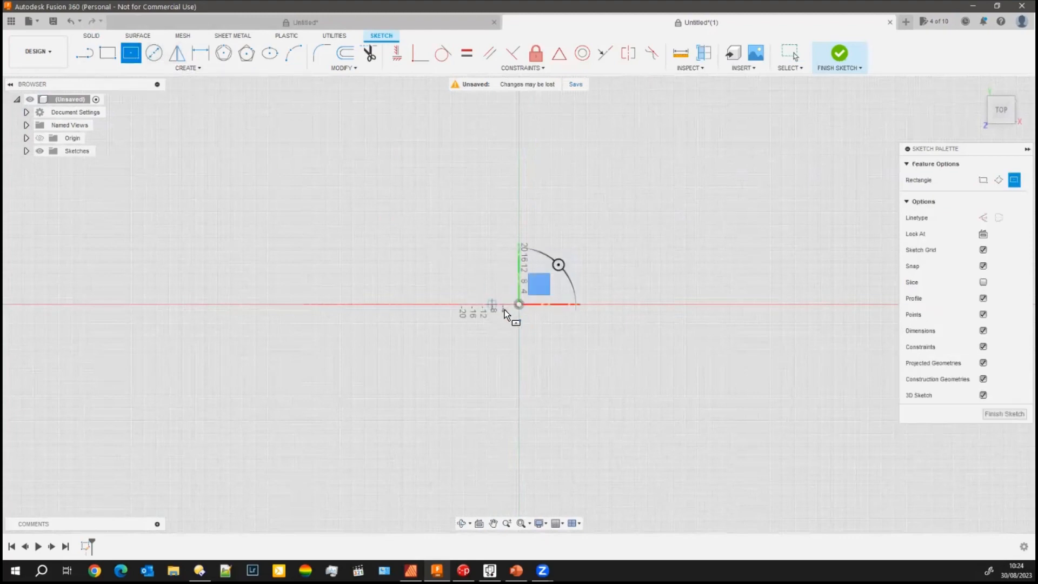
click(519, 304)
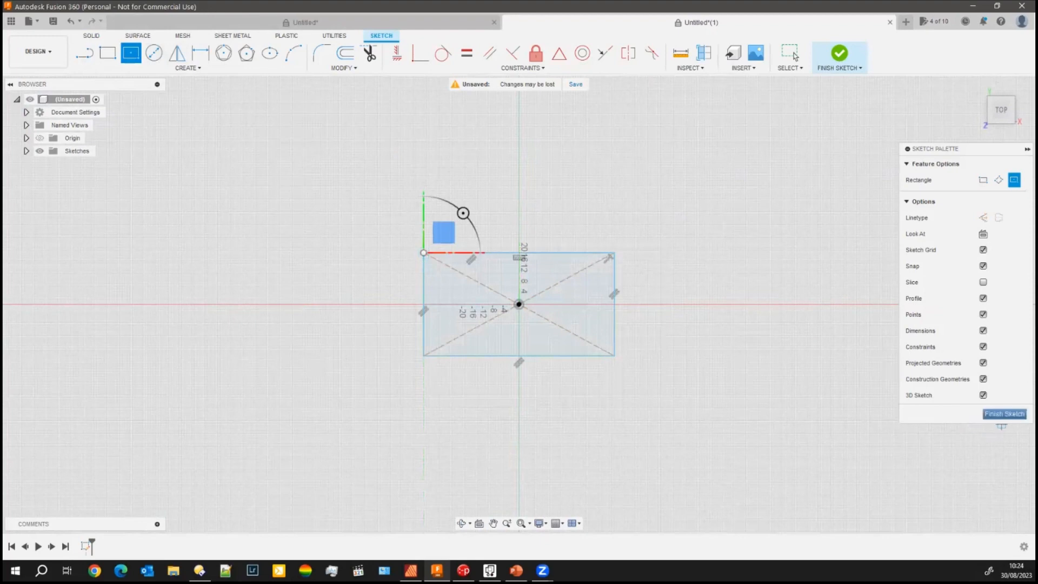
click(1005, 414)
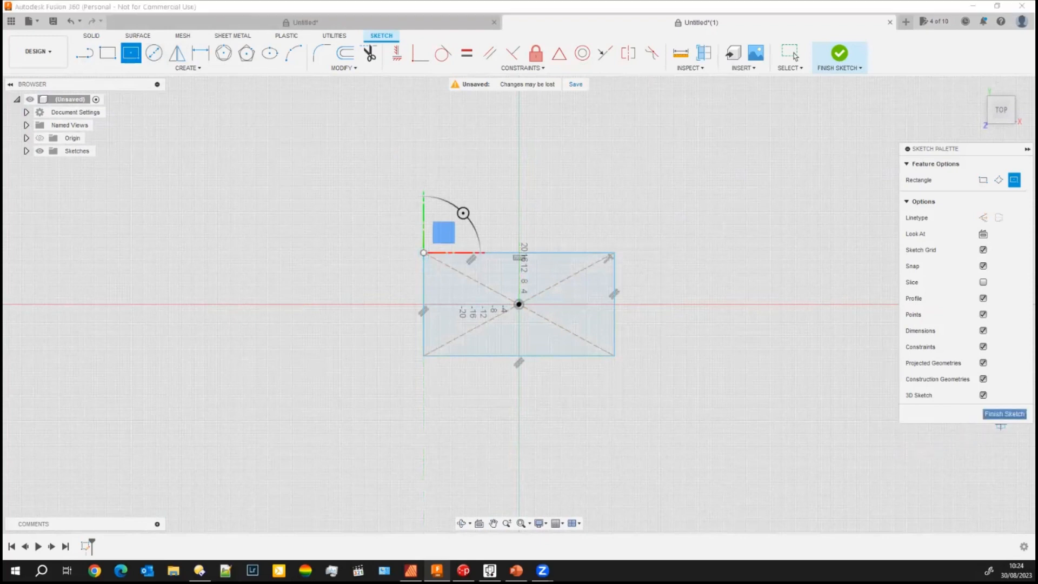
click(1005, 414)
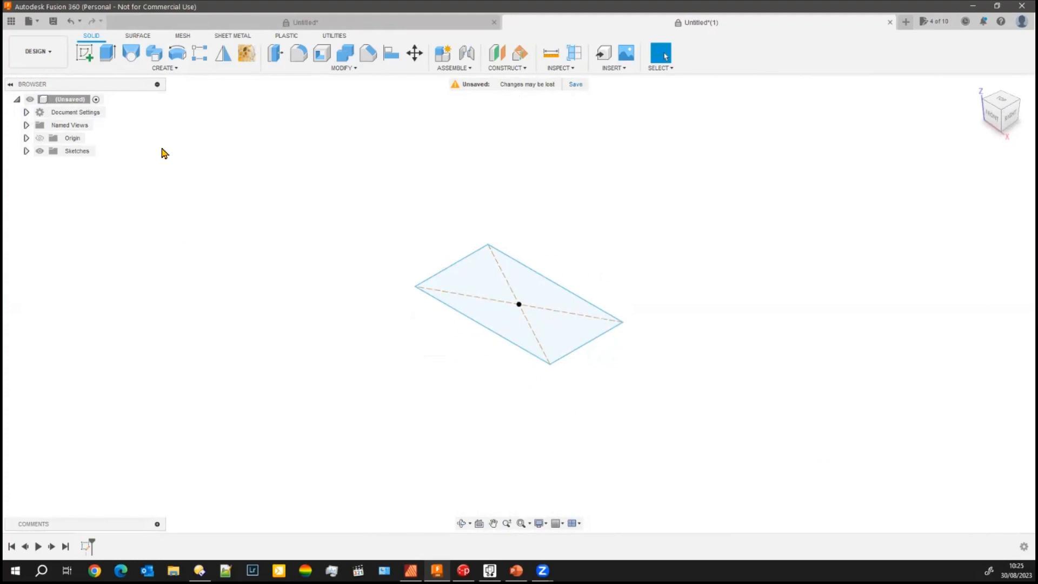
Step: Extrude the rectangle about 39 mm upward as a new body
click(107, 57)
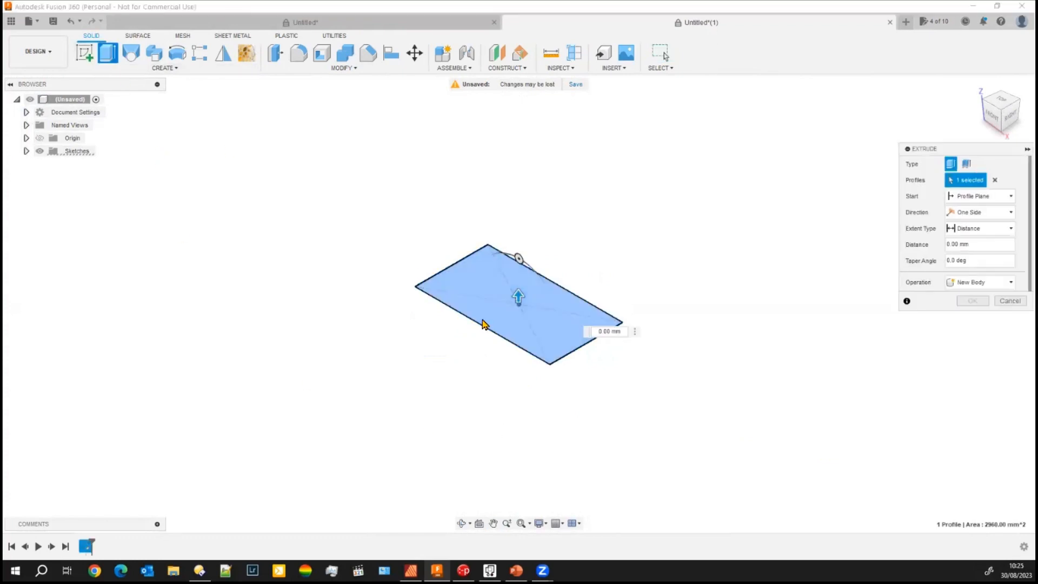
click(513, 312)
click(510, 326)
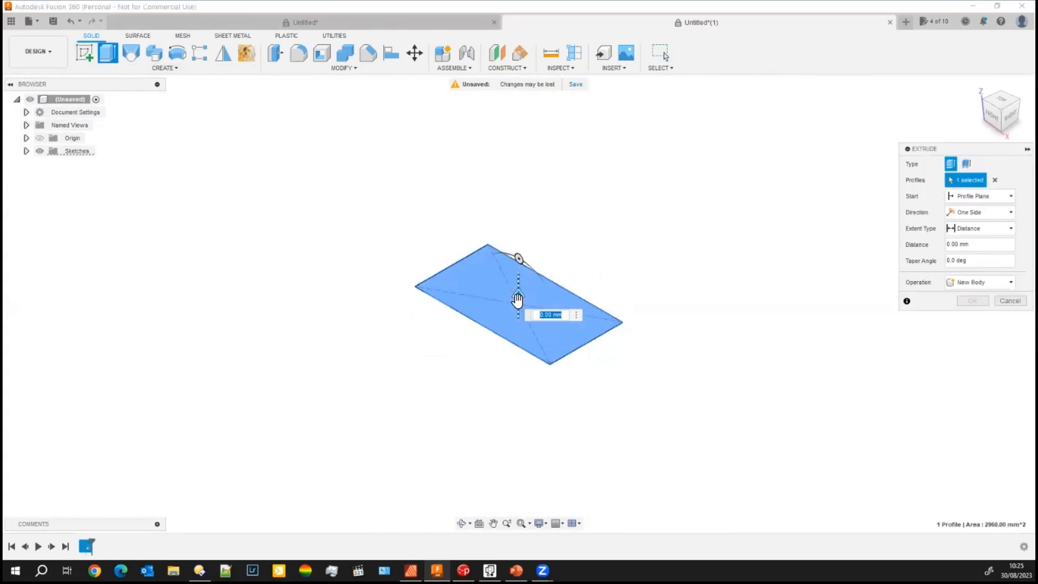
drag(519, 294, 518, 214)
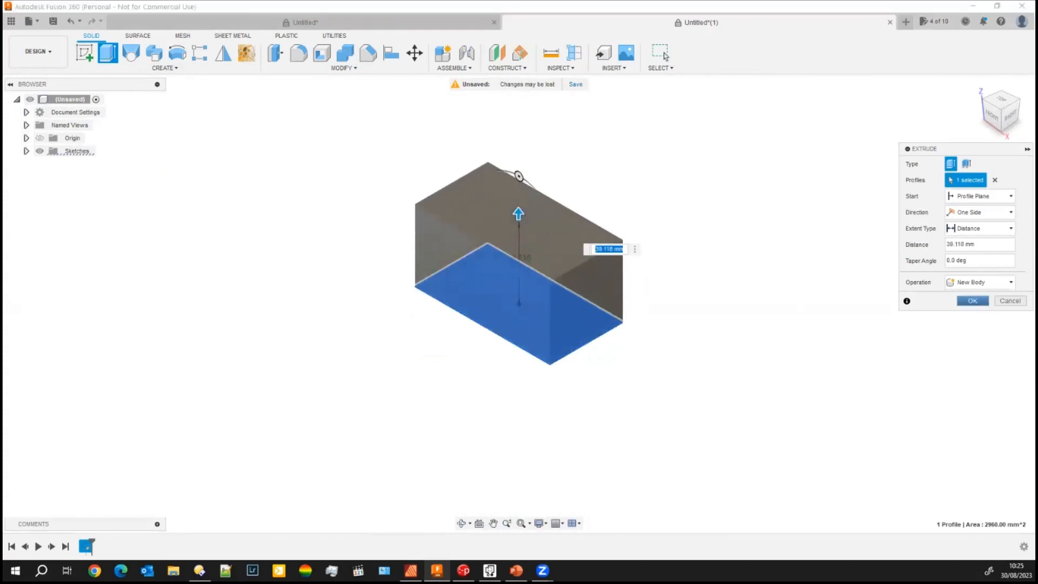
click(972, 300)
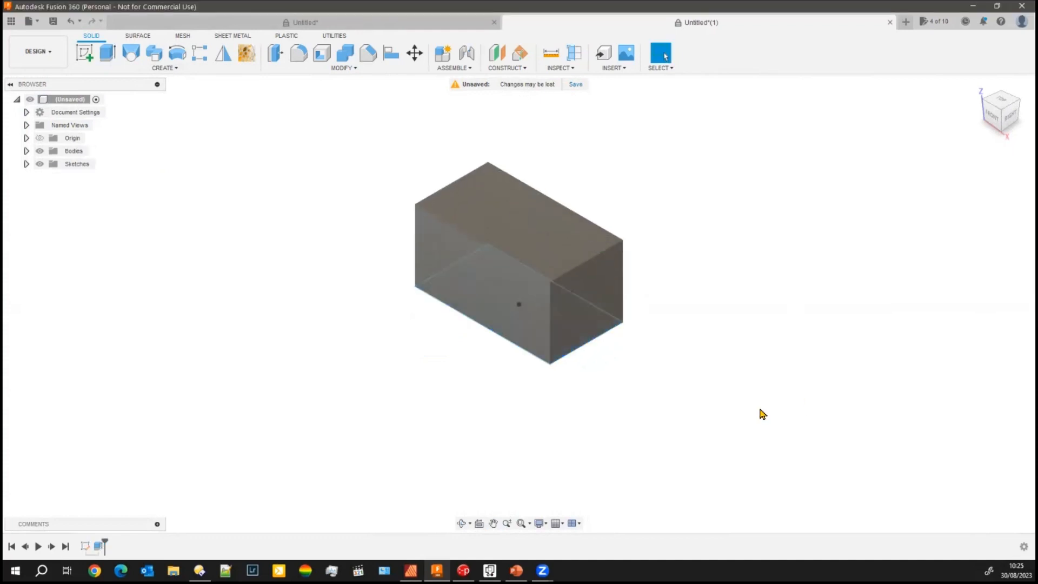
Step: On the block's right end face, sketch a closed right triangle of about 51 mm² projecting outward from the vertical front edge
click(84, 53)
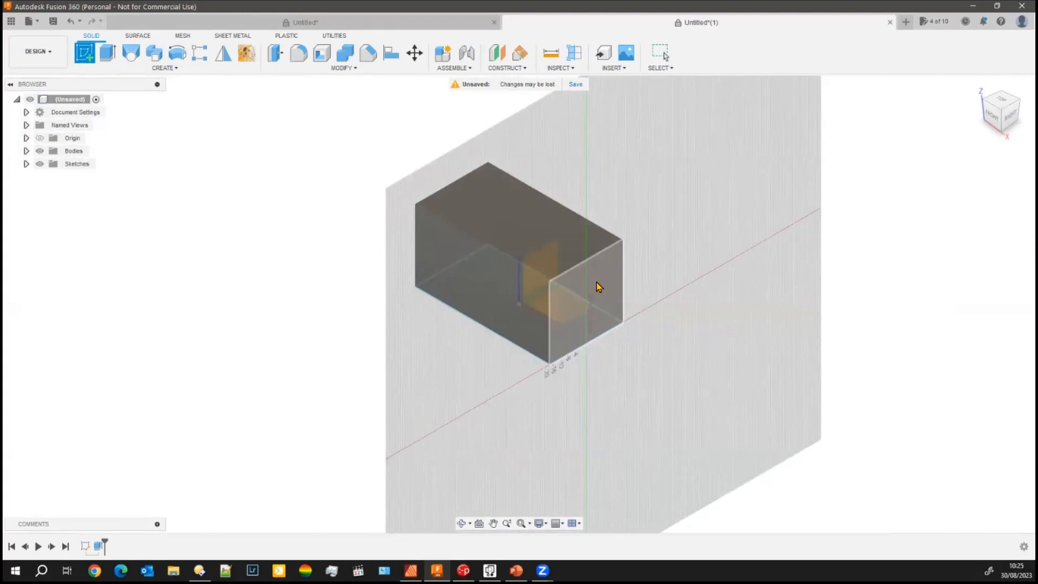
click(606, 296)
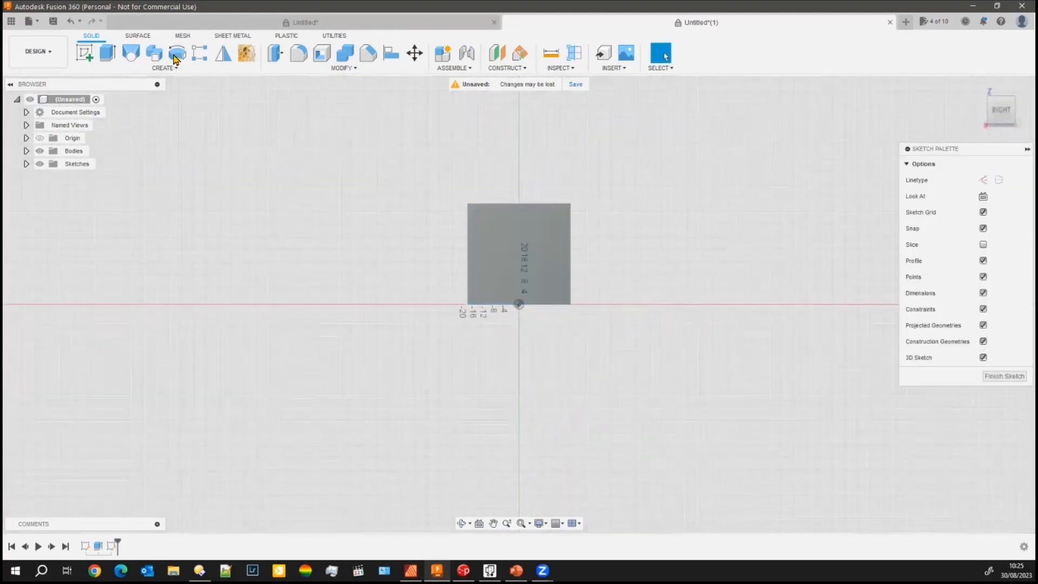
scroll(371, 242, down, 3)
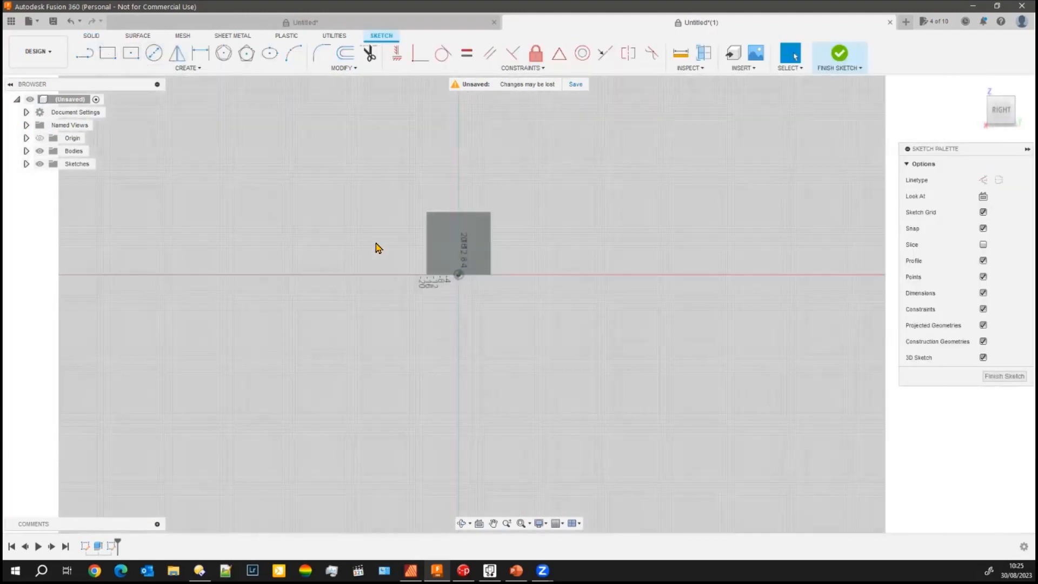
scroll(400, 239, up, 4)
scroll(514, 171, up, 1)
click(84, 52)
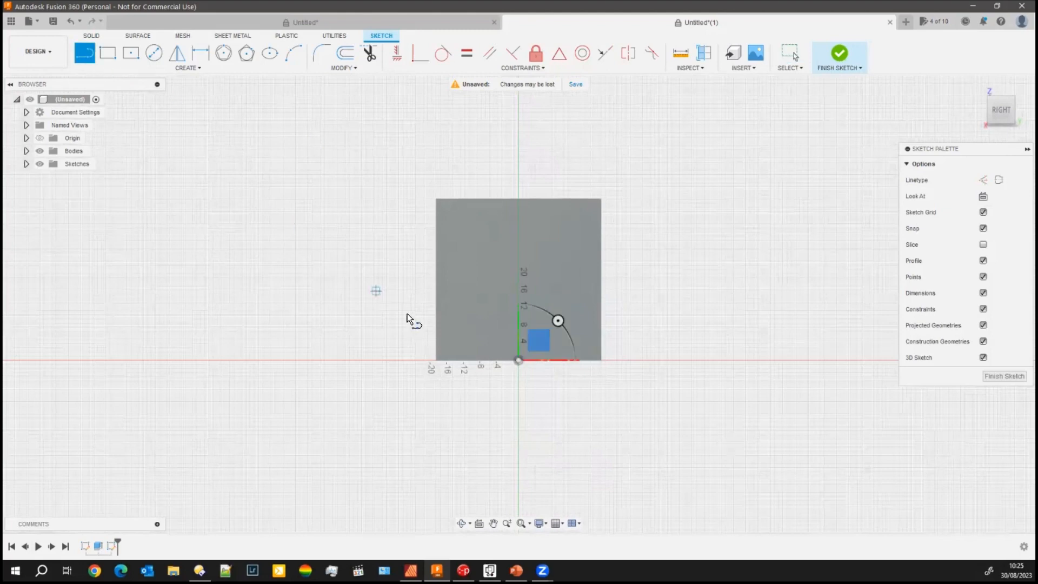
click(435, 329)
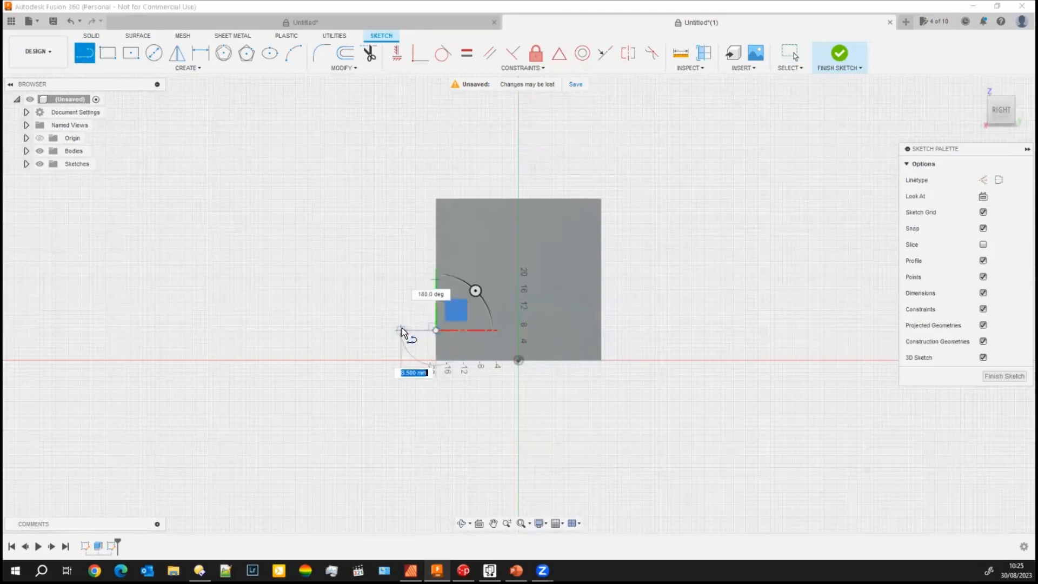
click(402, 329)
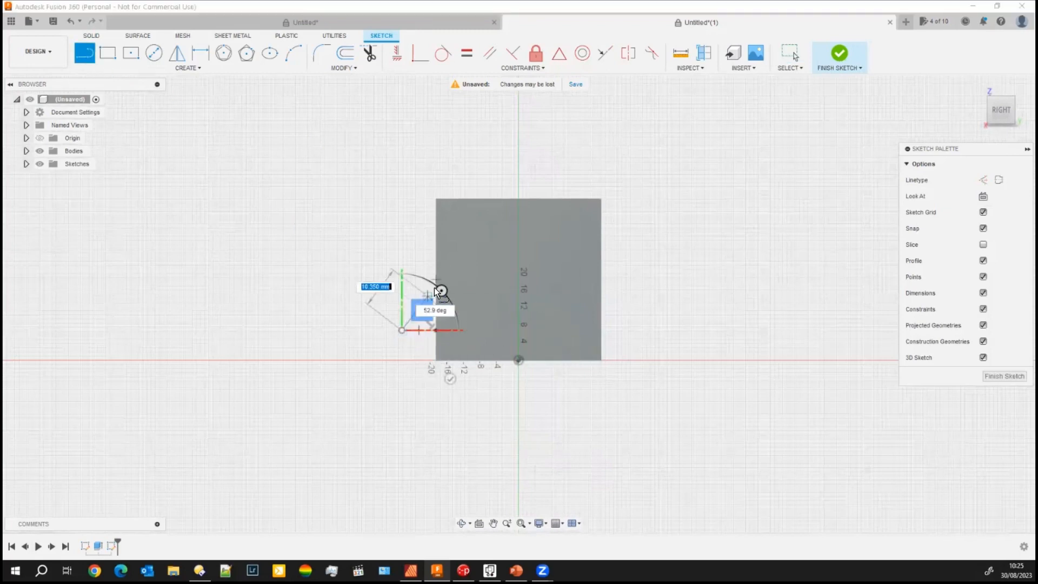
click(437, 281)
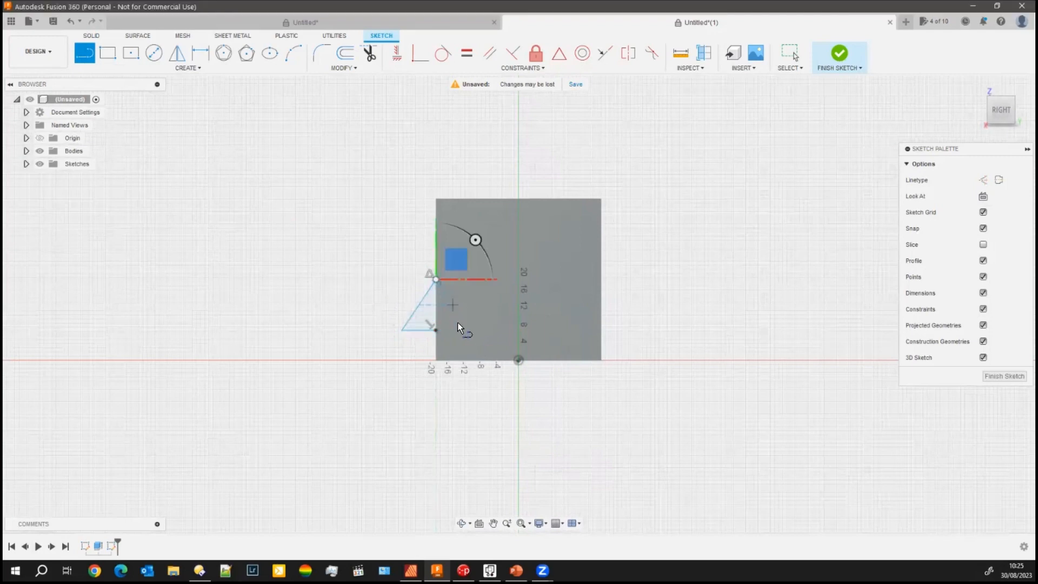
scroll(435, 338, up, 5)
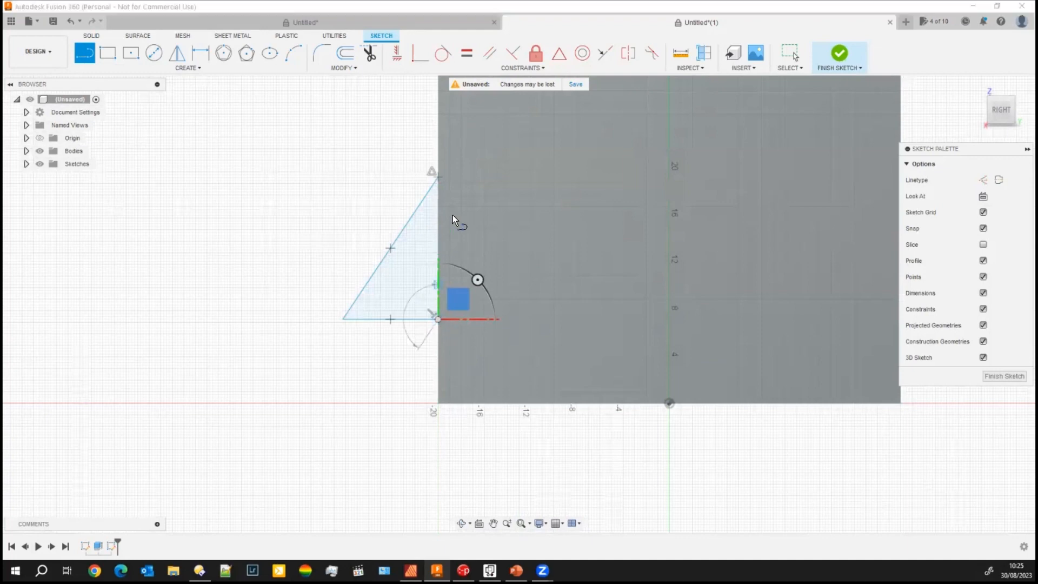
click(438, 177)
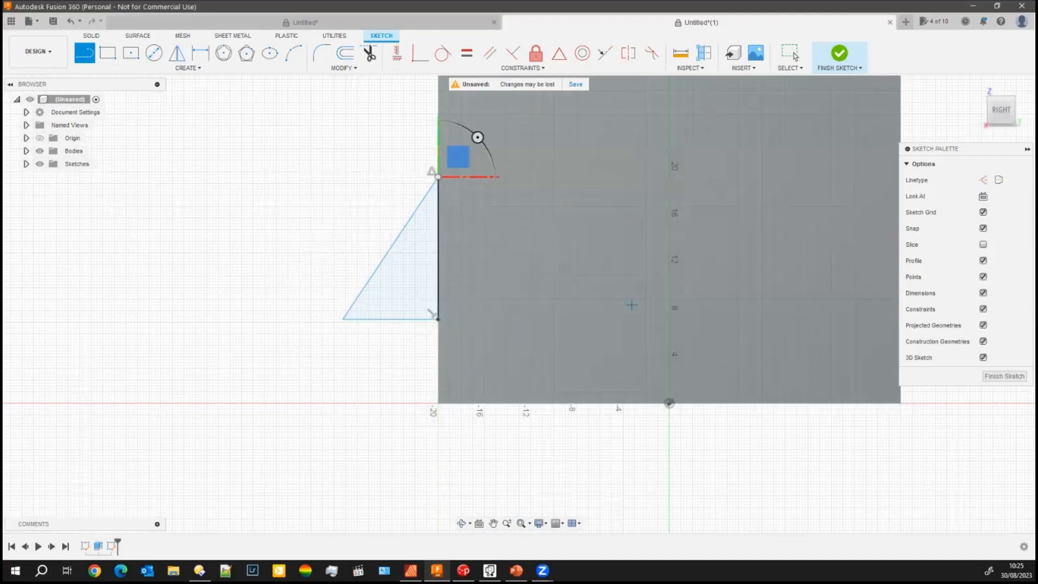
click(1004, 376)
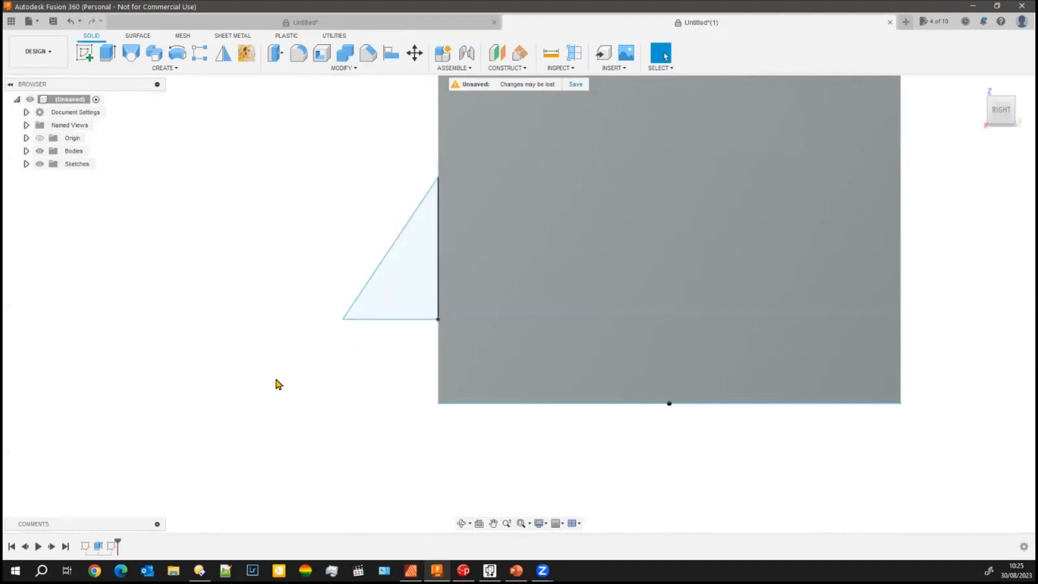
Step: Try sweeping the triangular profile along the block's rectangular base outline as a single perpendicular path, joining it to the block
middle_drag(271, 404, 306, 424)
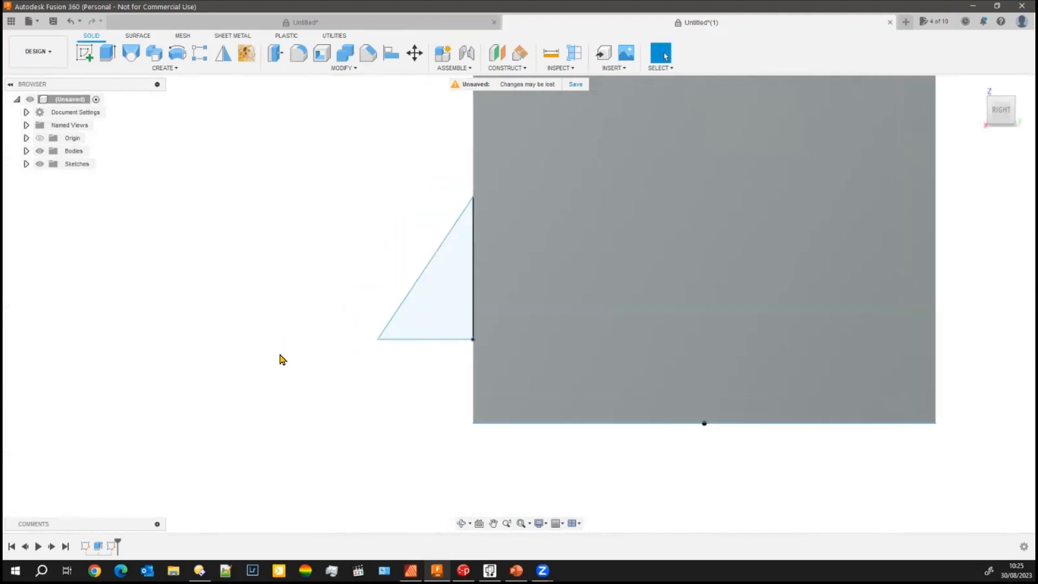
shift+middle_drag(280, 355, 304, 377)
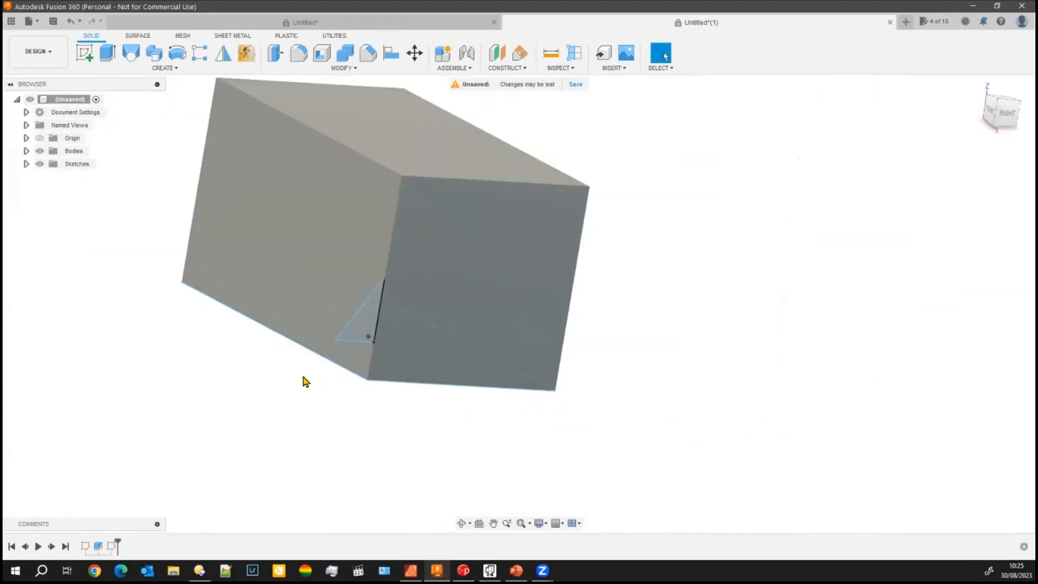
click(358, 338)
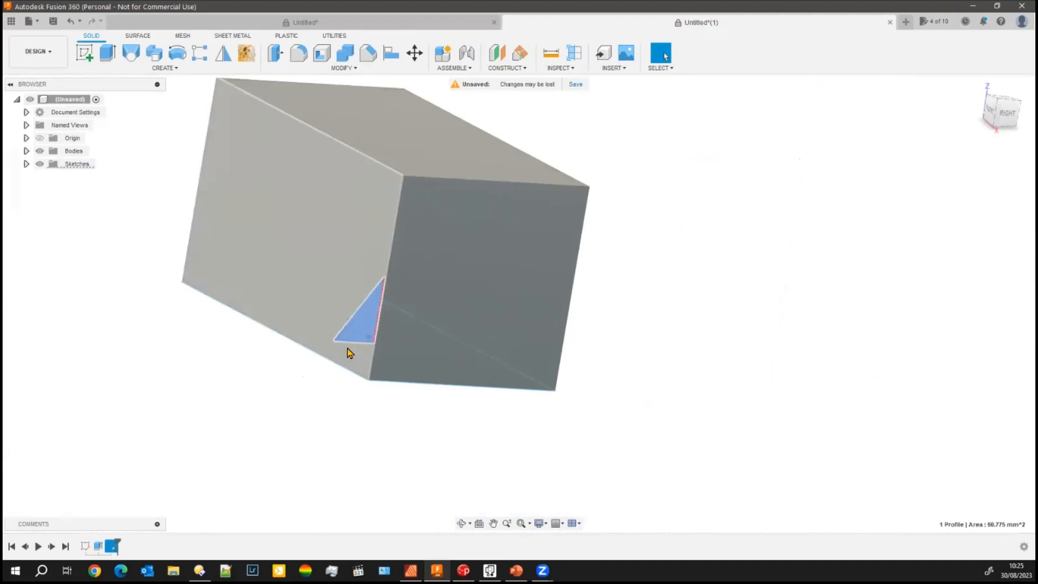
click(152, 56)
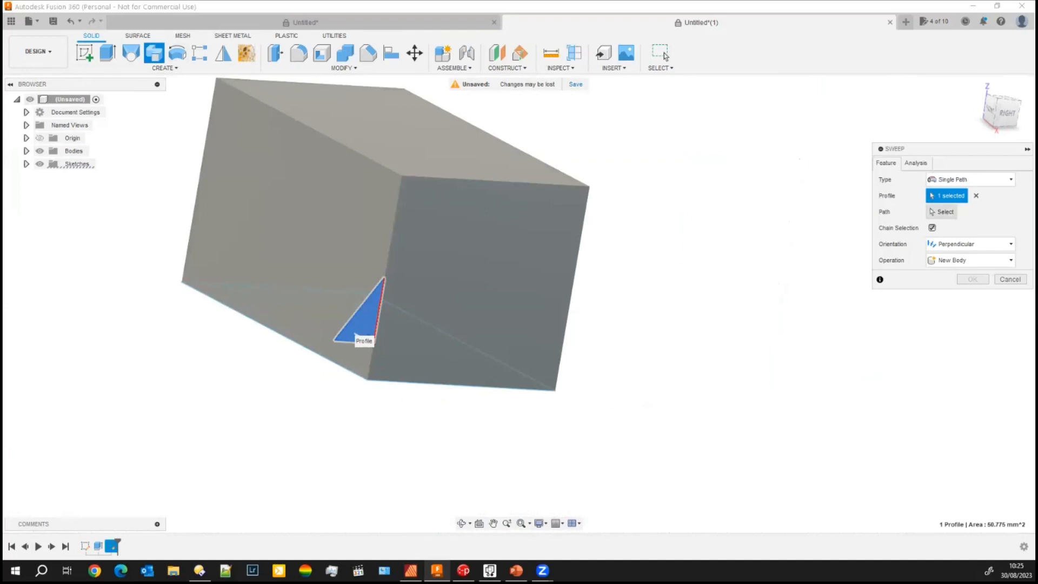
click(944, 212)
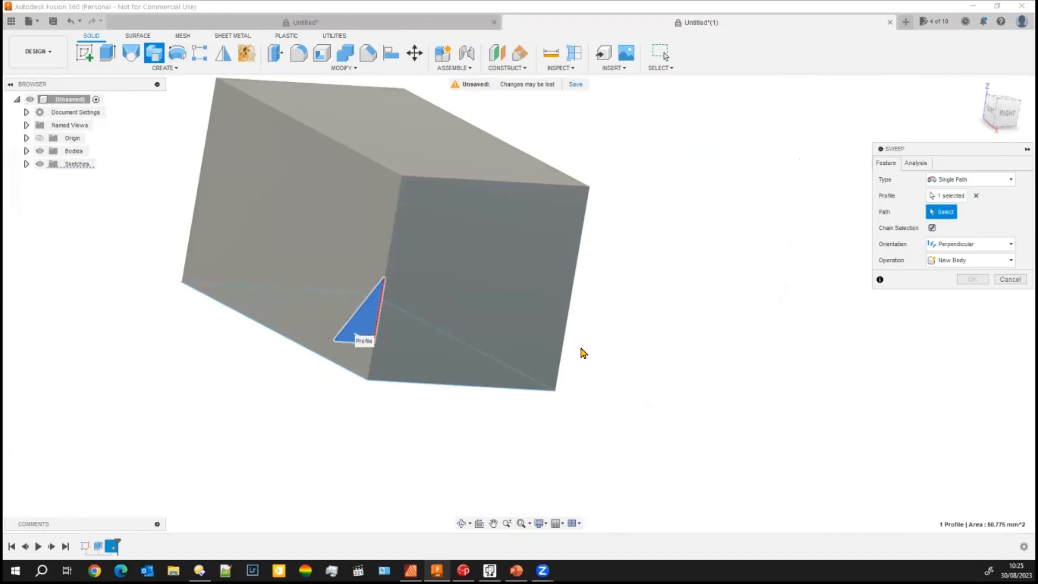
click(311, 359)
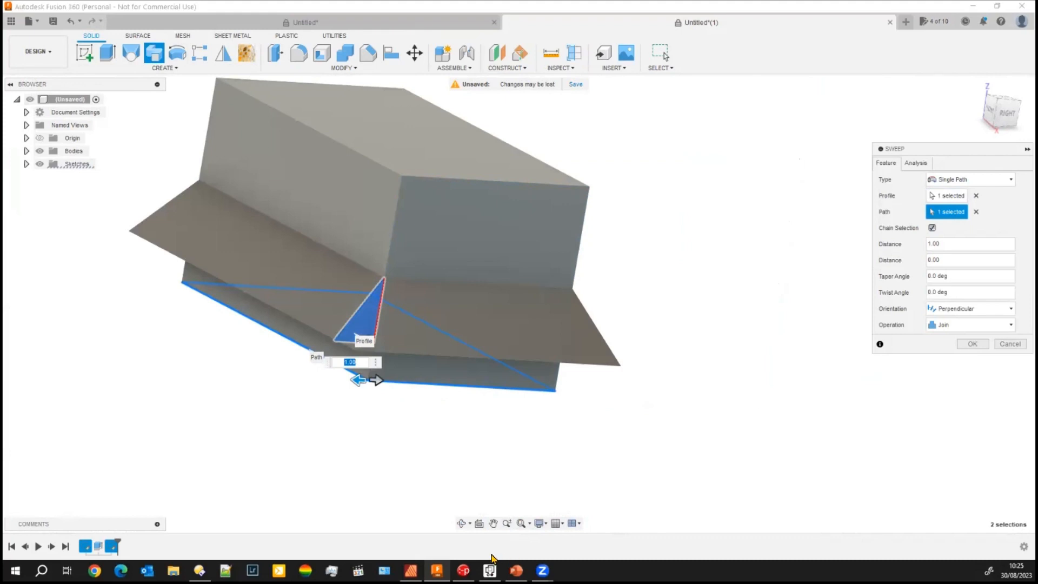
mouse_move(313, 475)
shift+middle_down()
mouse_move(287, 468)
mouse_move(332, 480)
shift+middle_up()
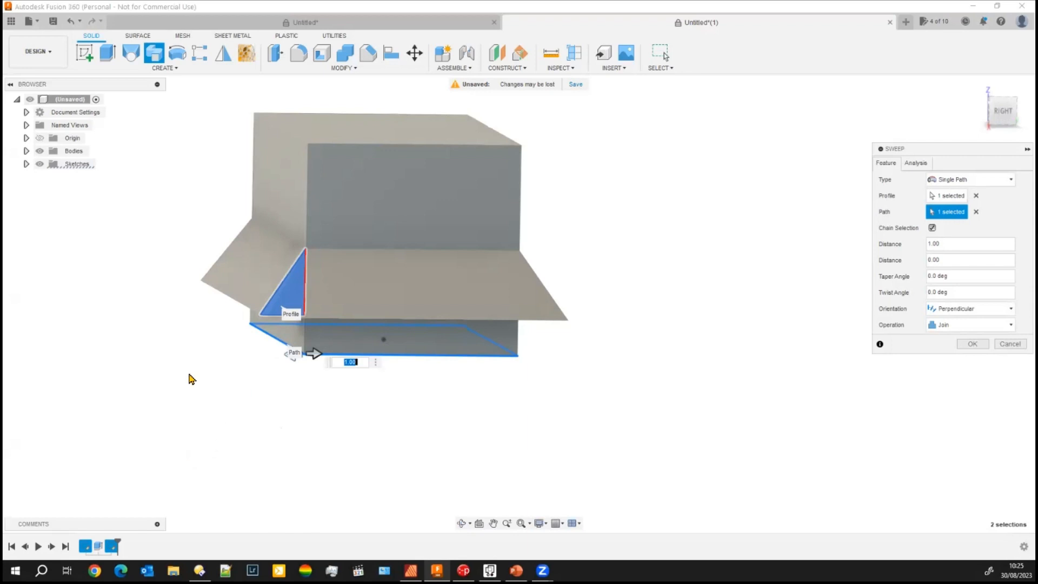
shift+middle_drag(190, 463, 203, 494)
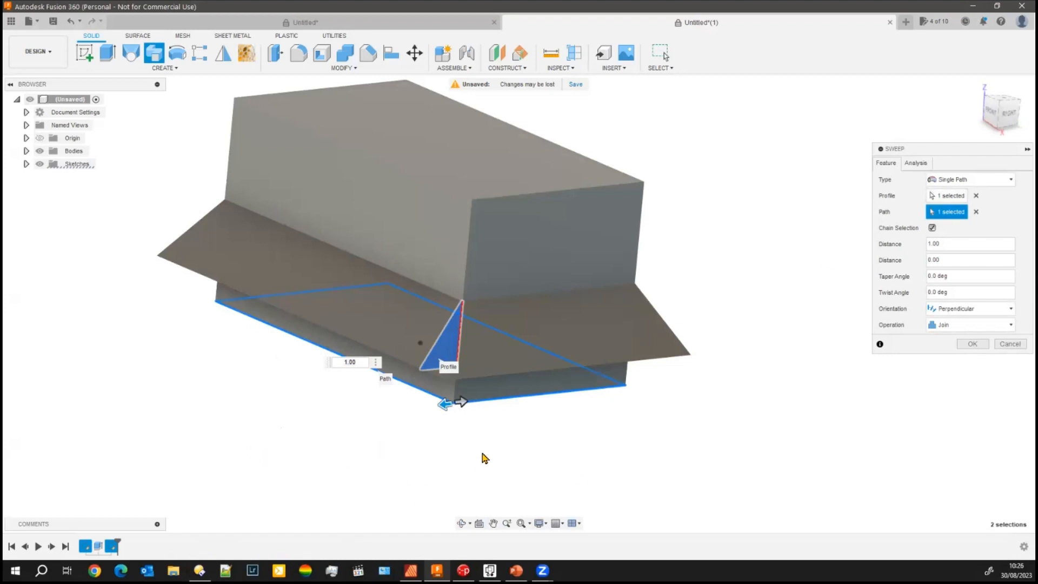
shift+middle_drag(324, 456, 314, 487)
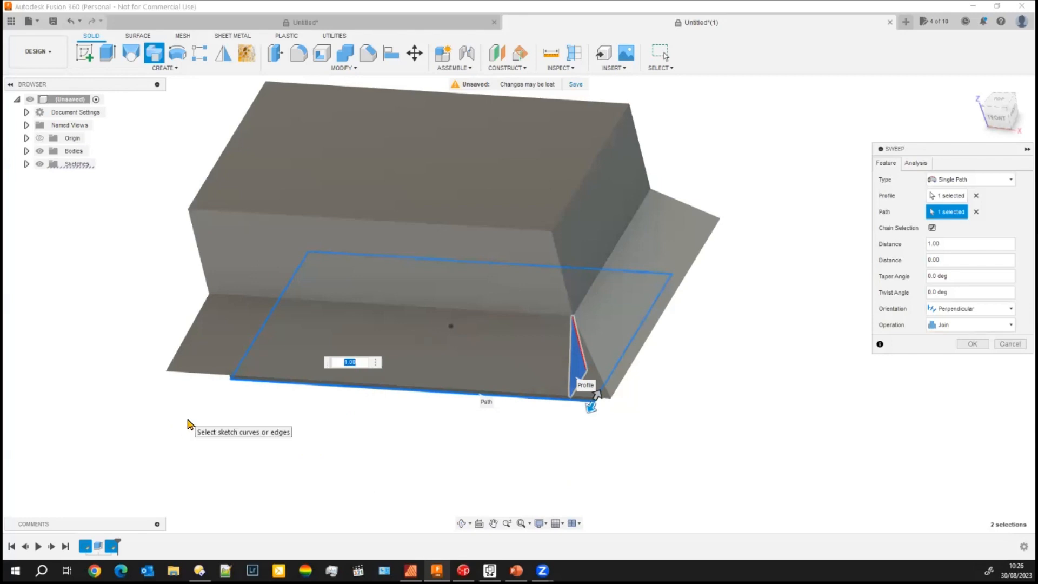
key(Return)
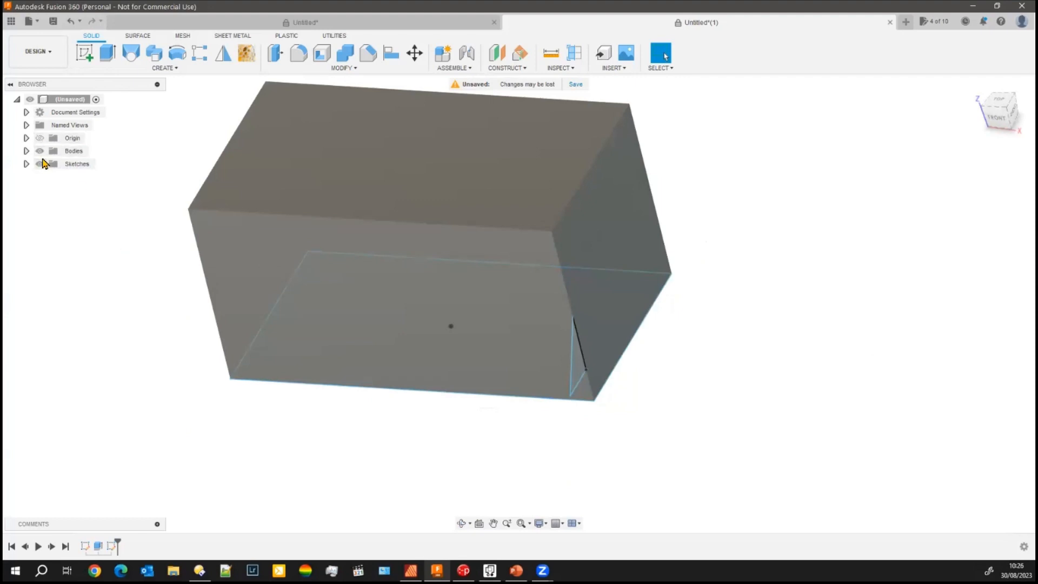
Step: Hide the bodies and start a new sketch on the horizontal XY plane
click(40, 150)
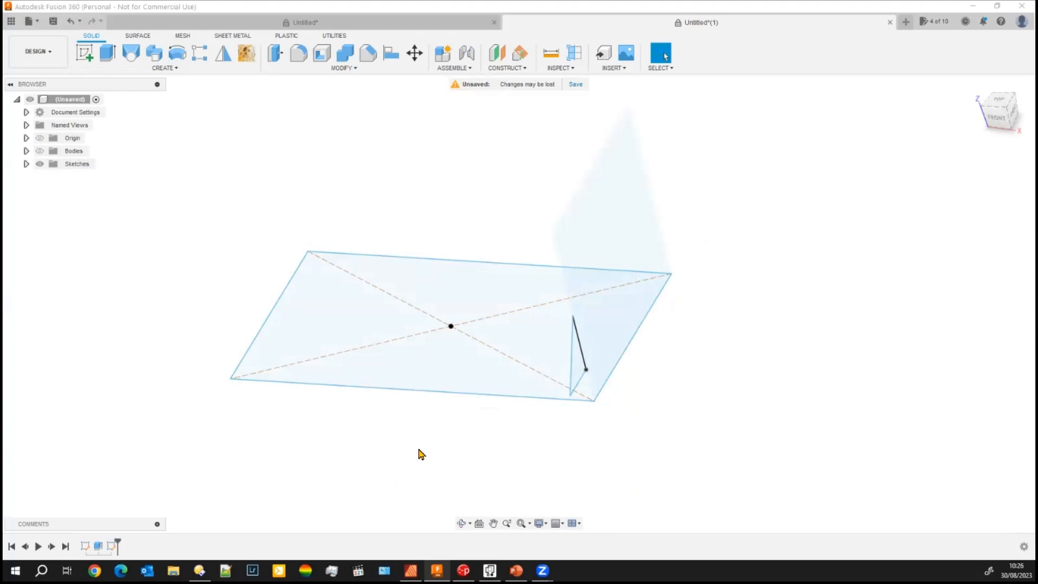
click(85, 61)
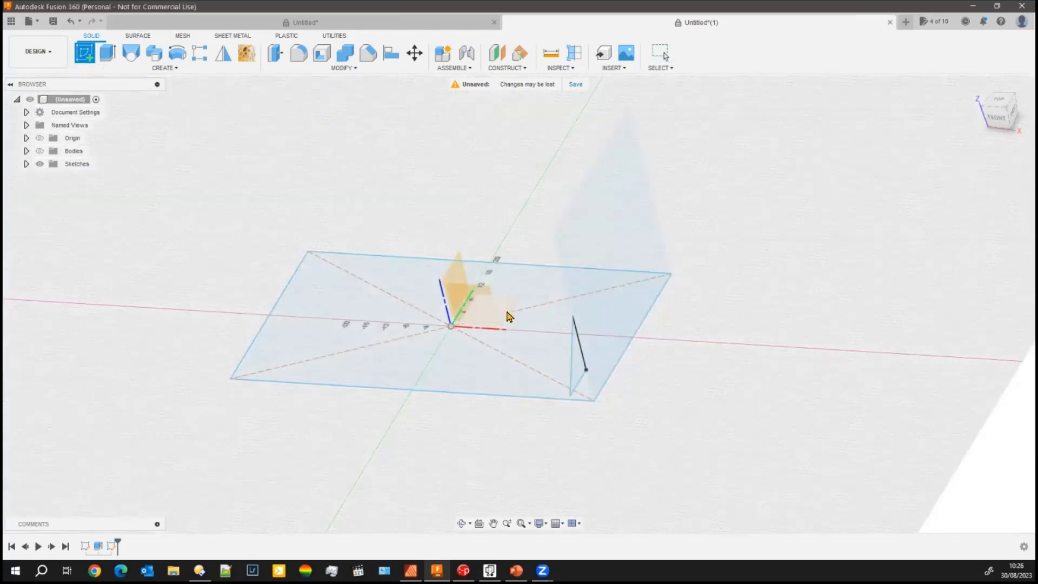
click(511, 313)
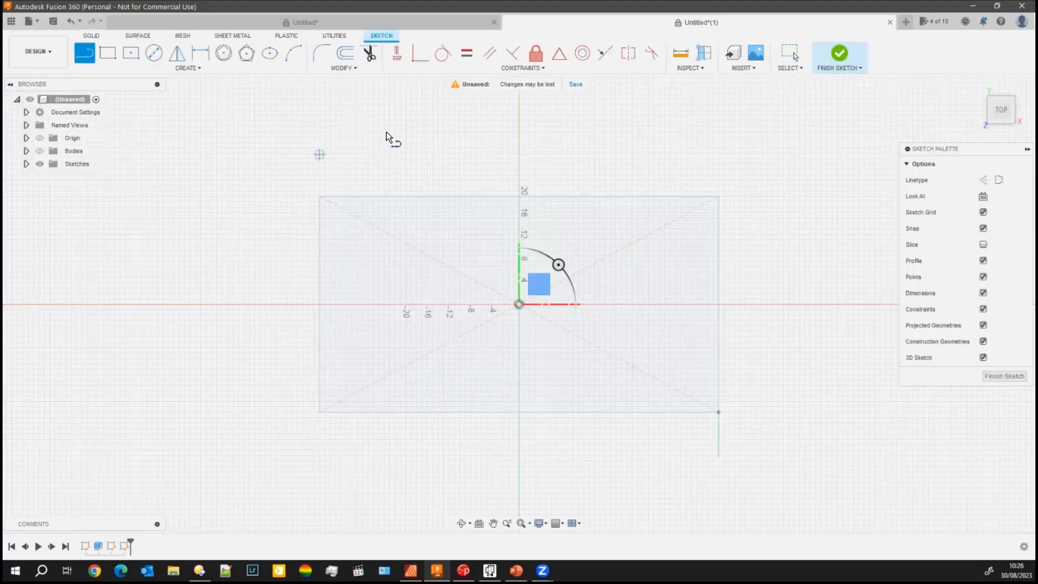
Step: Draw a horizontal line behind the rectangle and a separate vertical line below its right end, leaving a small gap between them
click(386, 133)
click(501, 133)
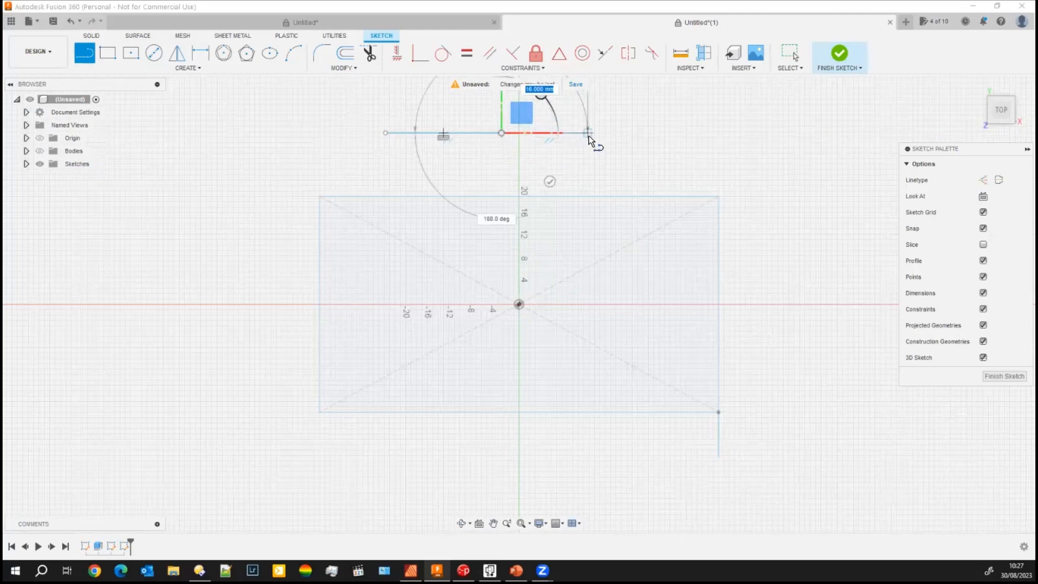
key(Escape)
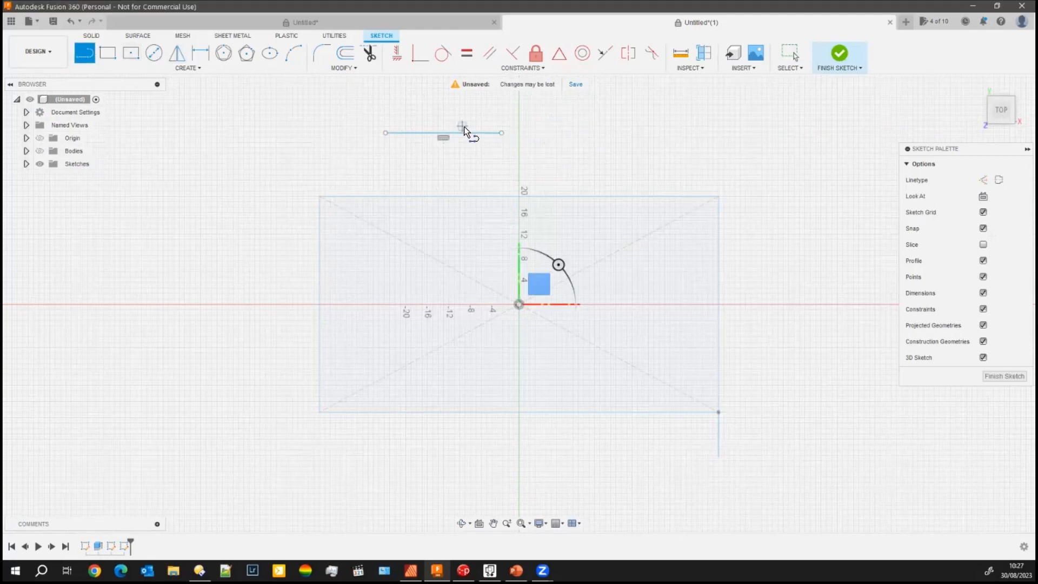
click(501, 139)
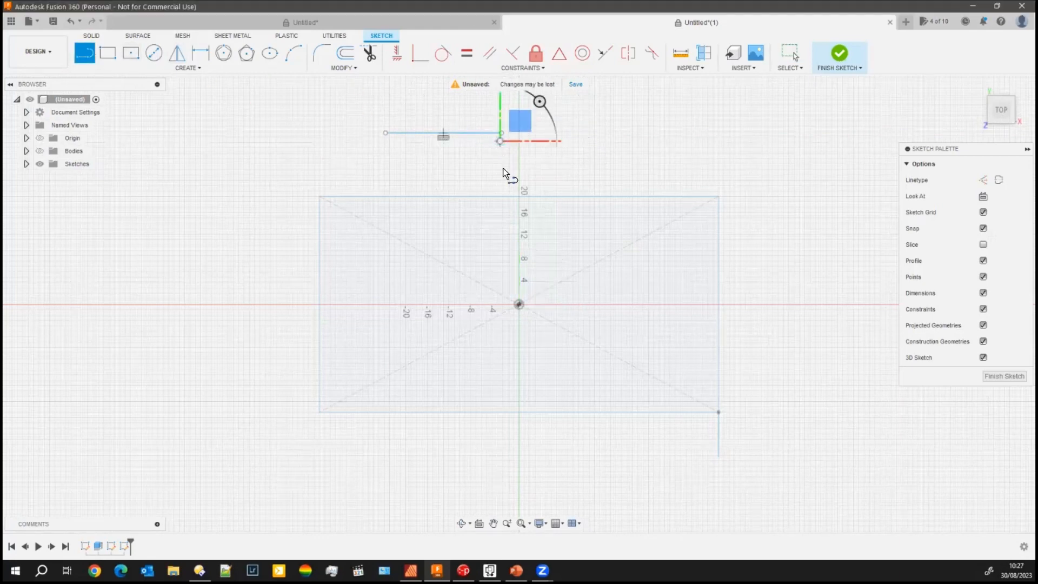
mouse_move(503, 189)
mouse_down()
mouse_move(485, 262)
mouse_move(502, 194)
mouse_up()
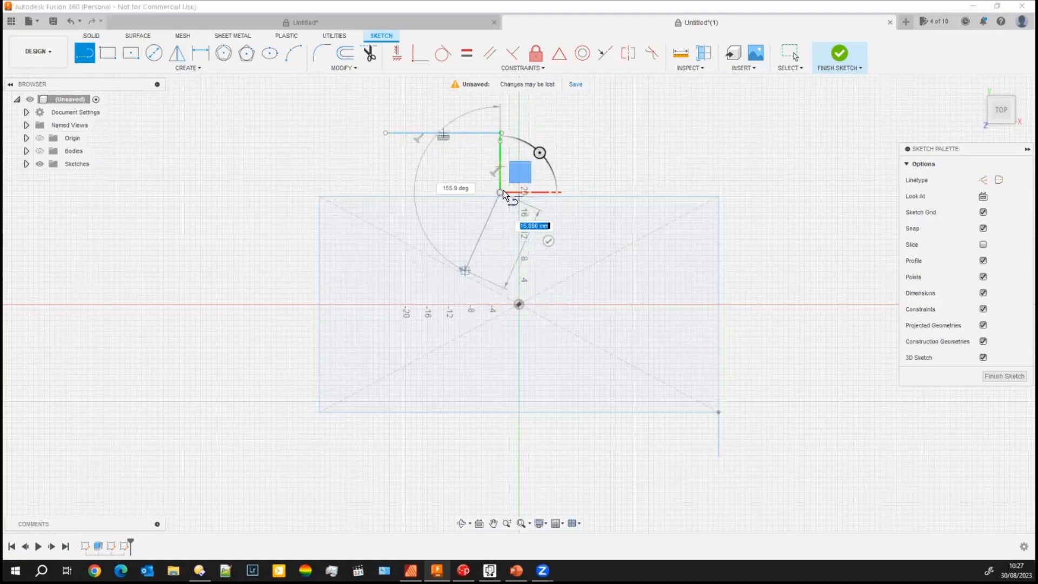
key(Escape)
scroll(505, 153, down, 3)
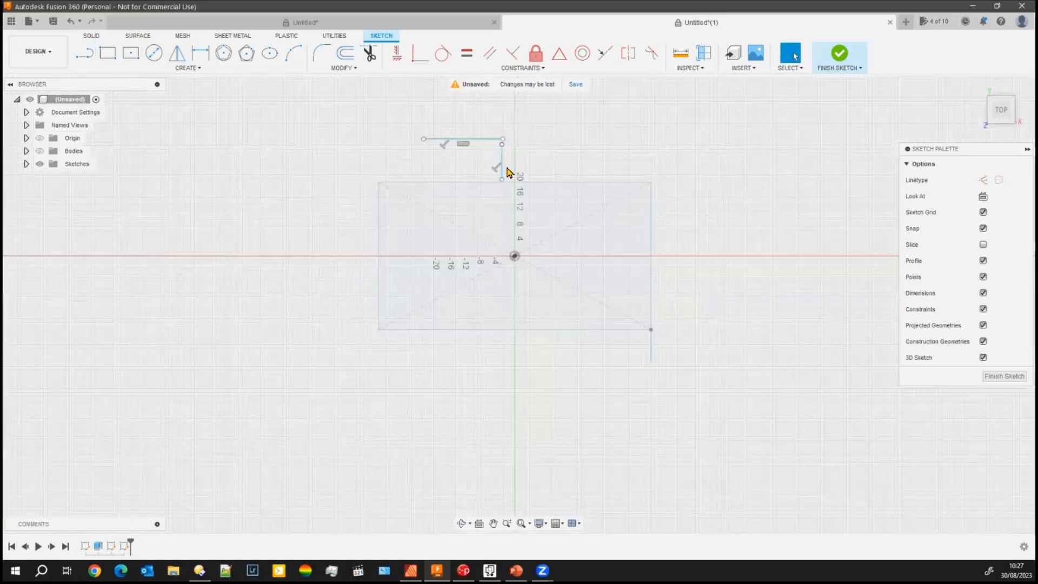
Step: Move the vertical line's upper endpoint onto the horizontal line just short of its right end
scroll(509, 172, up, 5)
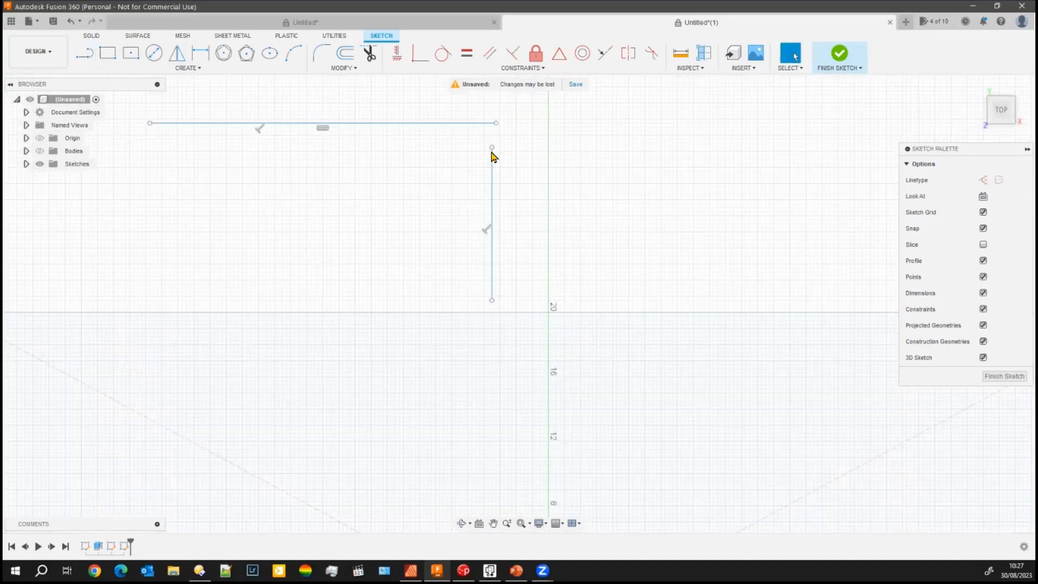
mouse_move(492, 149)
mouse_down()
mouse_move(482, 136)
mouse_move(498, 132)
mouse_move(496, 143)
mouse_up()
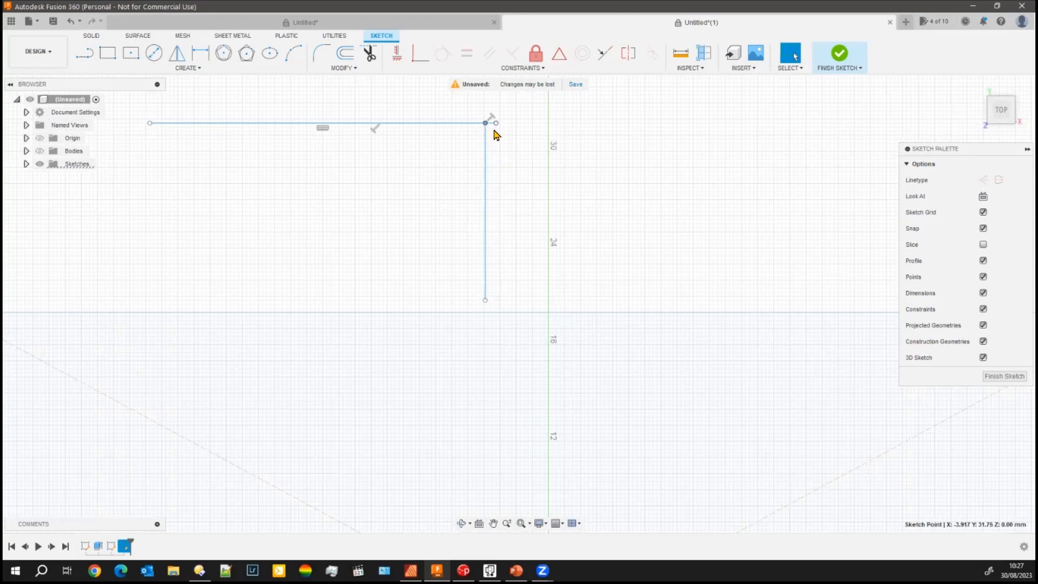
scroll(497, 136, up, 4)
scroll(416, 240, down, 3)
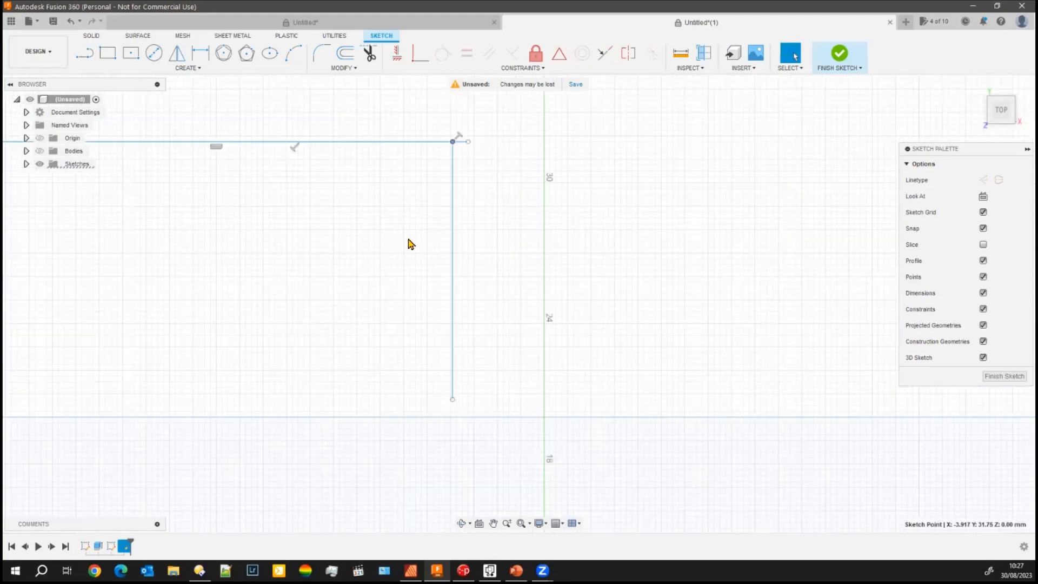
scroll(427, 244, down, 3)
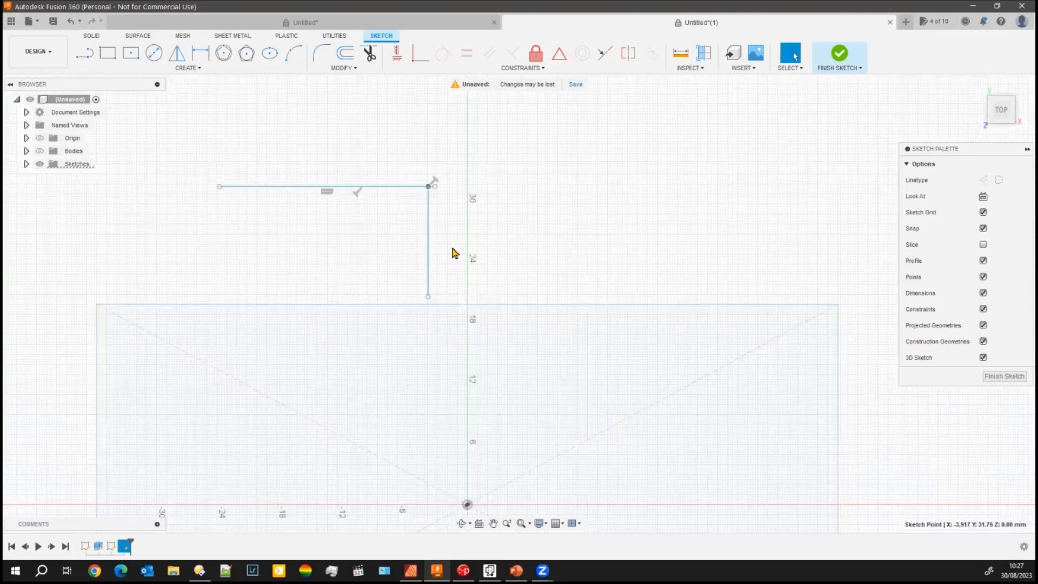
Step: Undo the endpoint move and the two demonstration lines
scroll(454, 253, down, 3)
key(ctrl+z)
scroll(472, 231, down, 2)
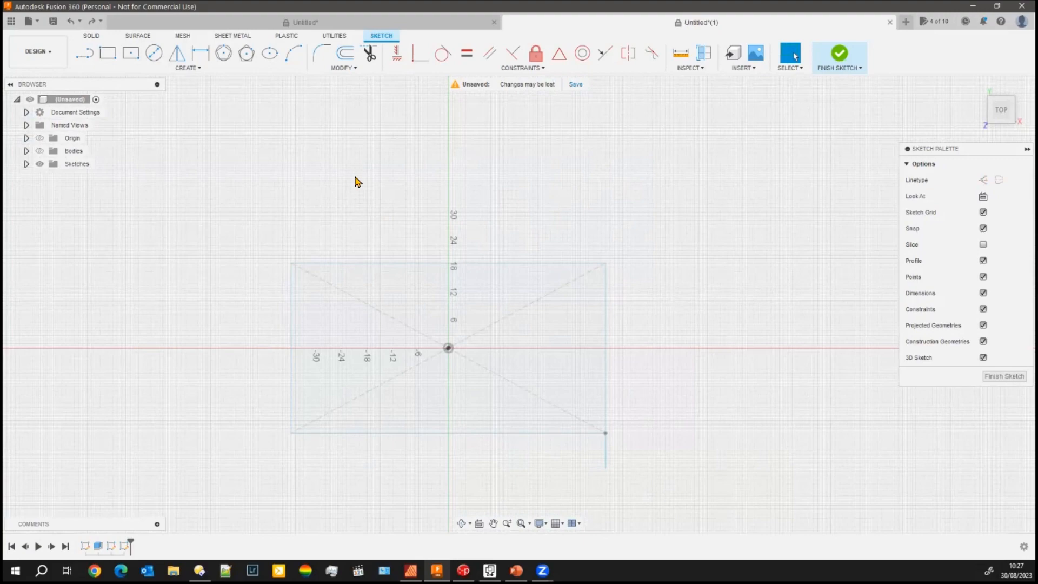
Step: Finish the current sketch without adding geometry
middle_drag(354, 178, 439, 160)
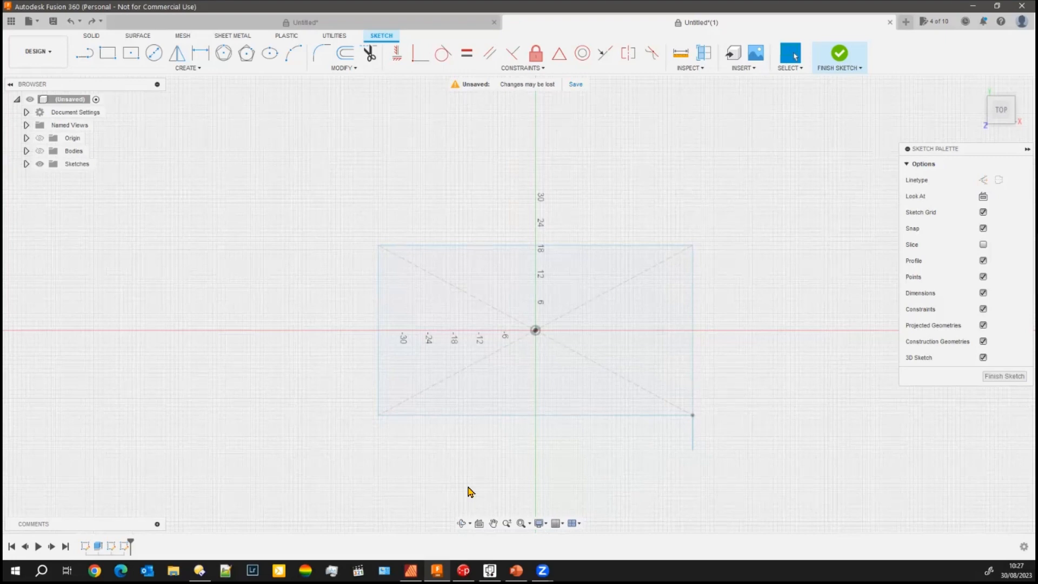
scroll(587, 444, down, 1)
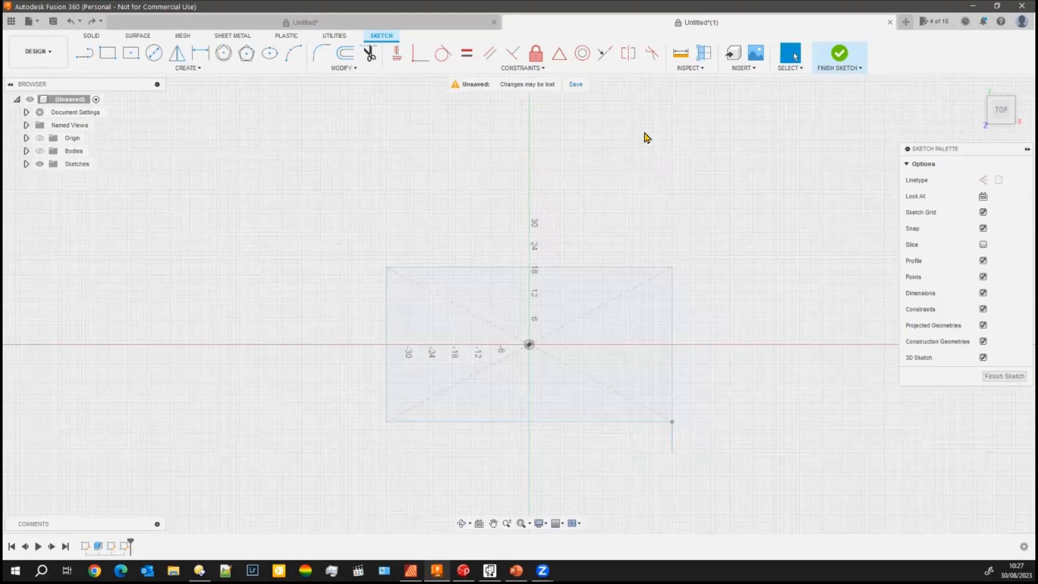
mouse_move(330, 205)
mouse_down()
mouse_move(378, 287)
mouse_move(760, 490)
mouse_up()
click(1004, 375)
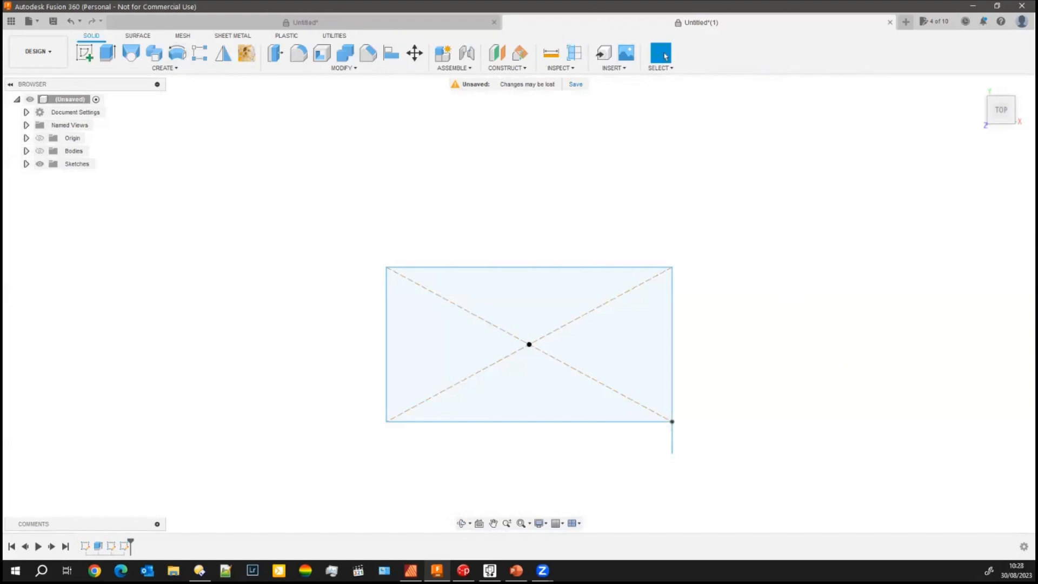
Step: Look at the PowerPoint slide comparing Sweep, Loft and Emboss, and switch back to Fusion 360
click(998, 6)
drag(684, 23, 682, 34)
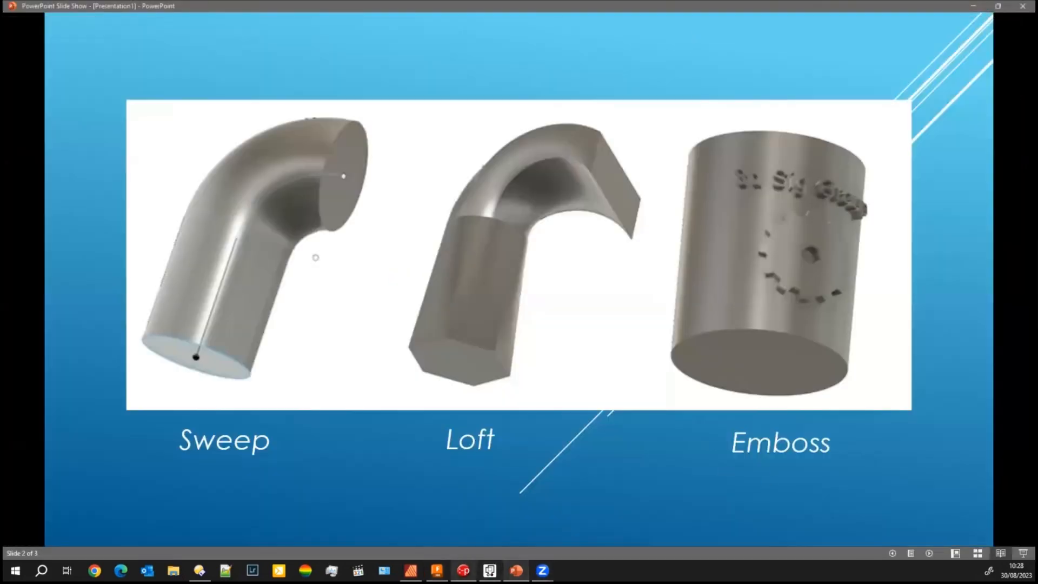
click(437, 570)
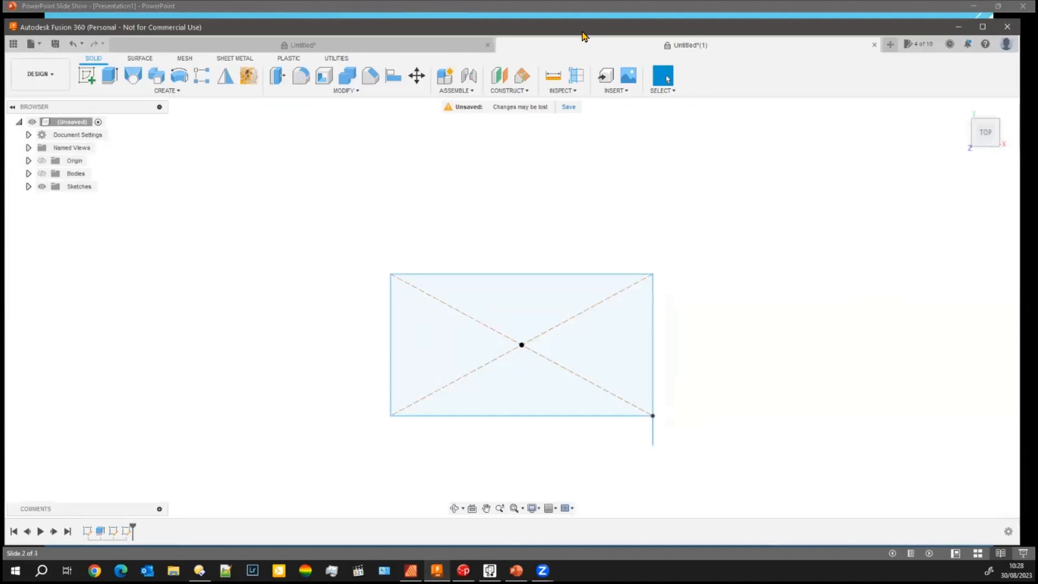
drag(581, 28, 584, 48)
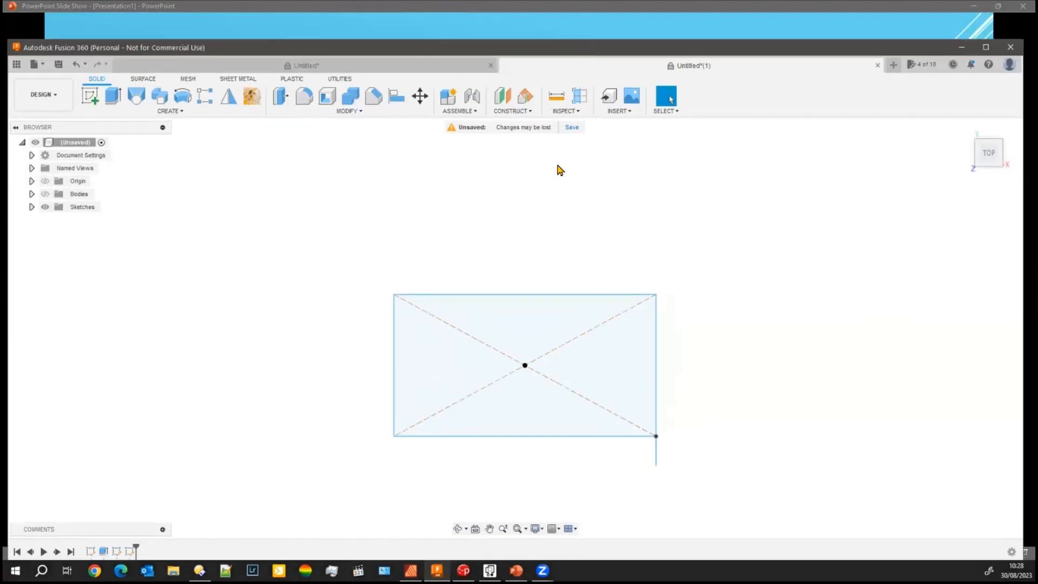
Step: Switch to the first open design containing the circle and the hooked path
click(433, 69)
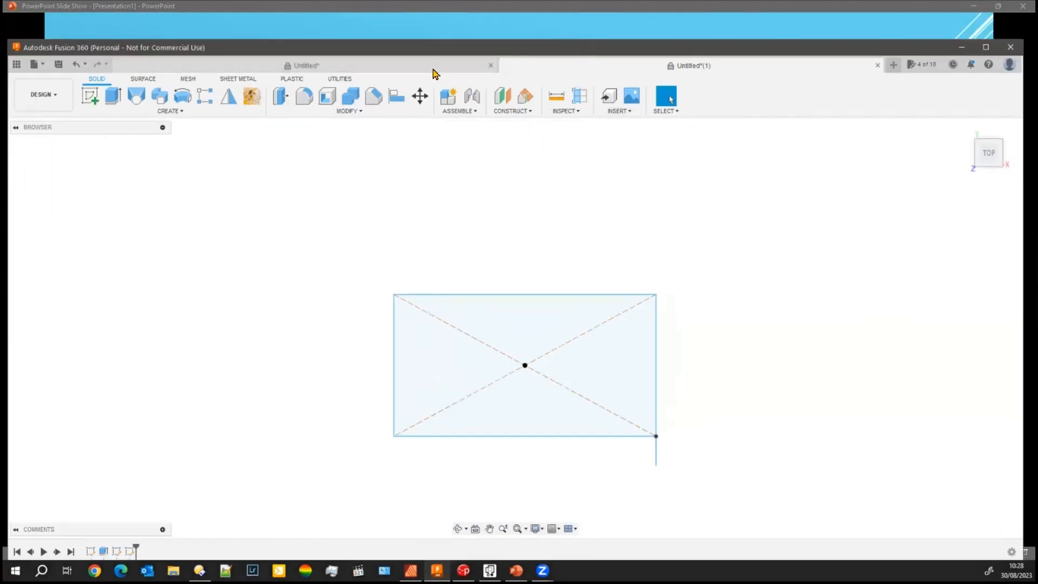
middle_drag(438, 148, 675, 244)
mouse_move(648, 378)
middle_down()
mouse_move(724, 350)
mouse_move(693, 368)
middle_up()
Step: Try sweeping the circle along the connected line-and-arc path as a new body, and undo it
click(480, 378)
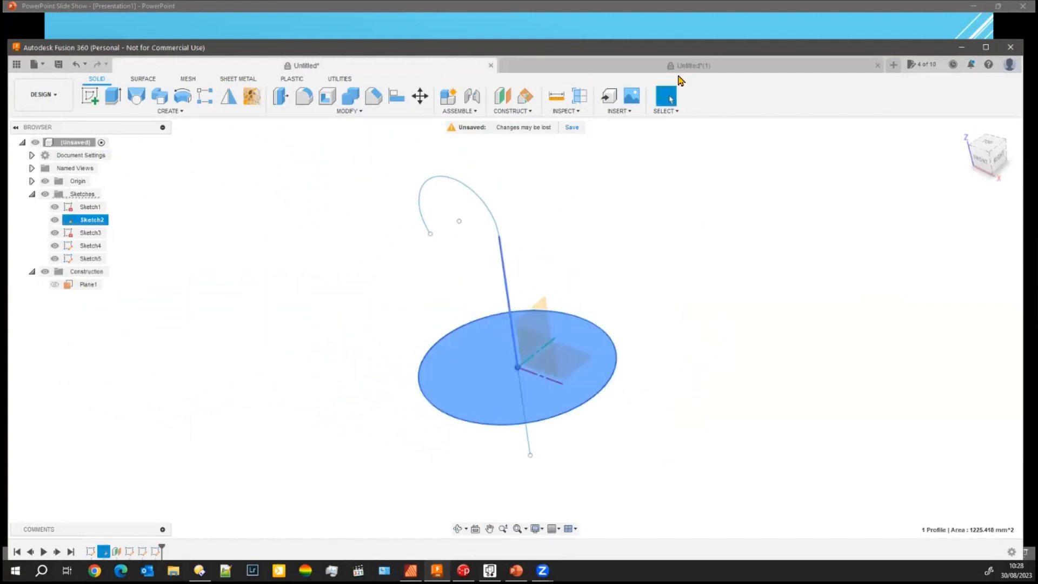
click(986, 47)
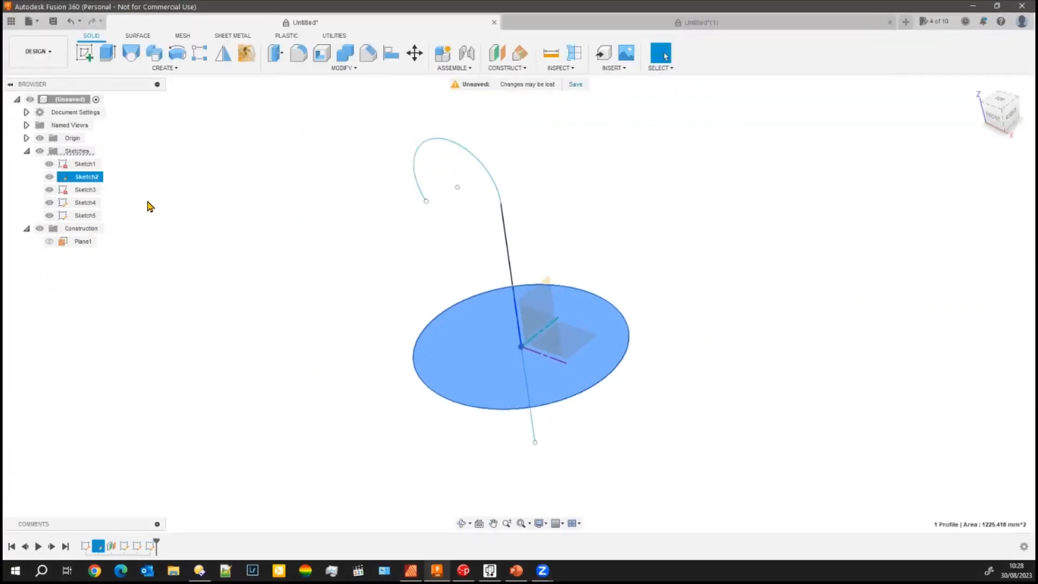
click(154, 52)
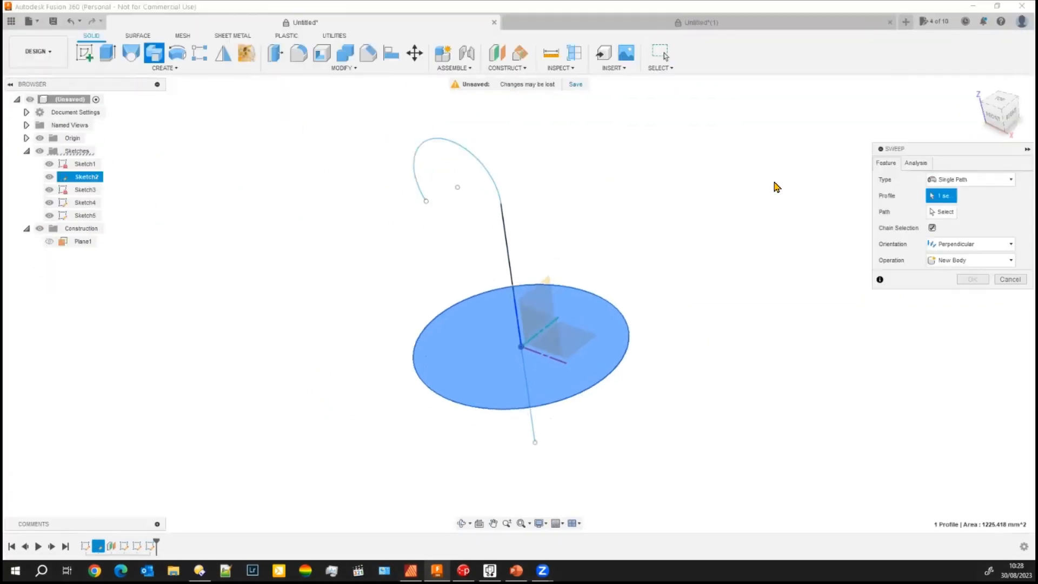
click(506, 236)
key(Return)
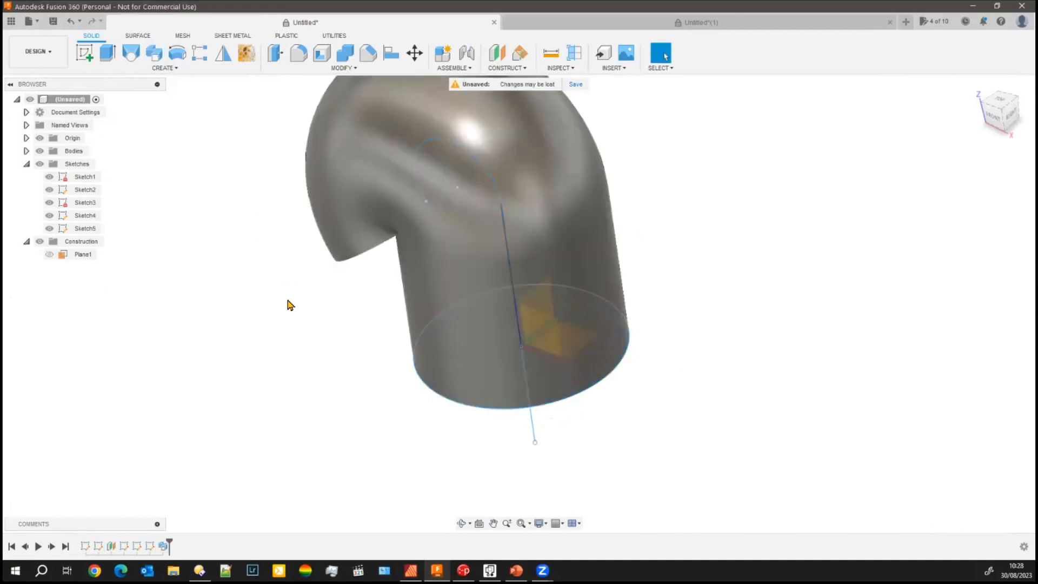
key(ctrl+z)
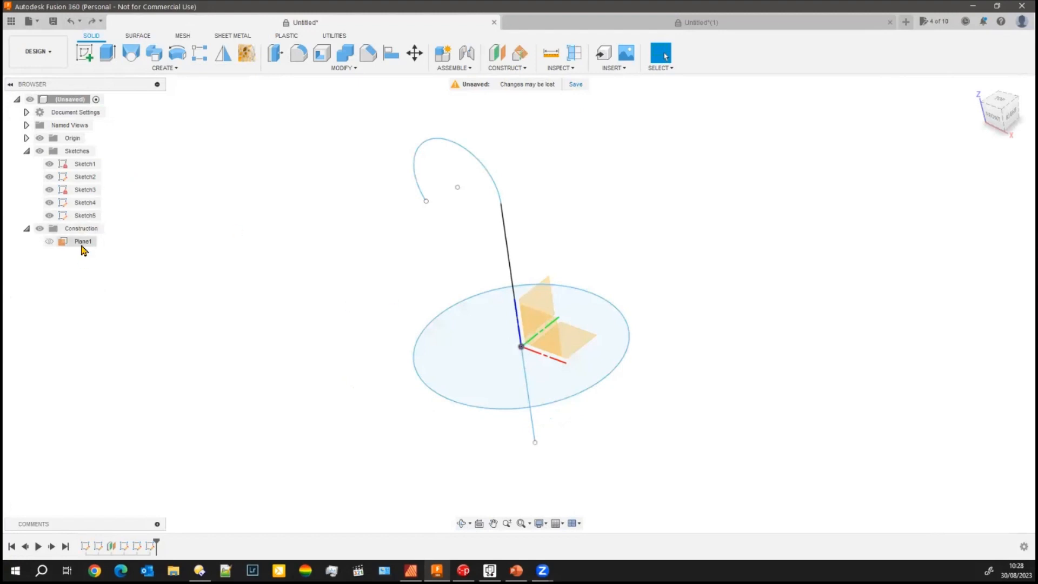
Step: Edit the hooked path's sketch and draw a straight line about 37 mm long, sloping outward and tangent to the arc's upper part
right_click(79, 217)
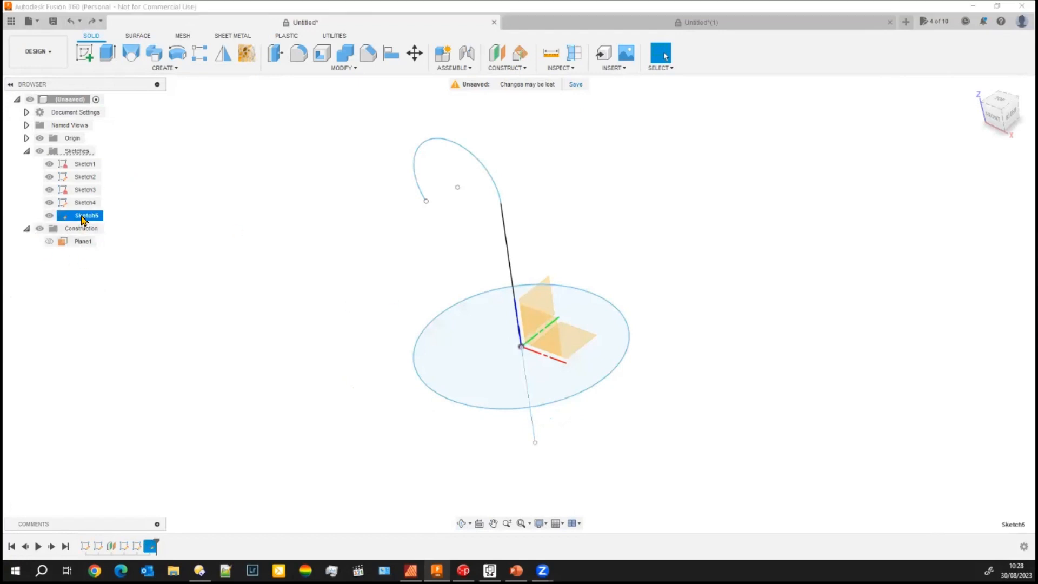
click(115, 253)
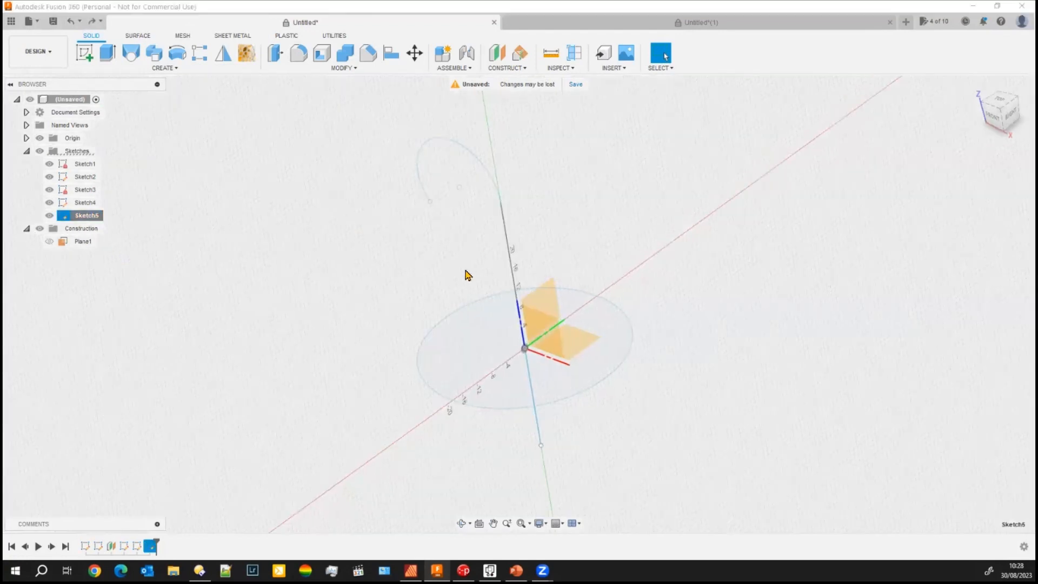
click(79, 208)
right_click(78, 210)
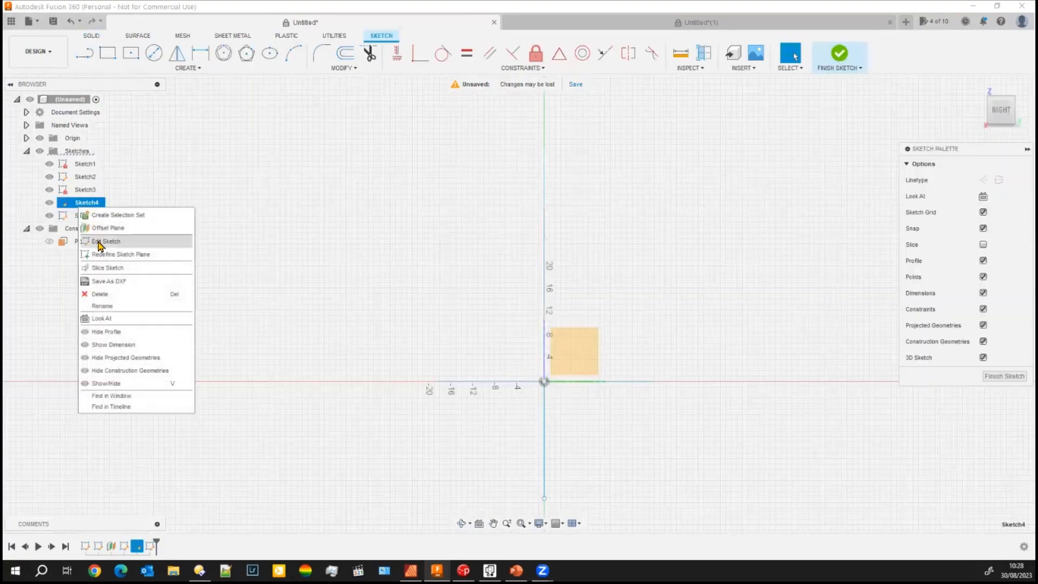
click(102, 241)
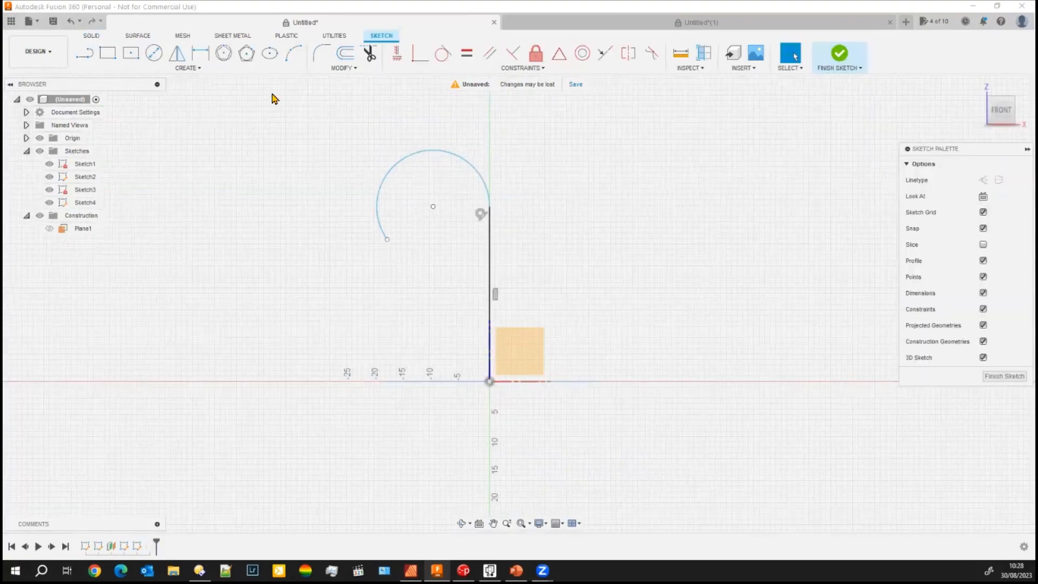
click(83, 54)
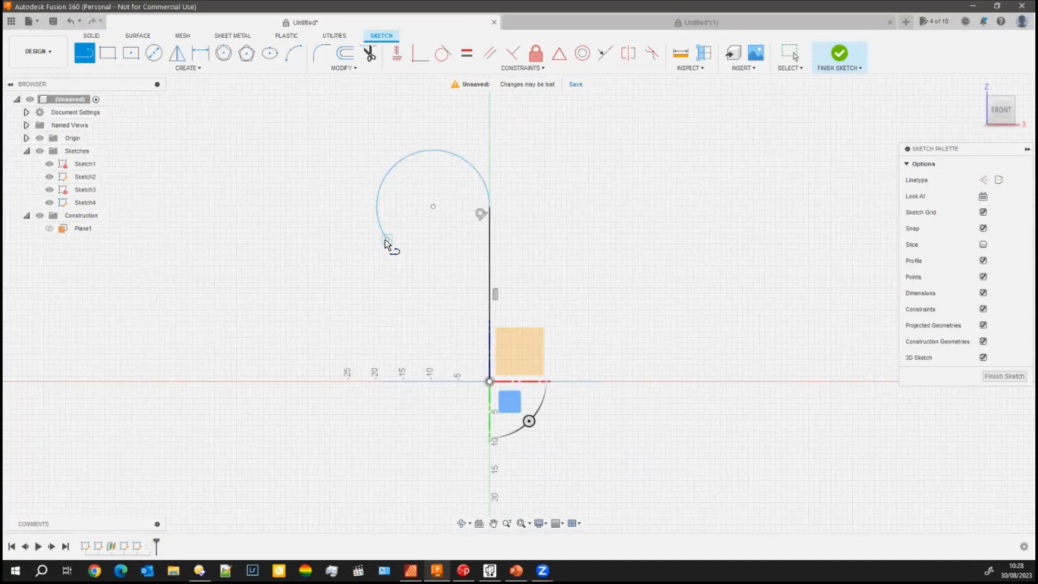
click(415, 153)
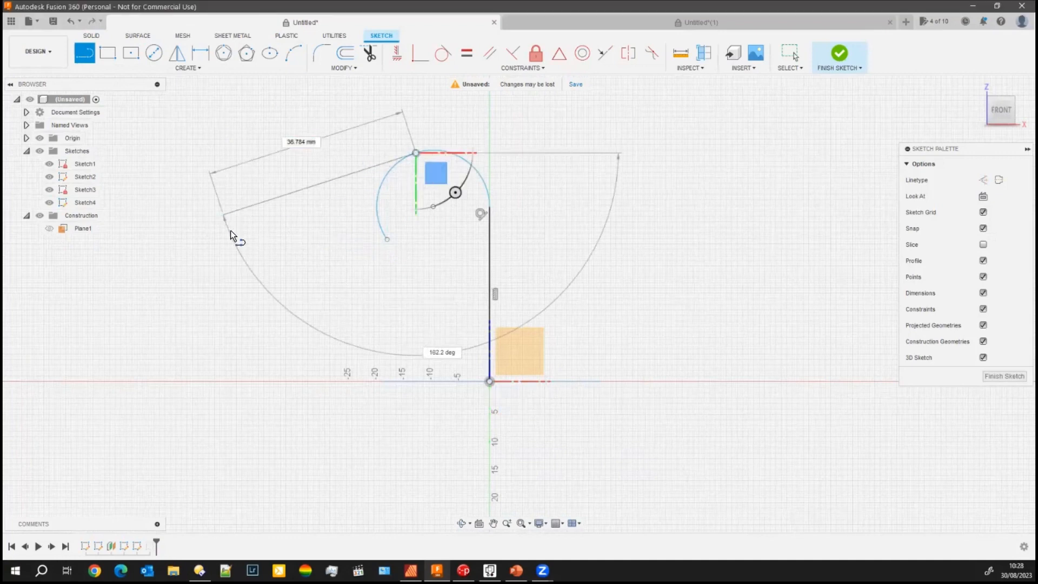
click(230, 231)
key(Escape)
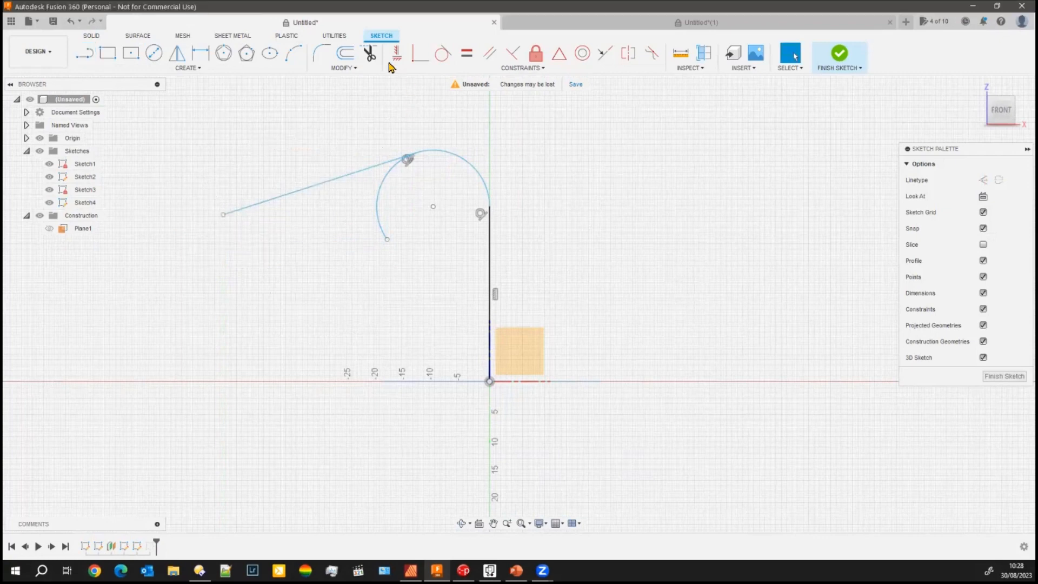
Step: Trim away the arc's free end beyond the tangent line and finish the sketch
key(t)
click(375, 206)
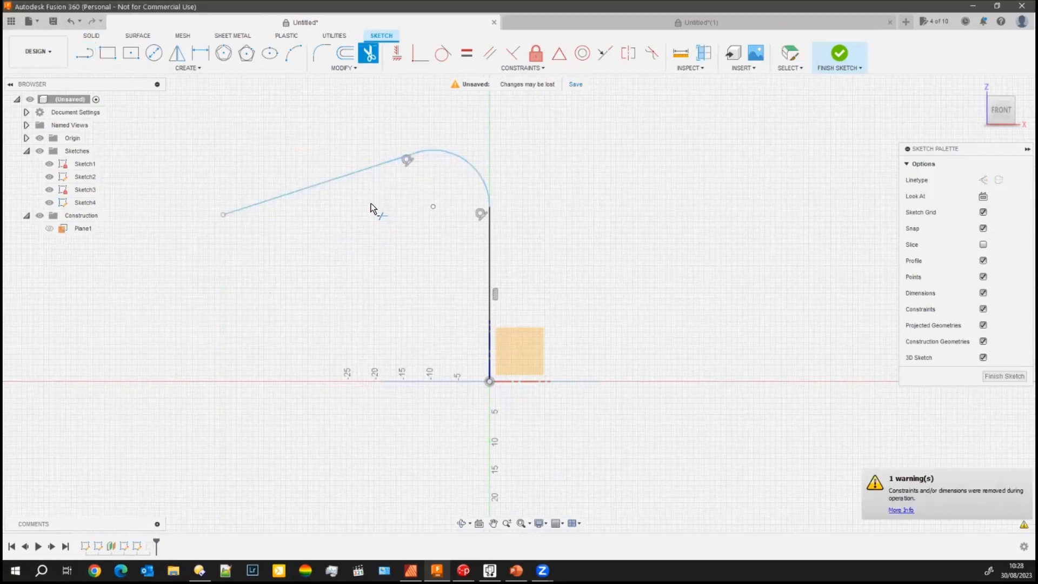
click(1004, 376)
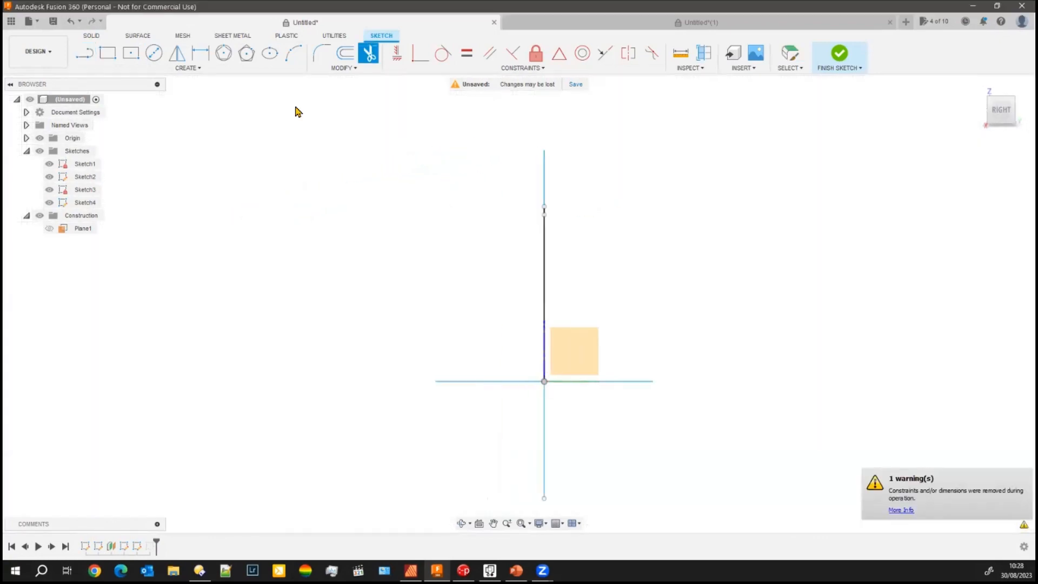
Step: Try sweeping the circle as a new body along the path of vertical line, arc and tangent line, then cancel the sweep
click(154, 53)
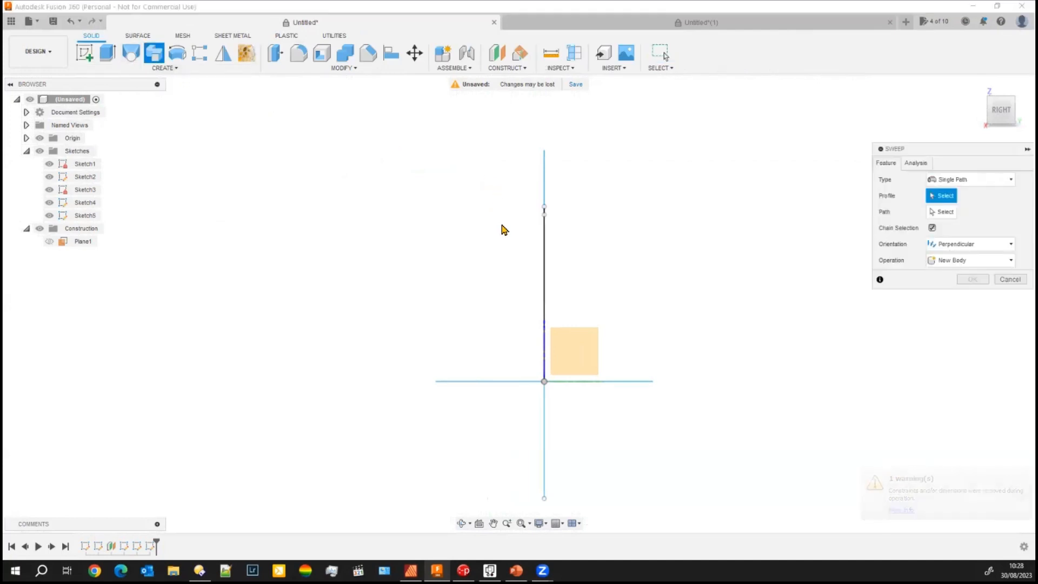
middle_drag(278, 324, 373, 325)
mouse_move(491, 289)
middle_down()
mouse_move(540, 309)
mouse_move(329, 248)
mouse_move(424, 306)
middle_up()
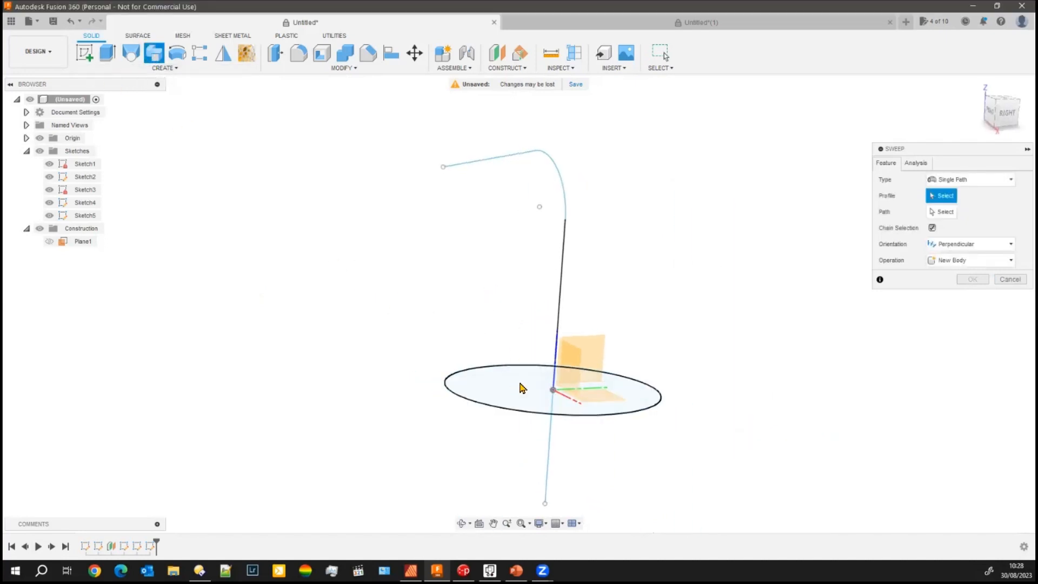
click(520, 386)
click(943, 212)
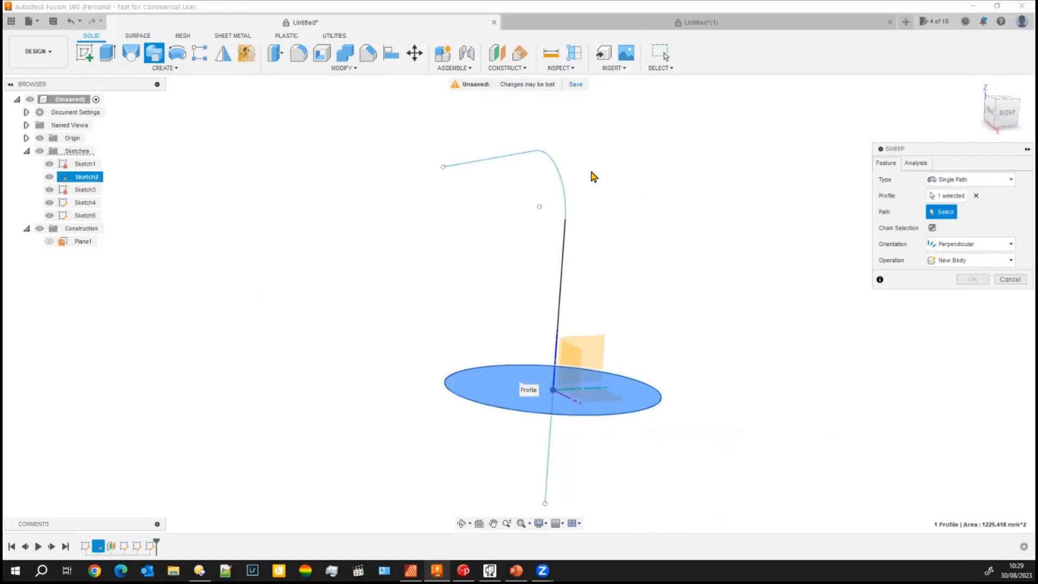
click(562, 195)
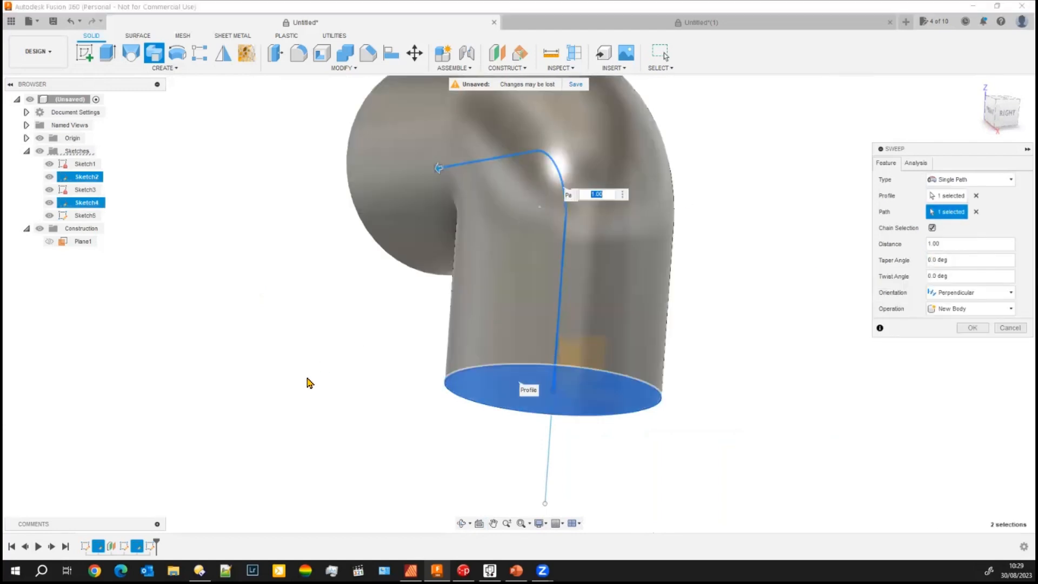
shift+middle_drag(215, 432, 257, 423)
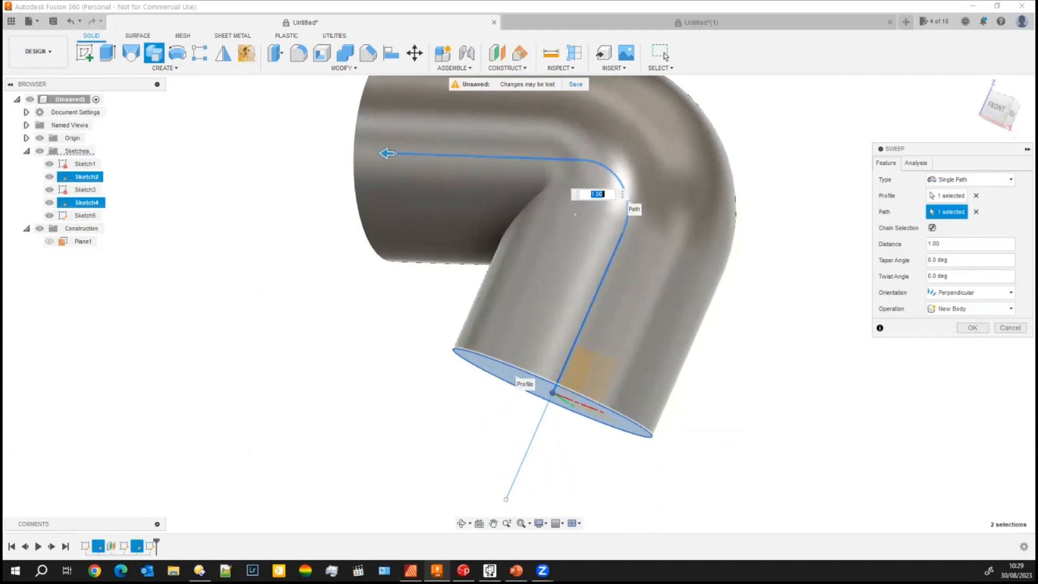
click(1010, 328)
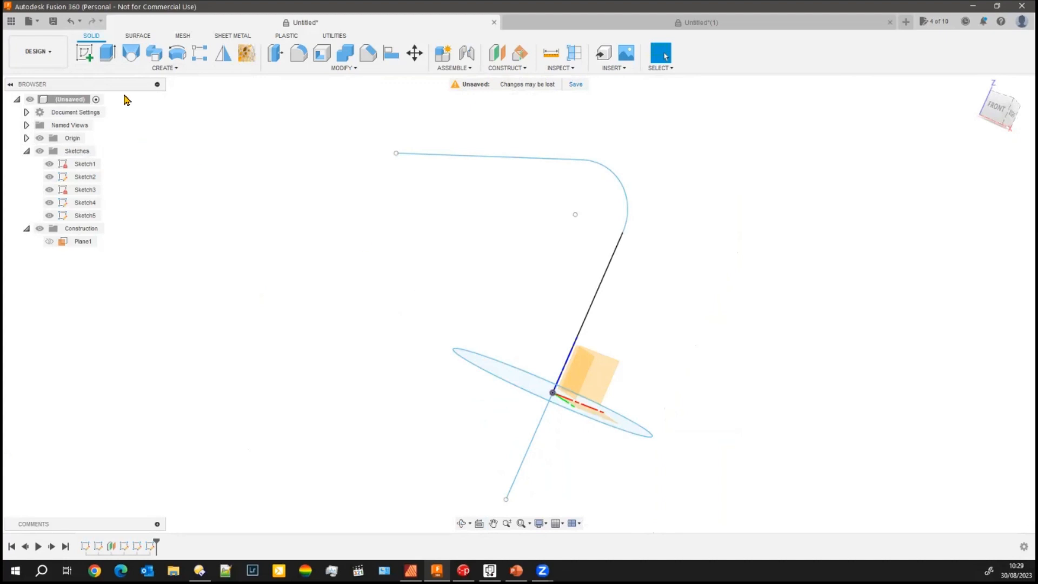
Step: Edit the path sketch, draw a line about 30 mm long from the tangent line's free end back toward the circle, and finish the sketch
right_click(84, 202)
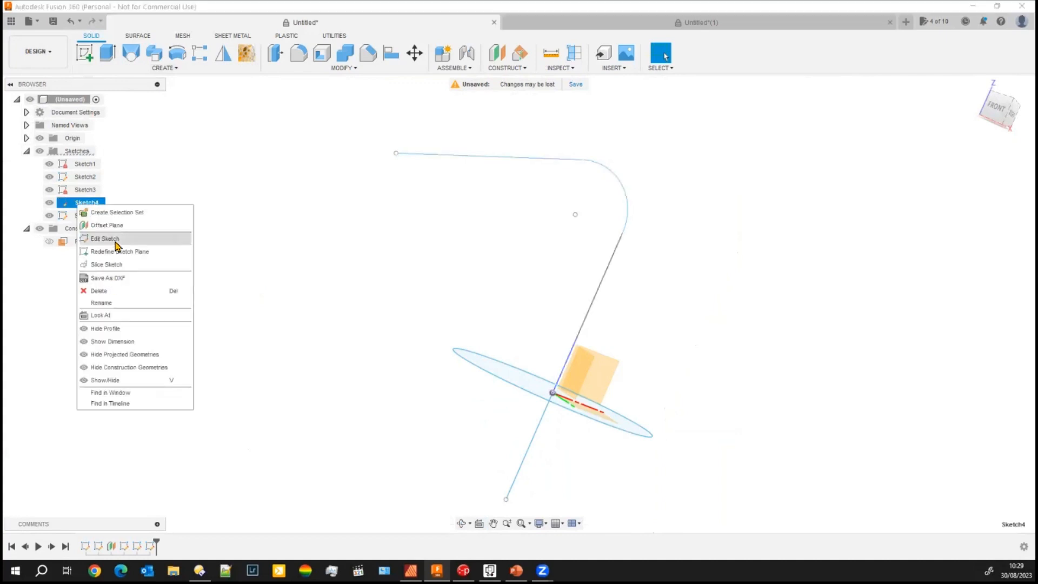
click(115, 242)
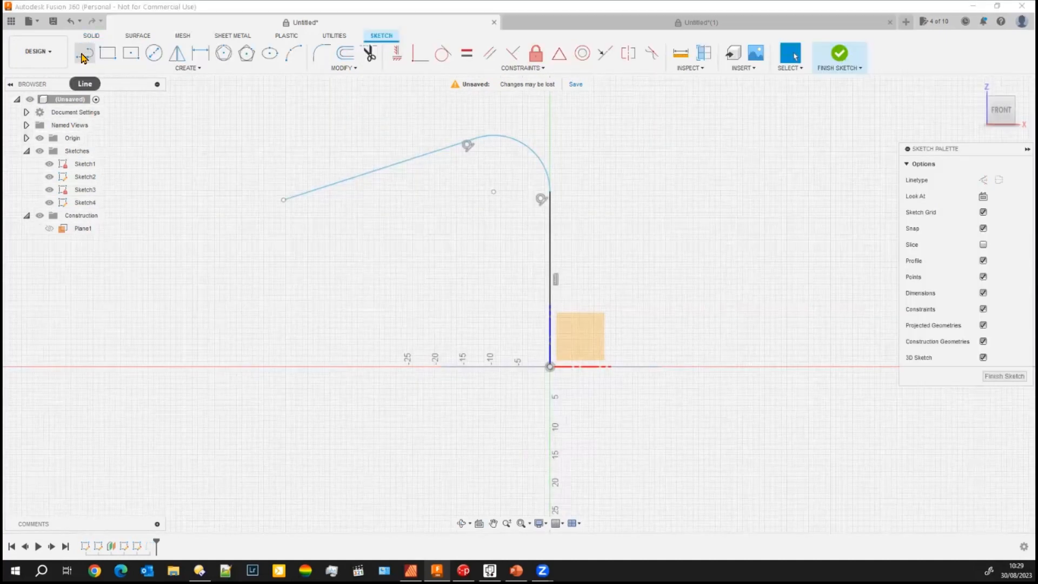
click(83, 53)
click(285, 201)
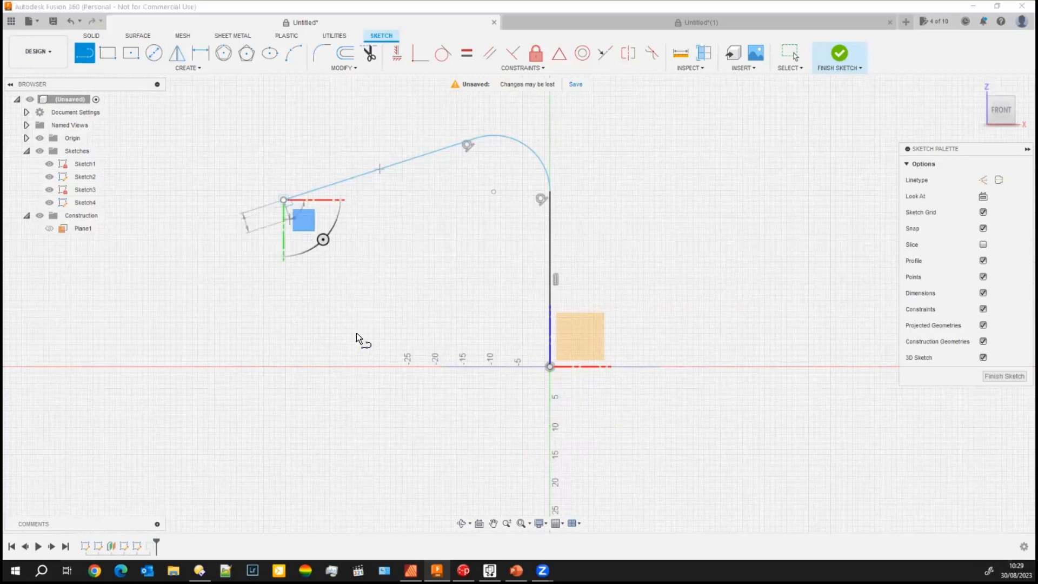
click(389, 327)
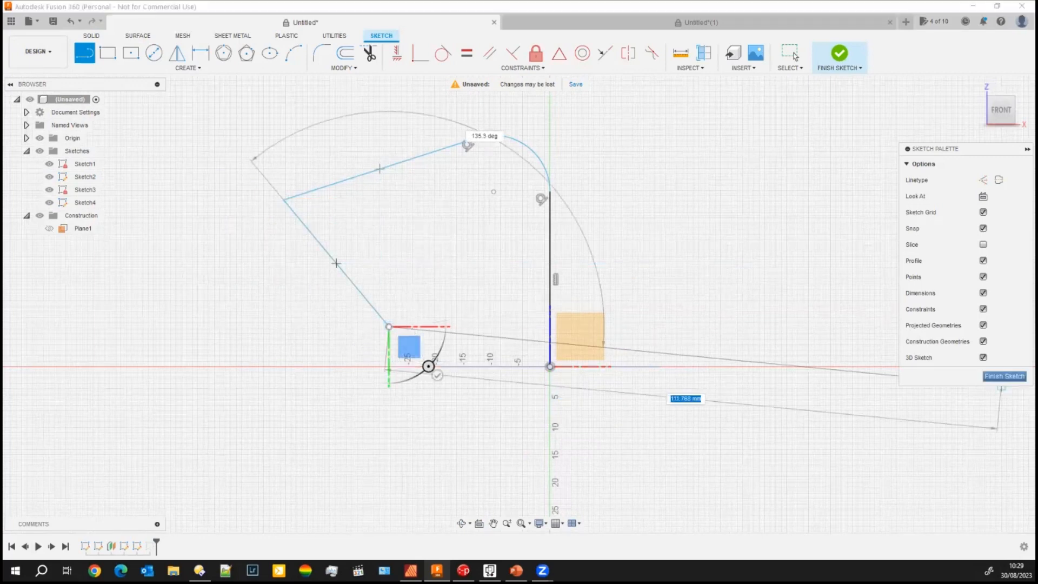
click(1004, 376)
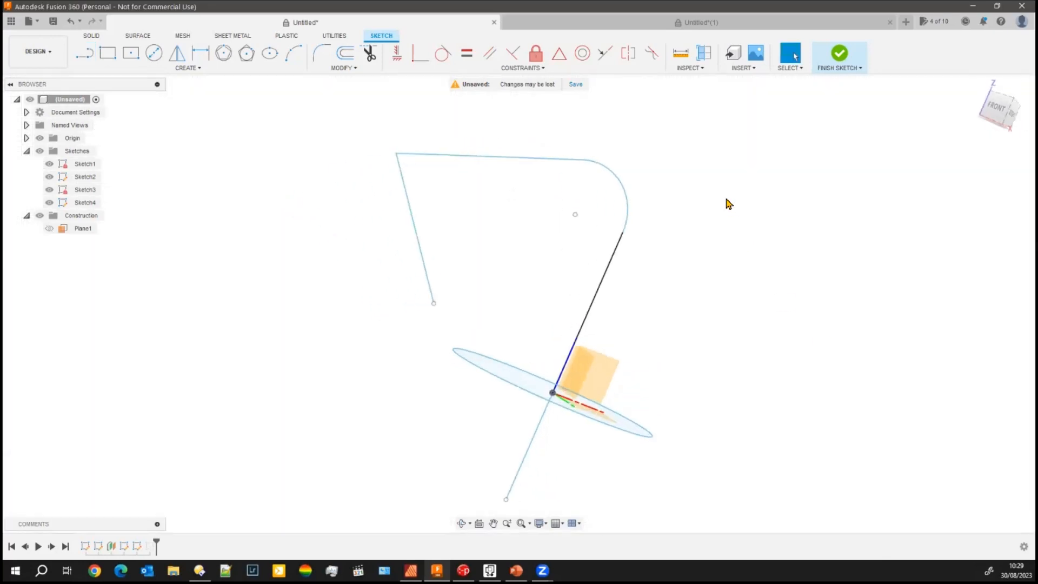
Step: Try sweeping the circle as a new body along the extended path with the sharp corner, then cancel the sweep
click(154, 52)
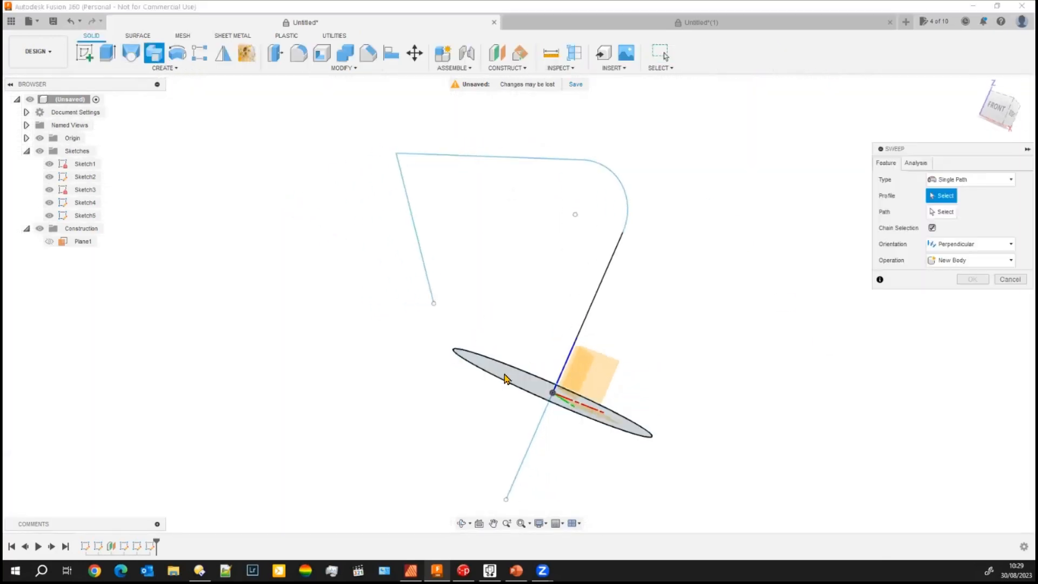
click(942, 212)
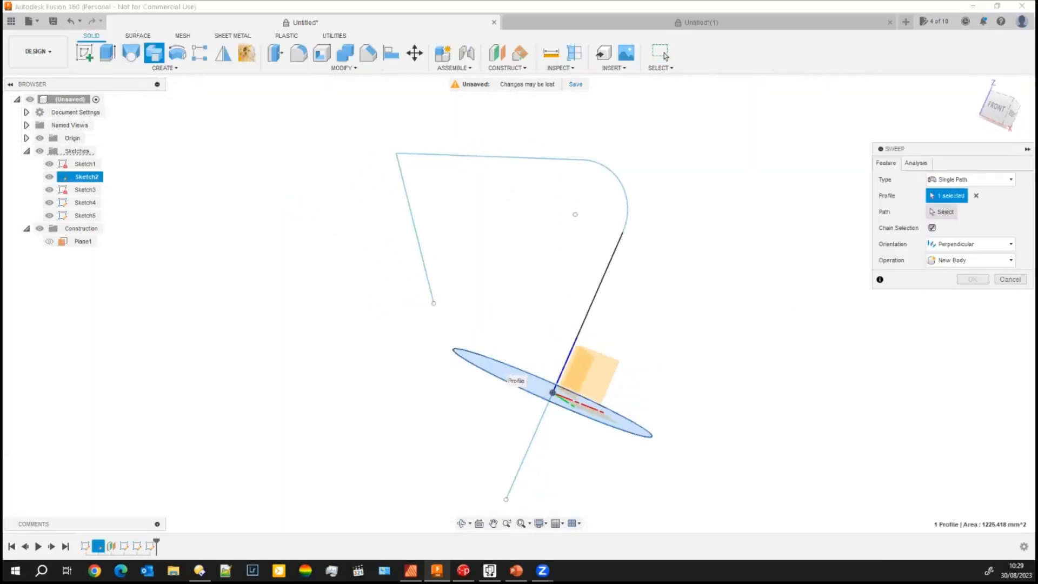
click(619, 187)
click(619, 193)
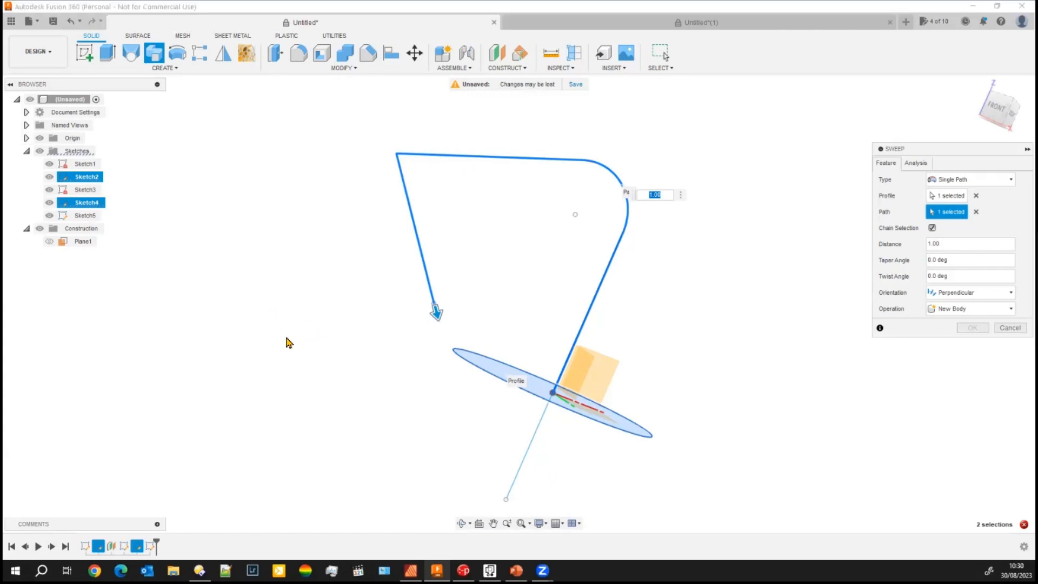
shift+middle_drag(288, 342, 325, 364)
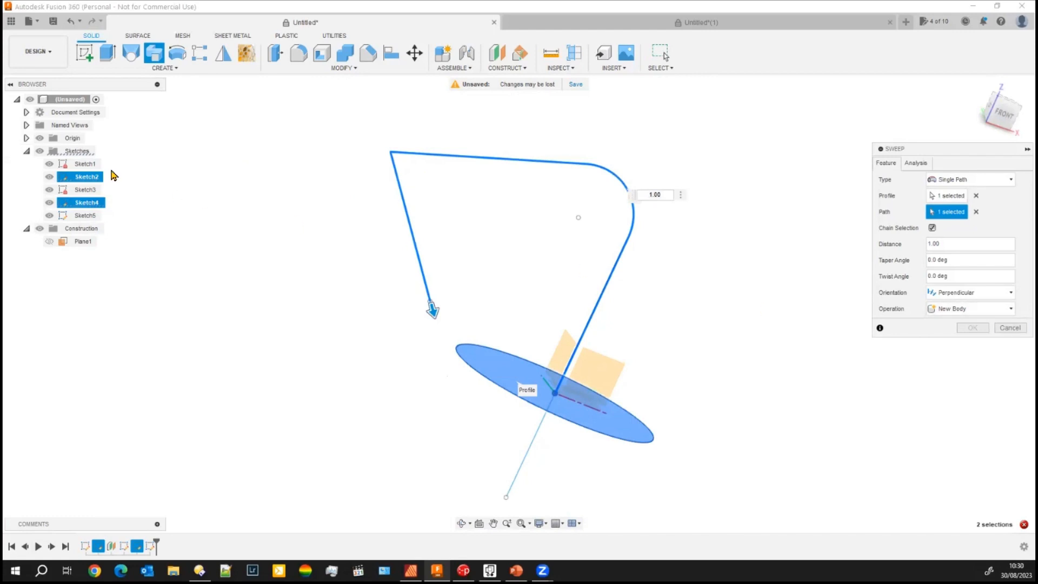
click(1010, 327)
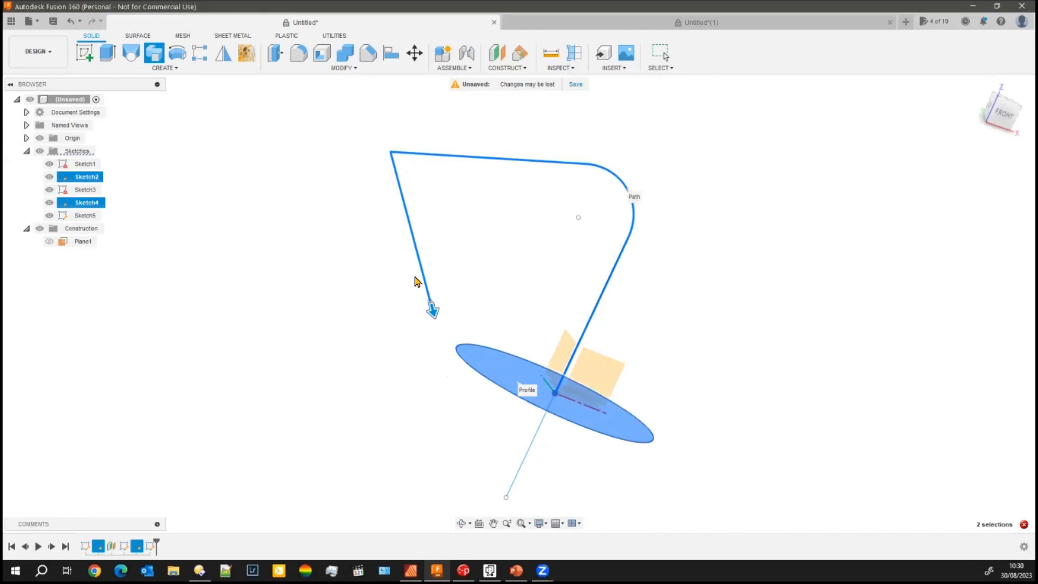
Step: Edit the path sketch and delete all its geometry: both slanted lines, the arc and the vertical line
right_click(83, 205)
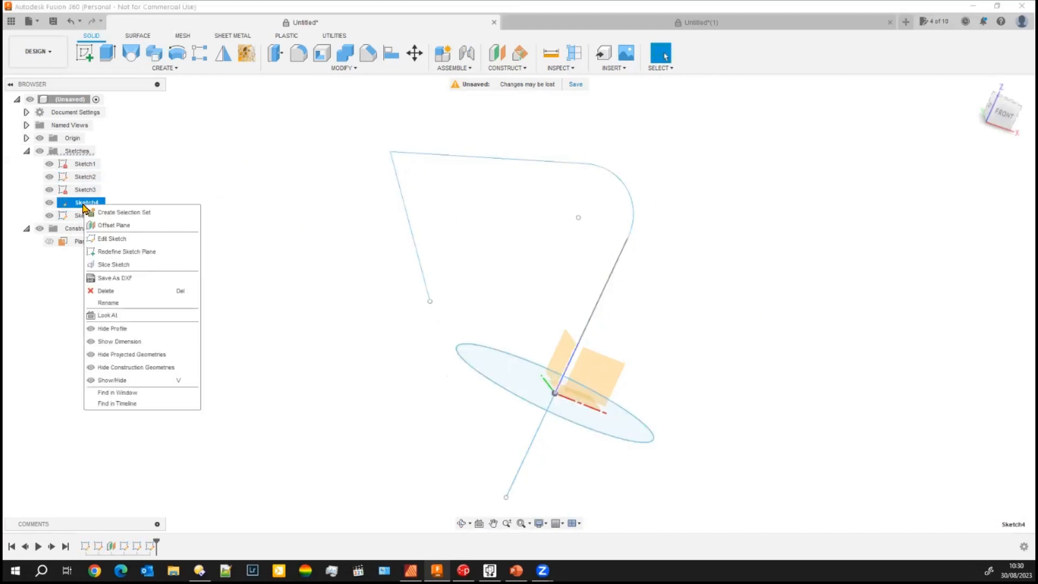
click(112, 239)
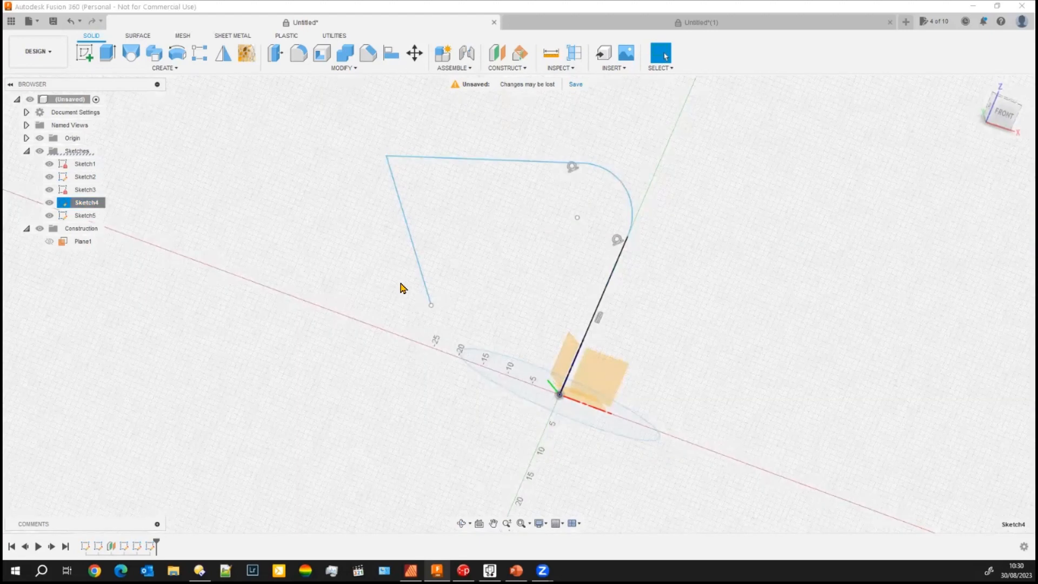
click(401, 284)
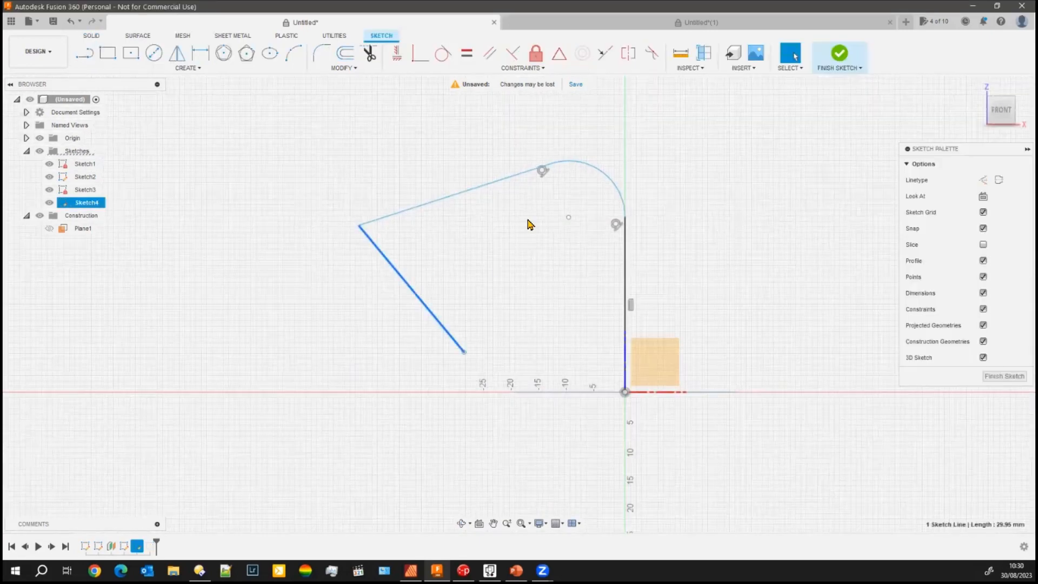
click(459, 196)
key(Delete)
click(409, 288)
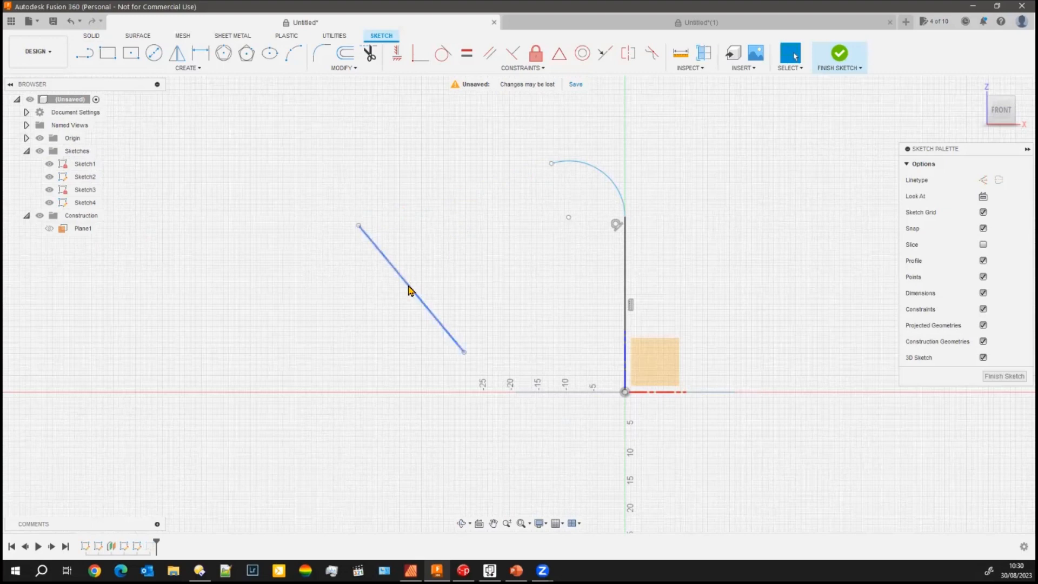
key(Delete)
click(593, 166)
key(Delete)
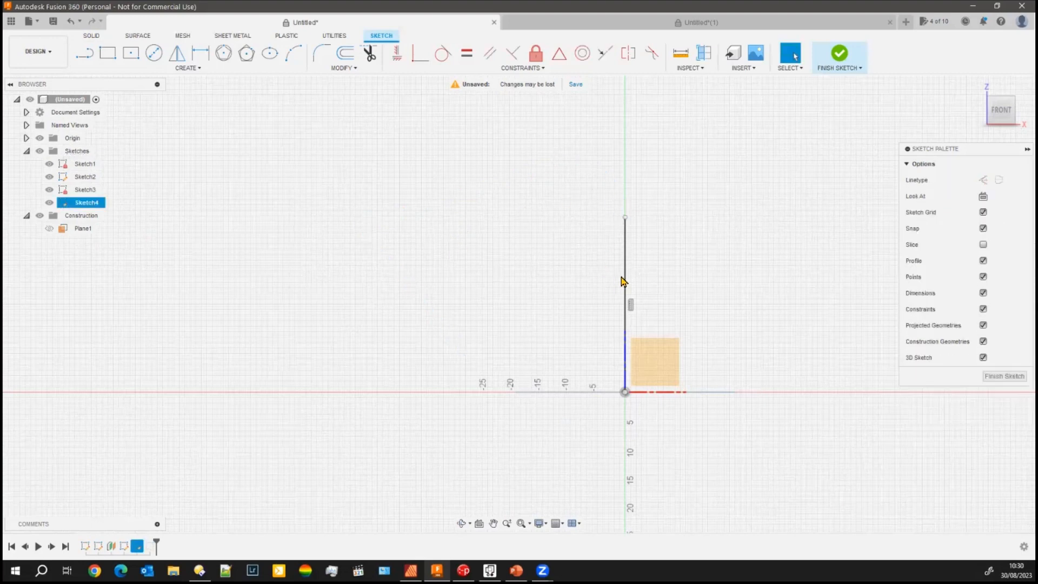
click(623, 282)
key(Delete)
Step: Draw a vertical path line upward from the profile circle's edge, about 20 mm to the left of the origin
click(81, 56)
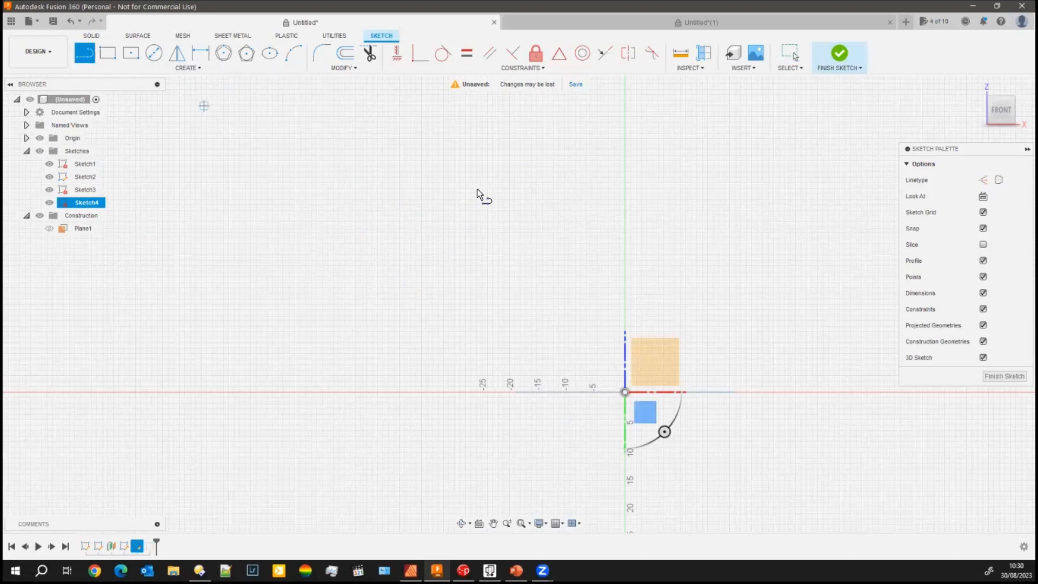
click(517, 392)
click(512, 228)
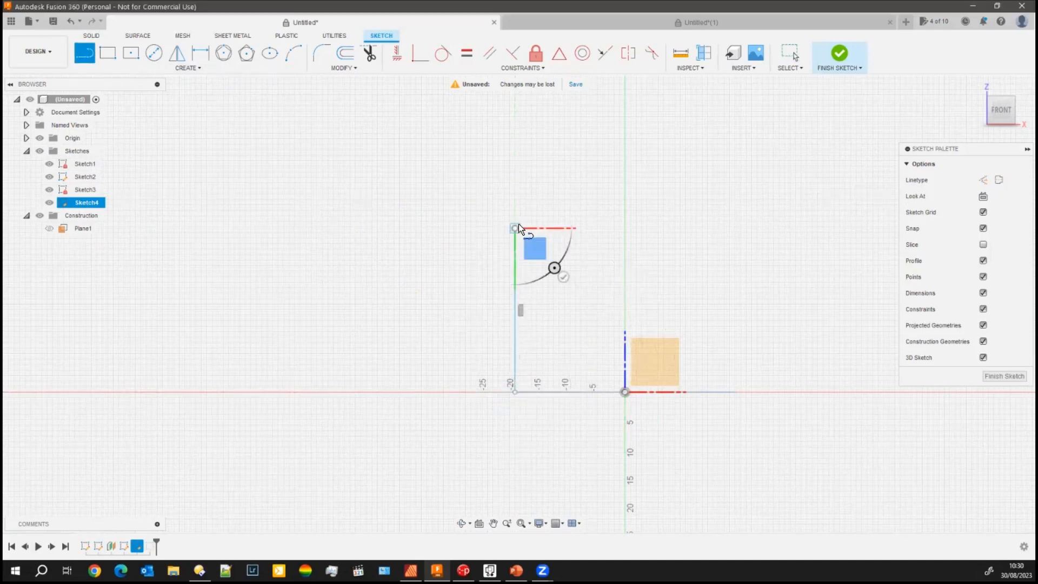
key(Escape)
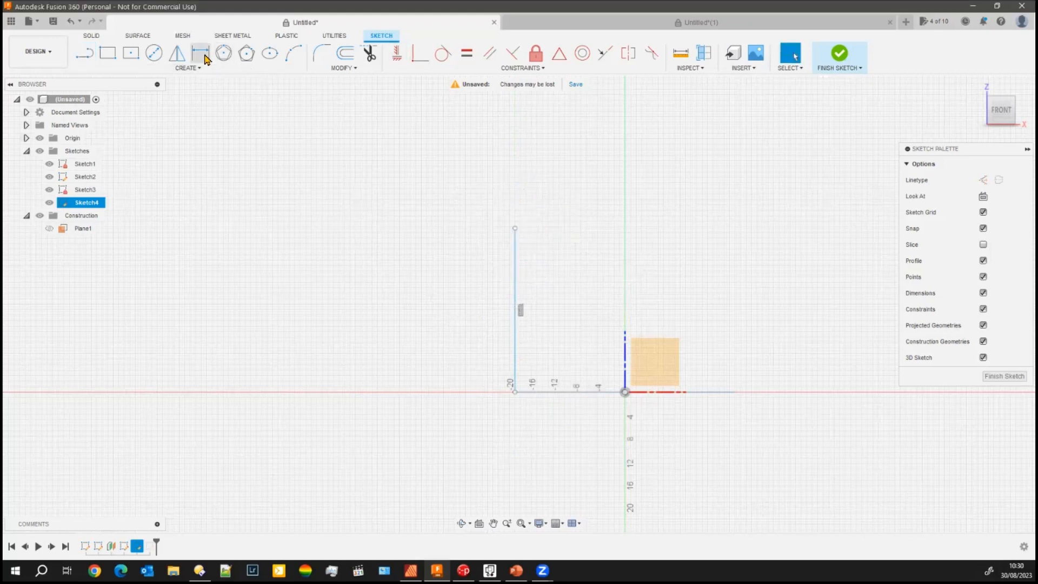
Step: Draw a circle about 27 mm in diameter left of the vertical line, through its upper end, and a slanted line down from the circle's lower-left edge
click(155, 54)
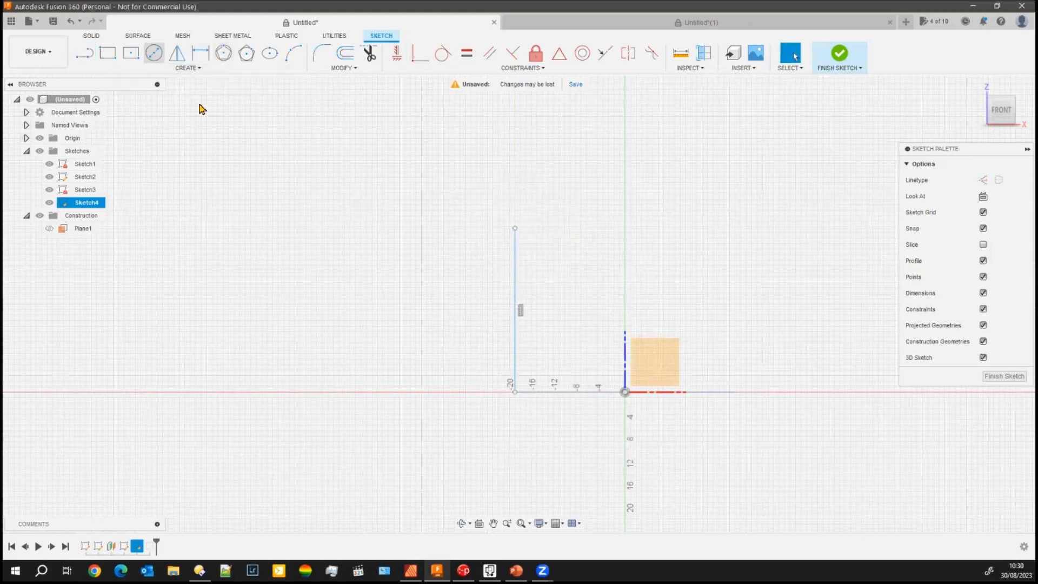
click(441, 231)
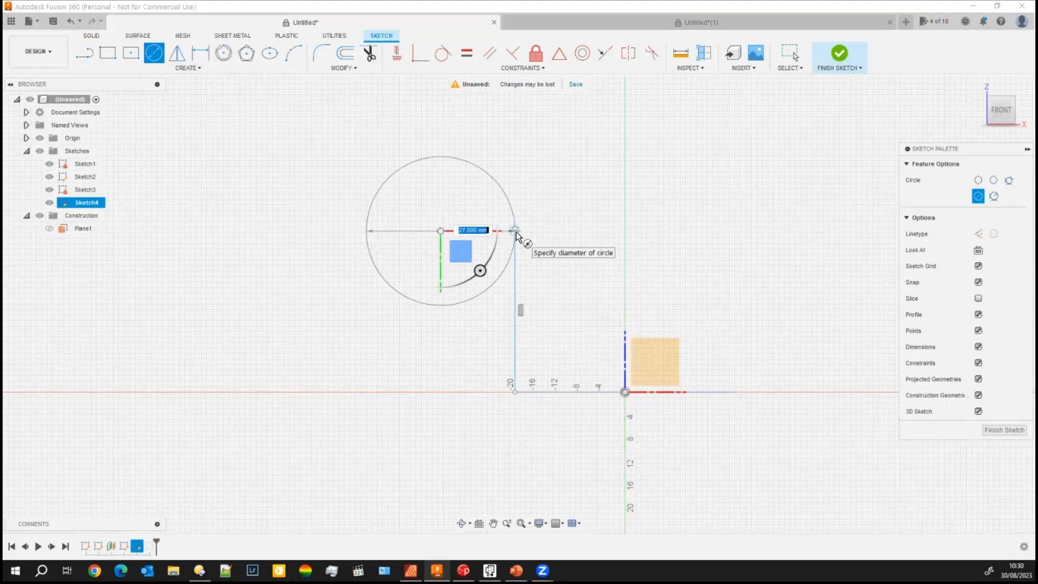
click(514, 231)
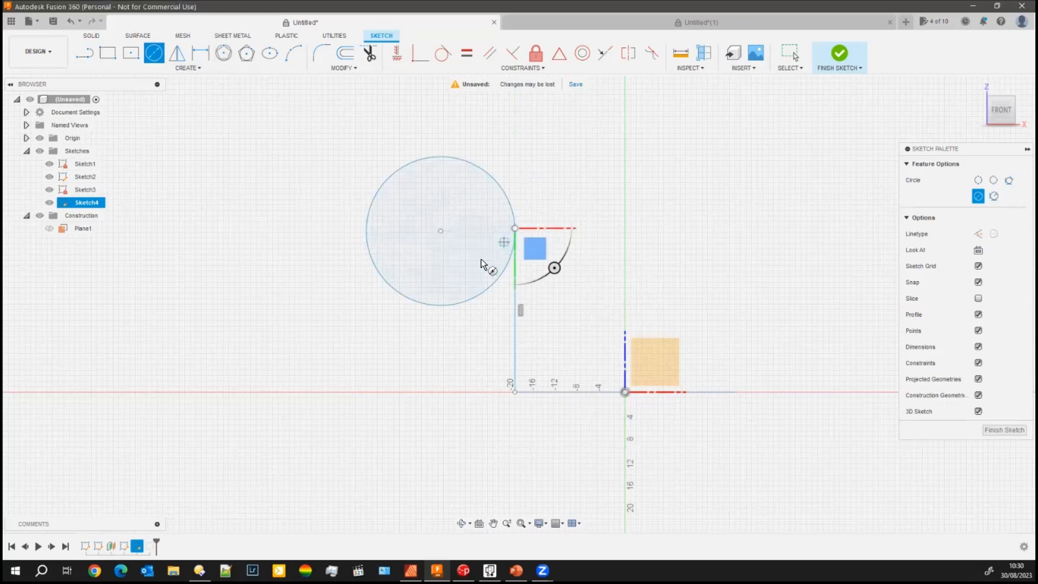
click(84, 52)
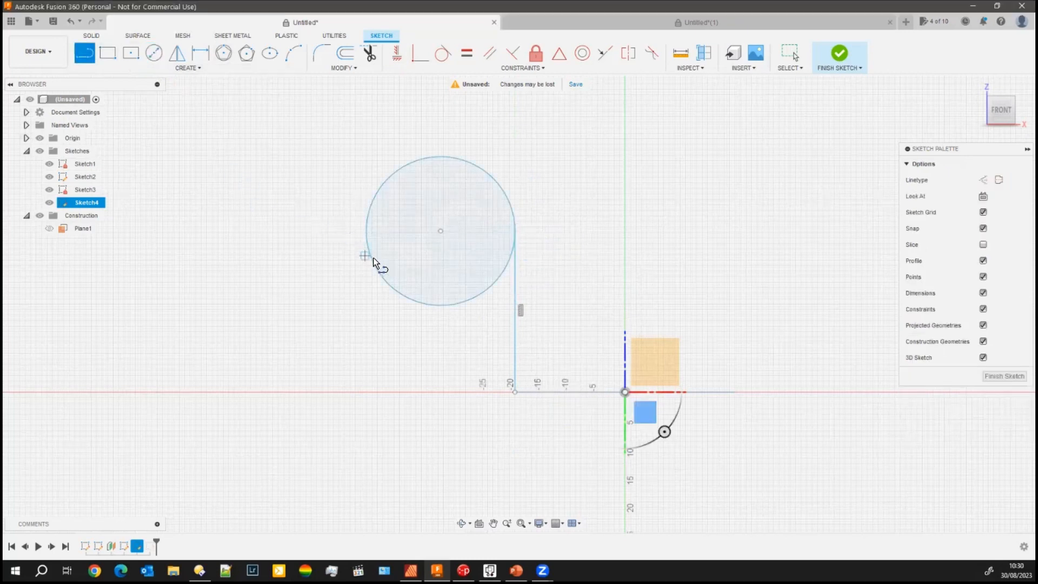
click(377, 272)
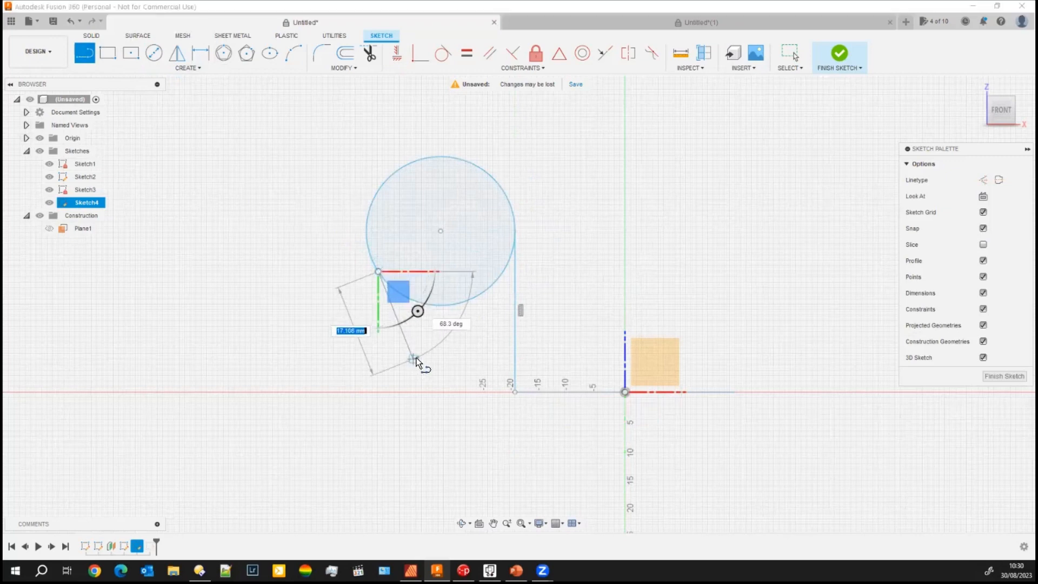
click(443, 359)
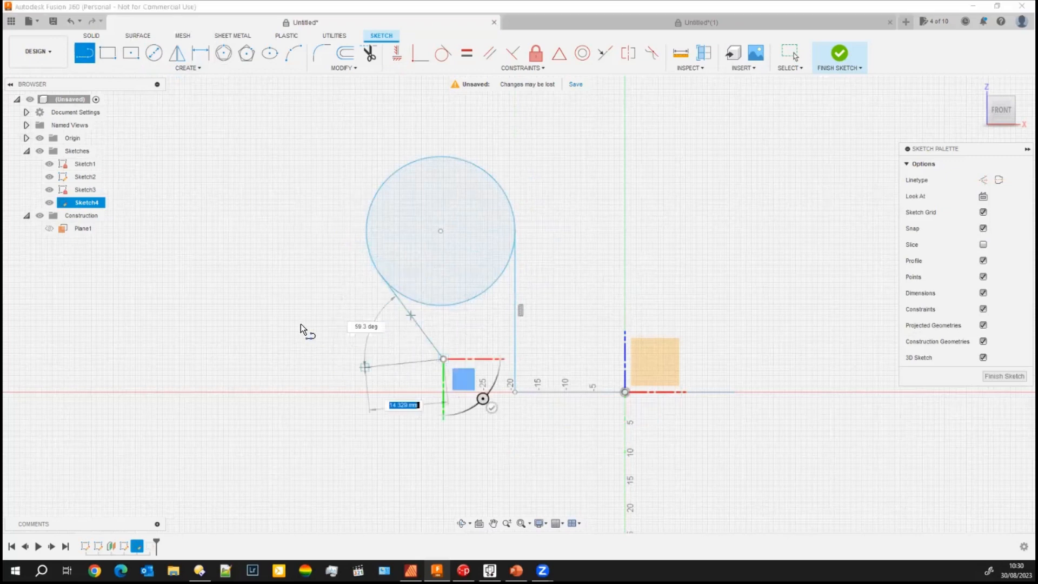
key(Escape)
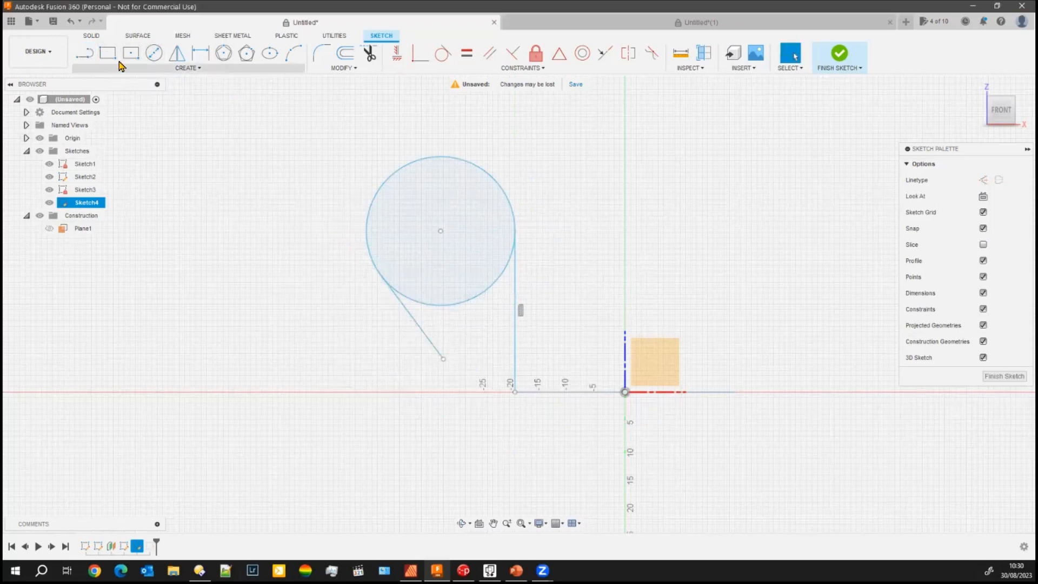
Step: Trim away the lower part of the circle between the slanted and vertical lines, and finish the sketch
click(370, 53)
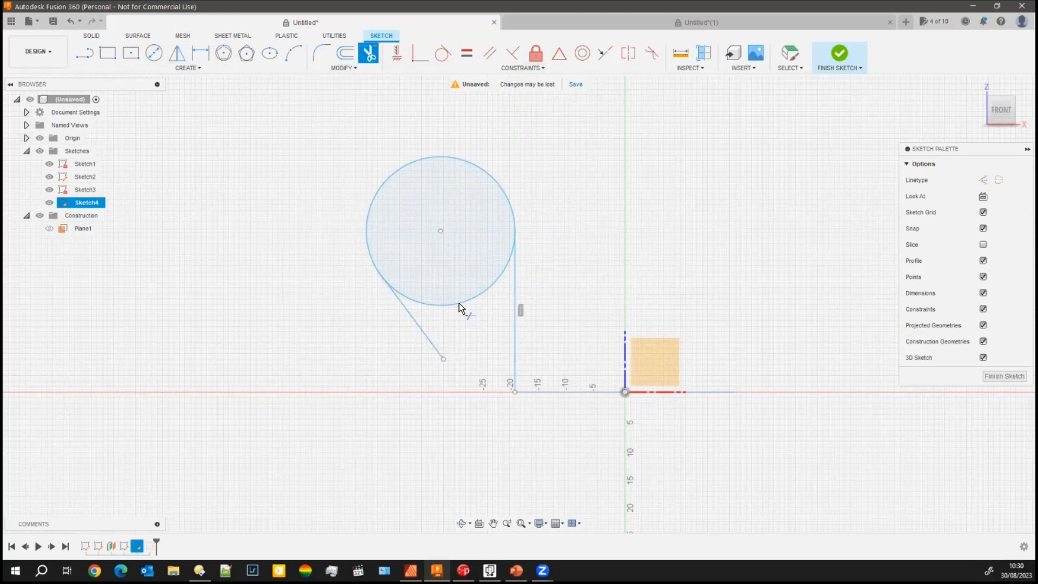
click(459, 304)
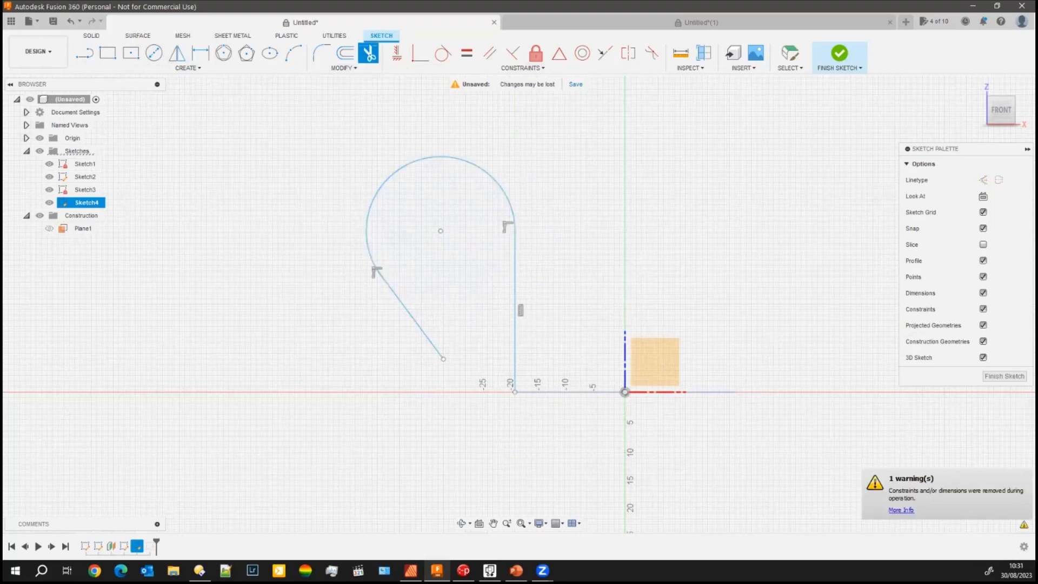
click(1004, 376)
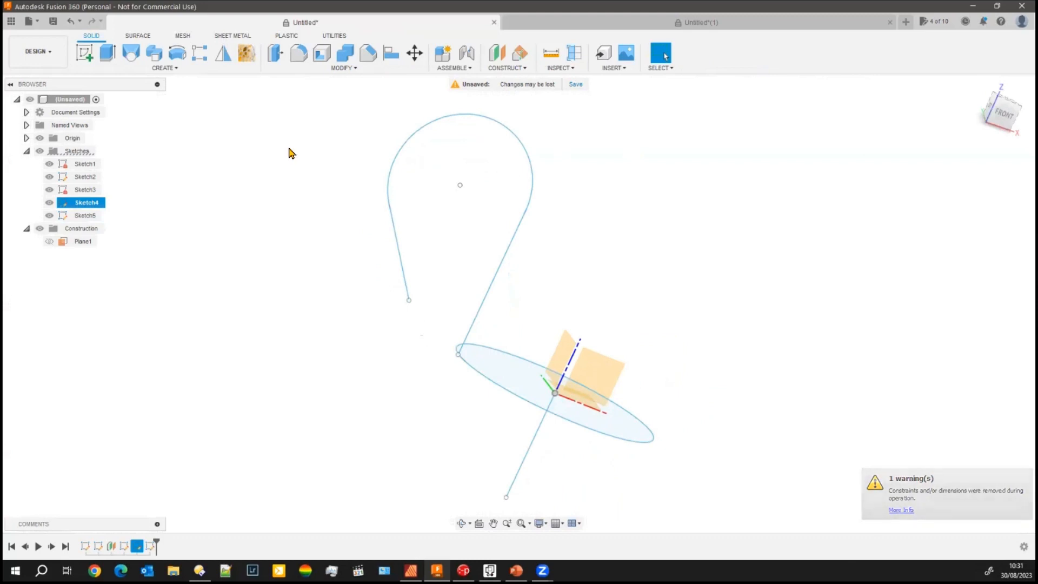
Step: Try sweeping the profile circle as a new body along the path starting at the vertical line, and cancel the sweep
click(154, 59)
click(510, 388)
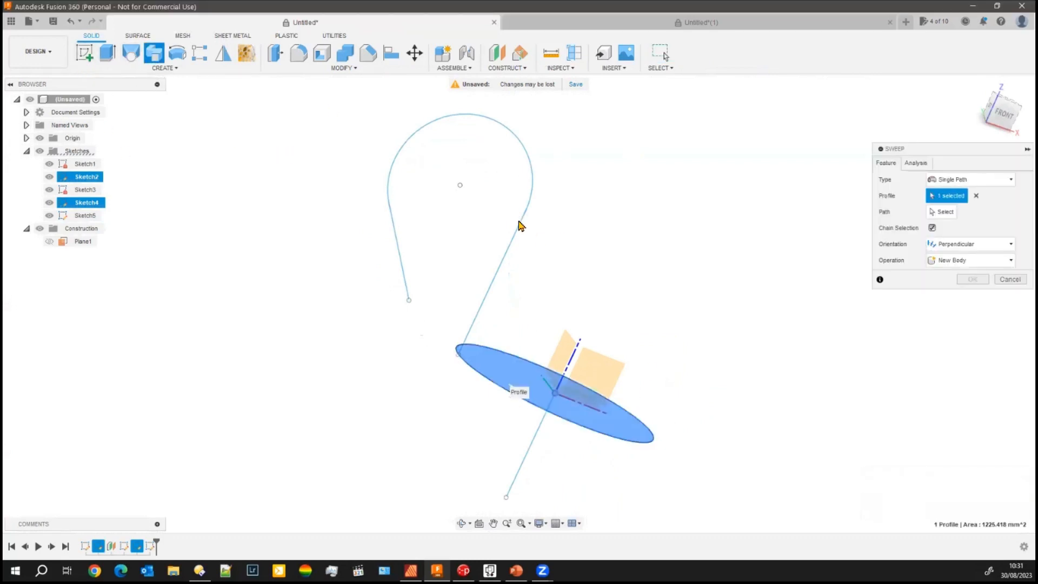
click(942, 212)
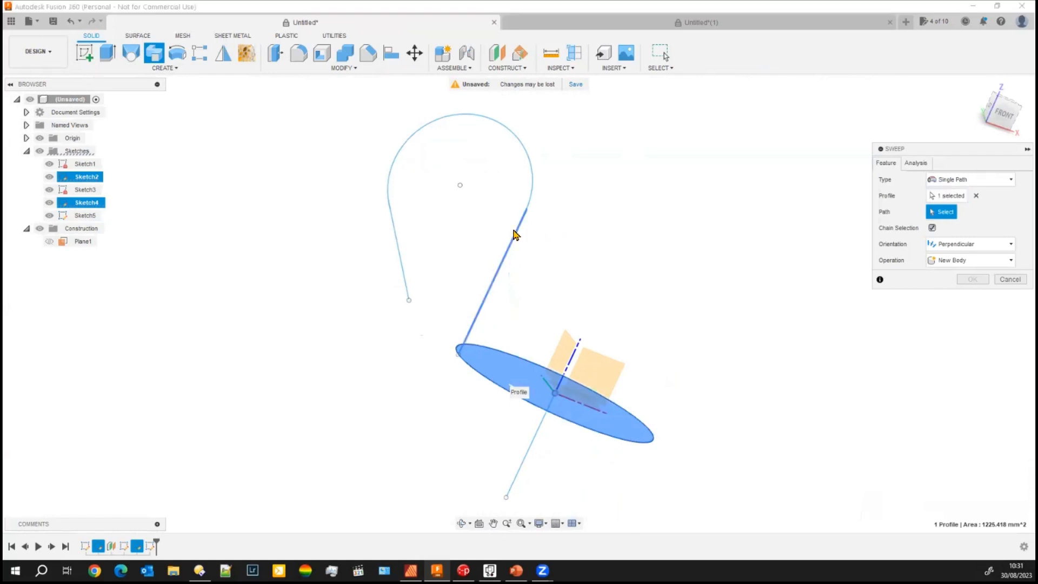
click(519, 237)
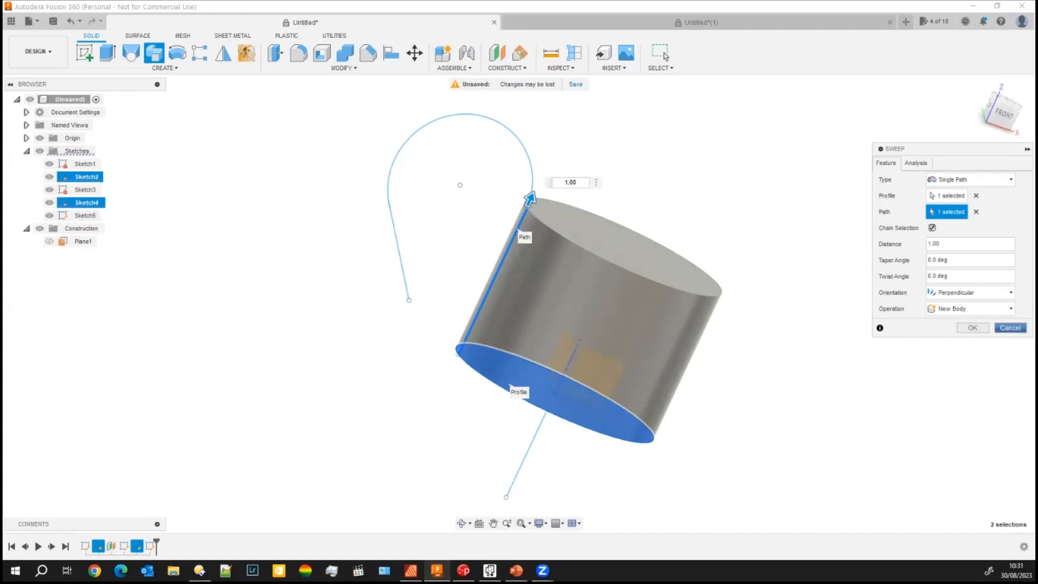
click(665, 56)
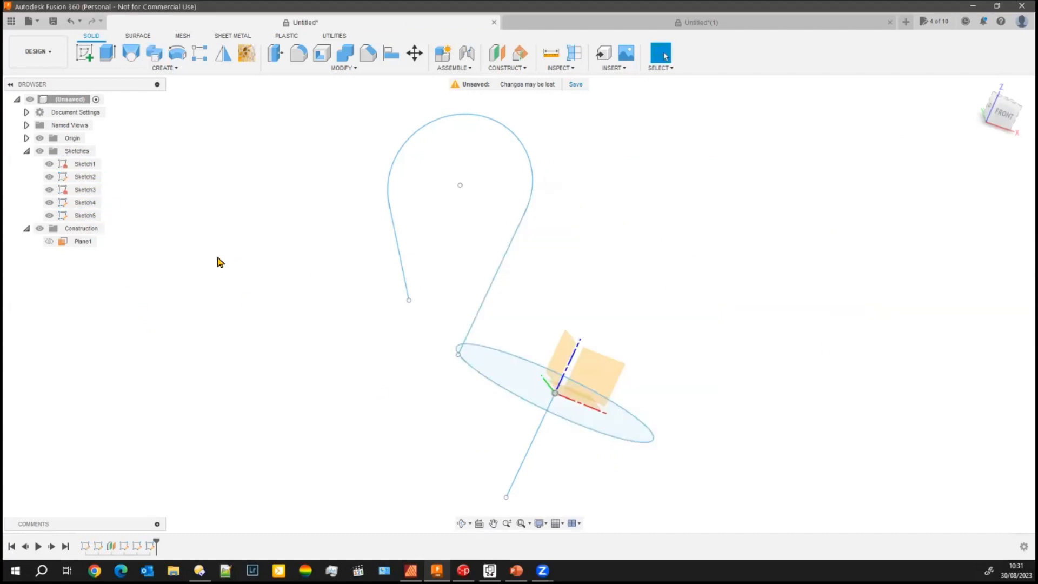
Step: Edit the path sketch and delete the arc between the vertical and slanted lines
click(89, 207)
right_click(89, 207)
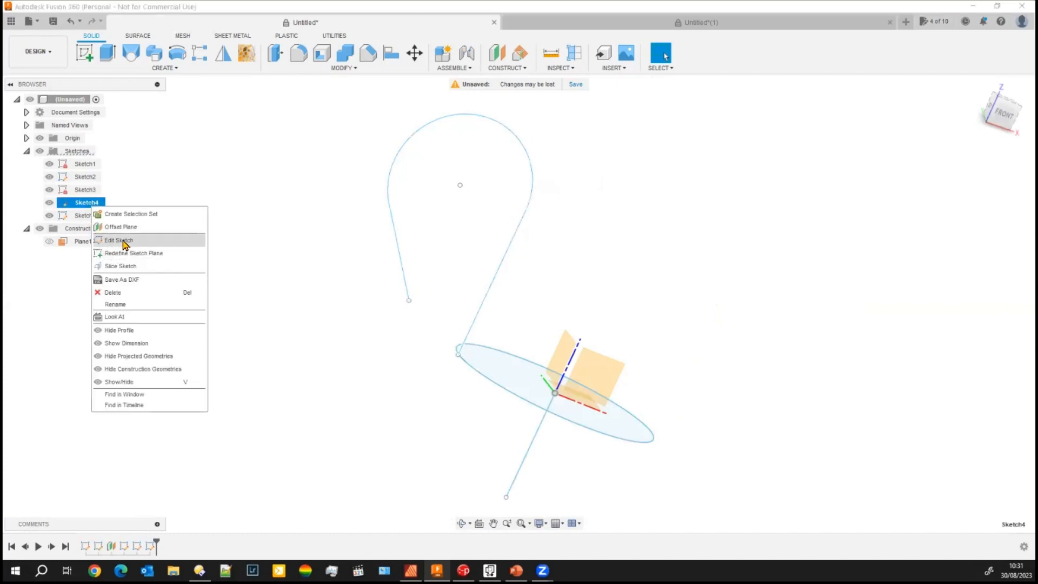
click(118, 239)
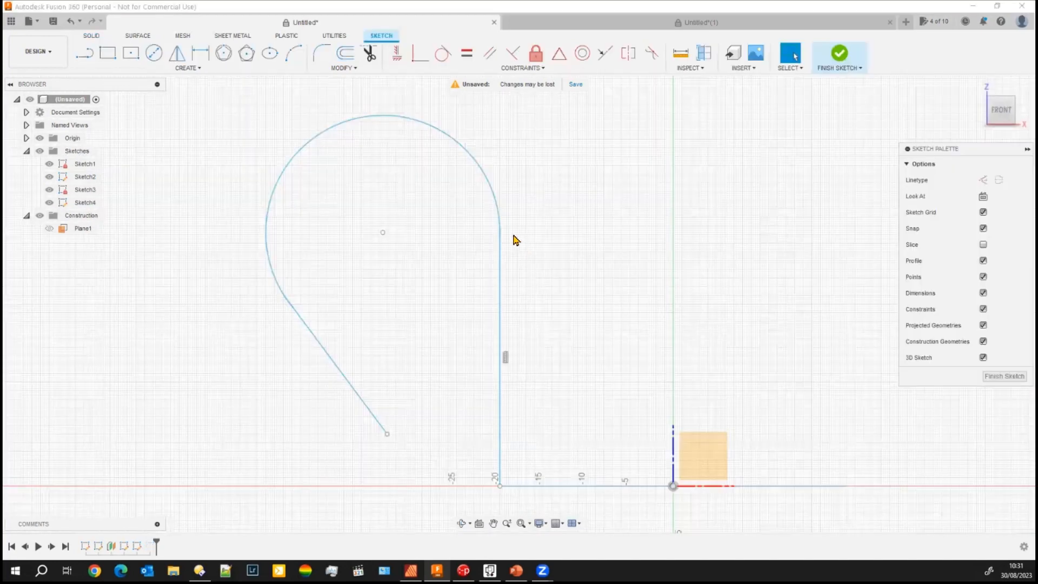
click(478, 168)
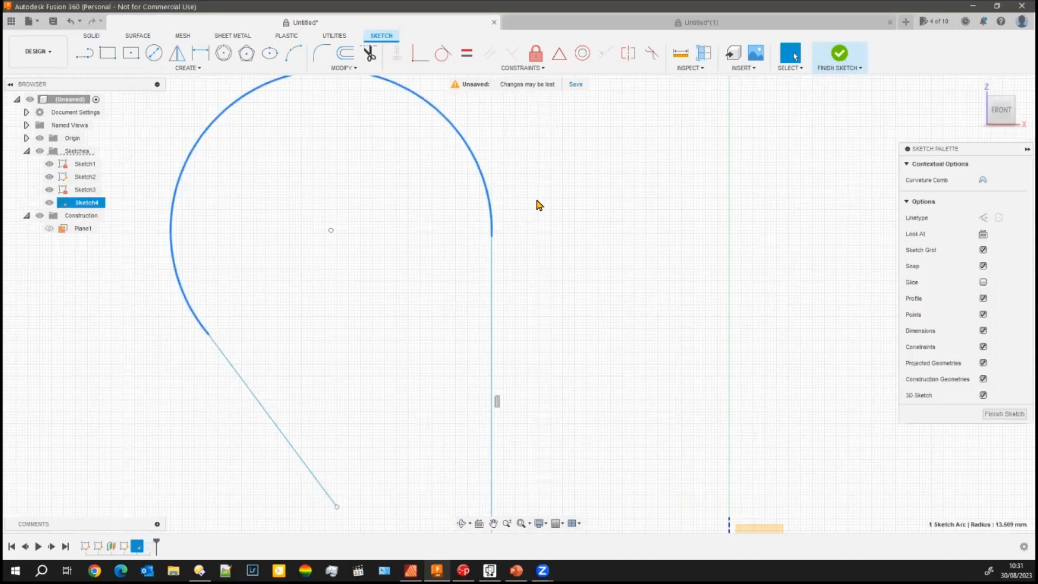
key(Delete)
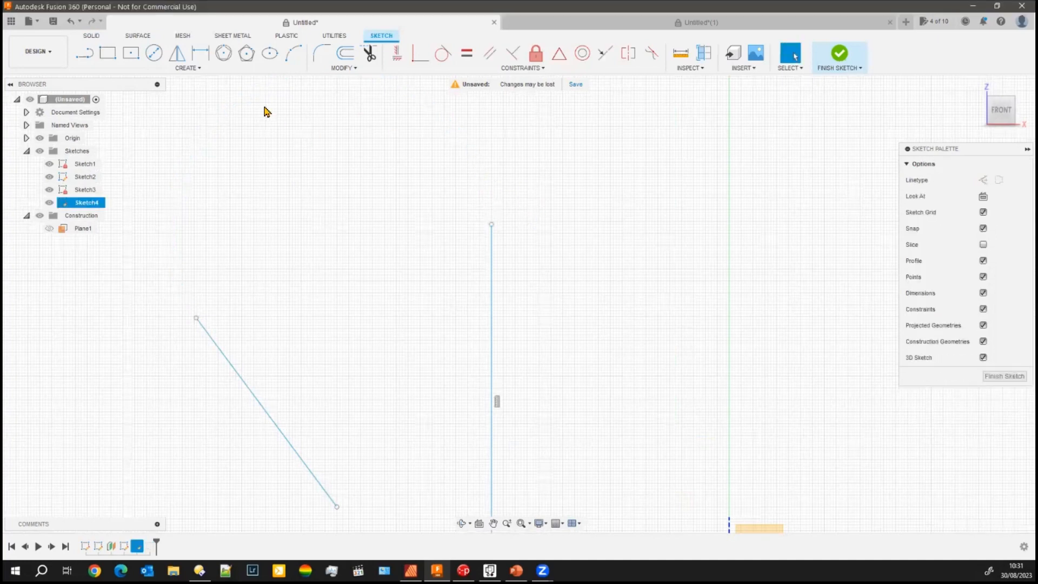
Step: Draw a three-point arc bulging upward that joins the upper ends of the vertical and slanted lines, and finish the sketch
click(288, 63)
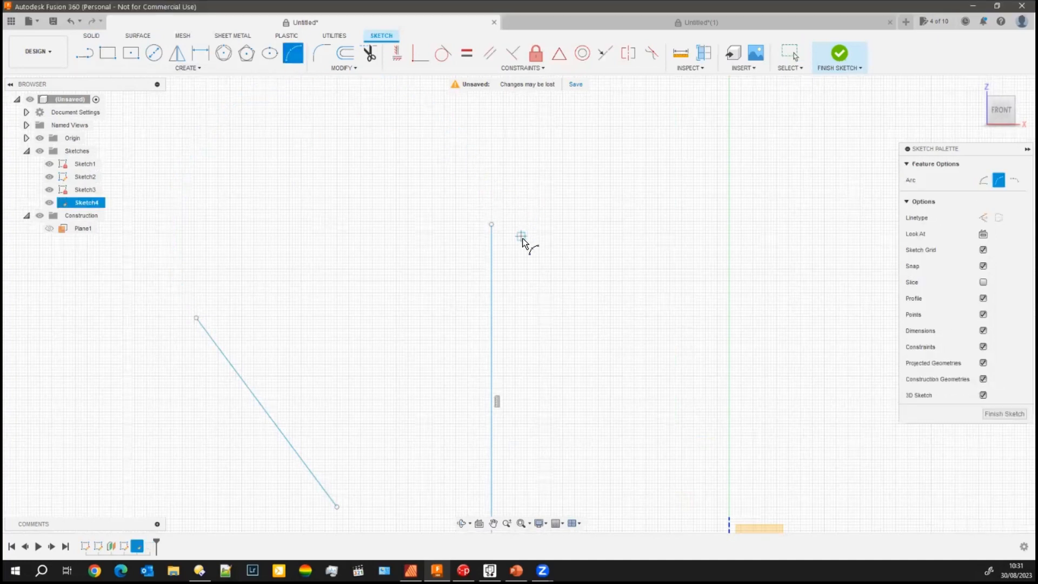
click(491, 224)
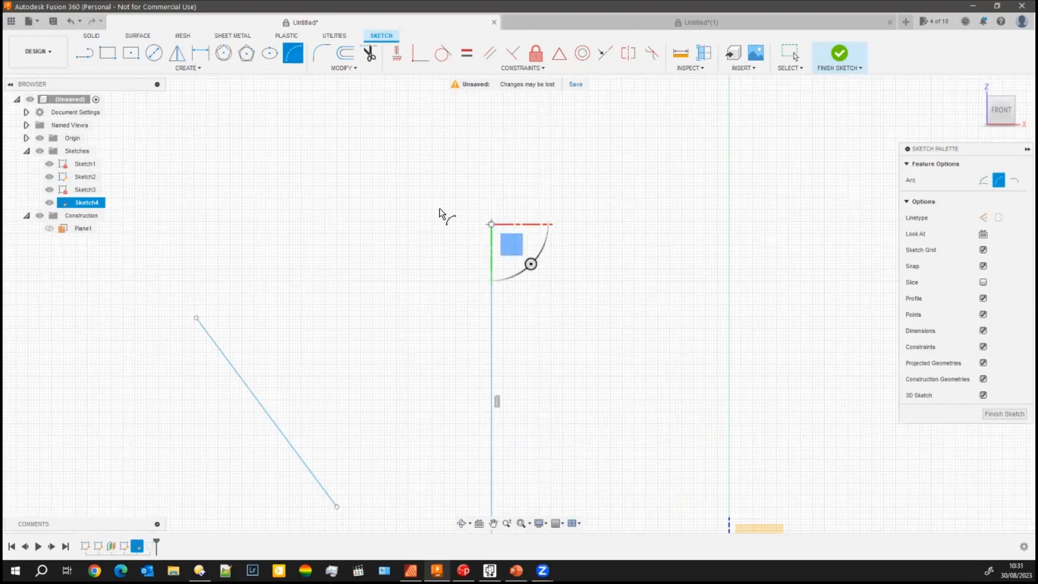
click(196, 317)
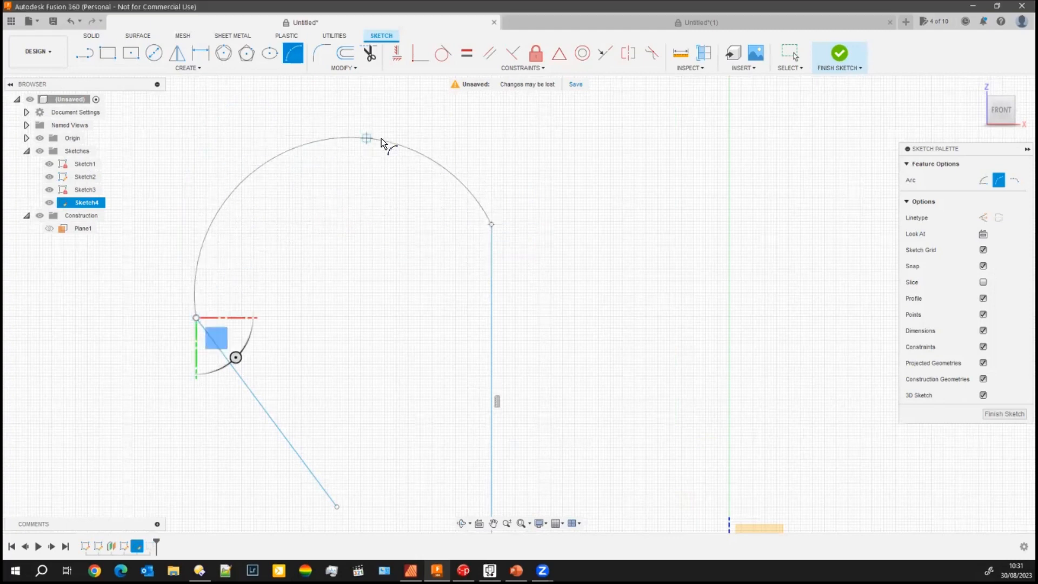
click(436, 124)
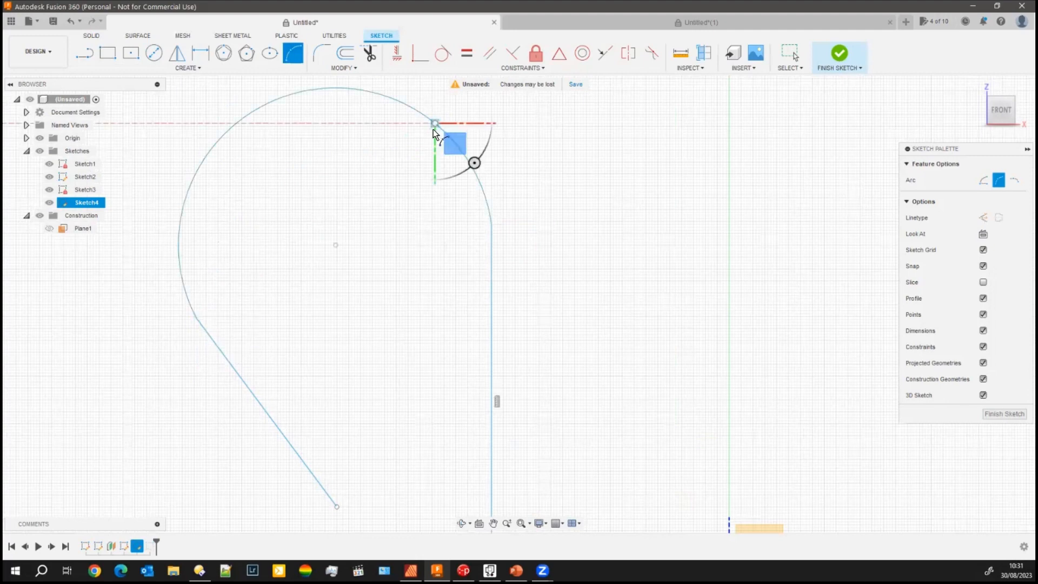
click(1004, 413)
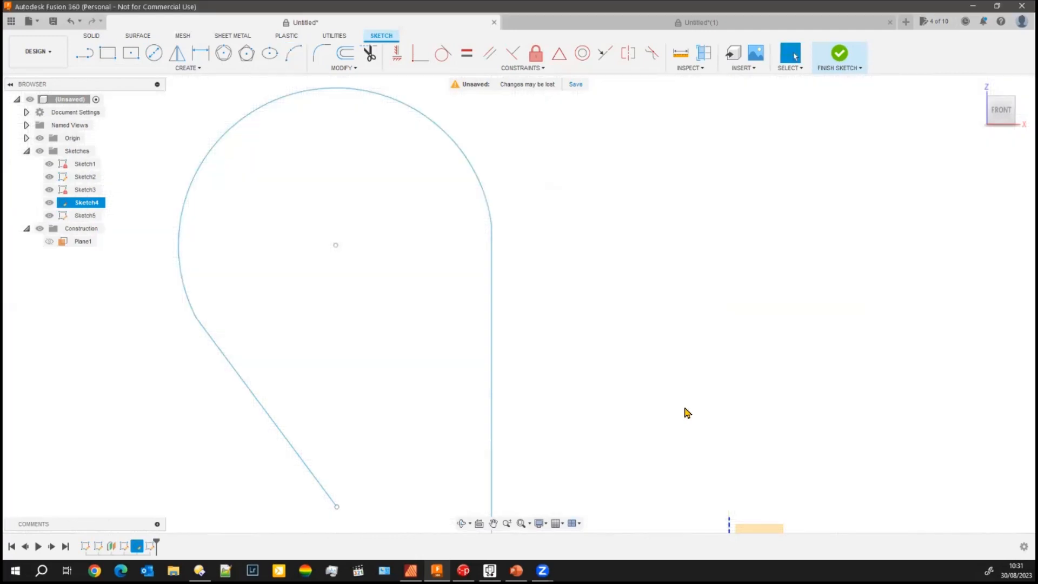
Step: Sweep the profile circle as a new body along the connected path of lines and arc, and examine the preview around the inner bend
scroll(662, 377, down, 2)
middle_drag(542, 303, 375, 238)
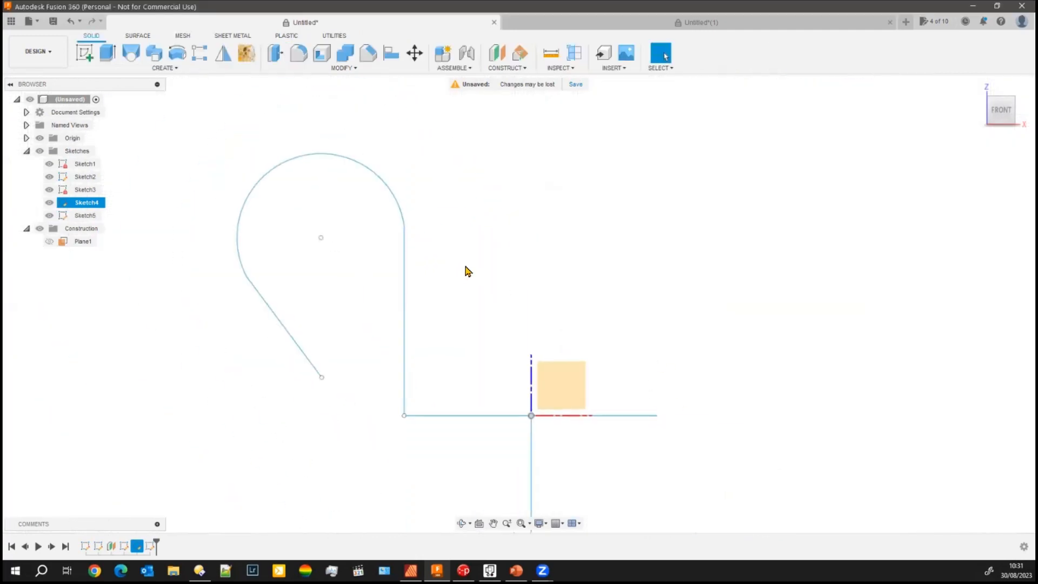
shift+middle_drag(519, 234, 413, 319)
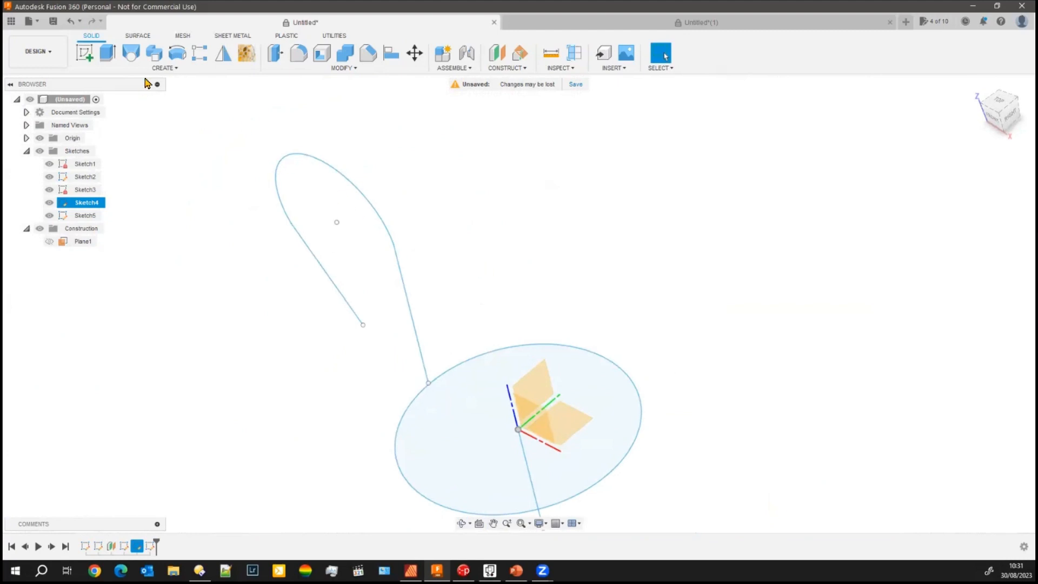
click(154, 52)
click(488, 459)
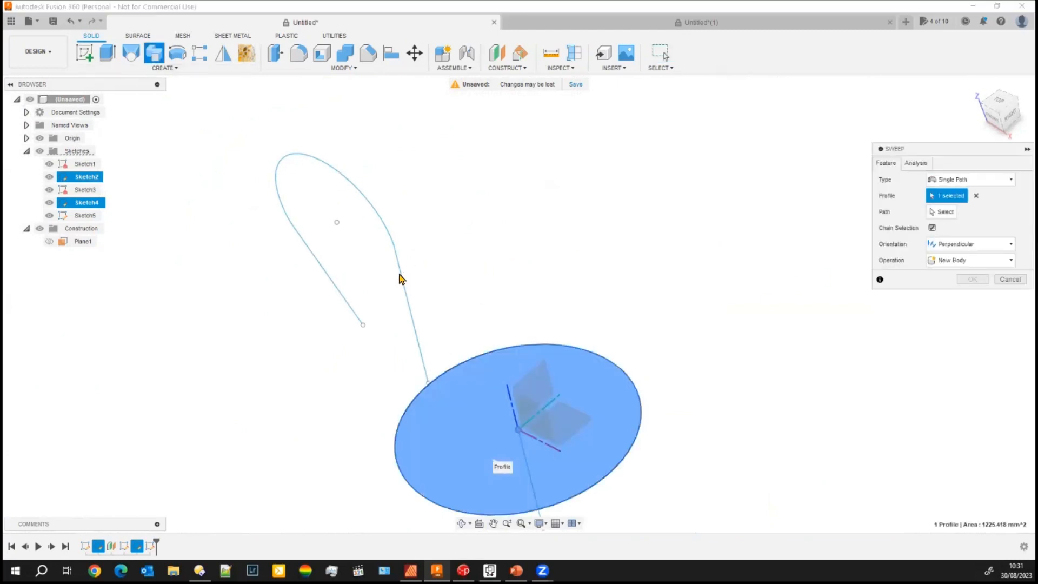
click(941, 211)
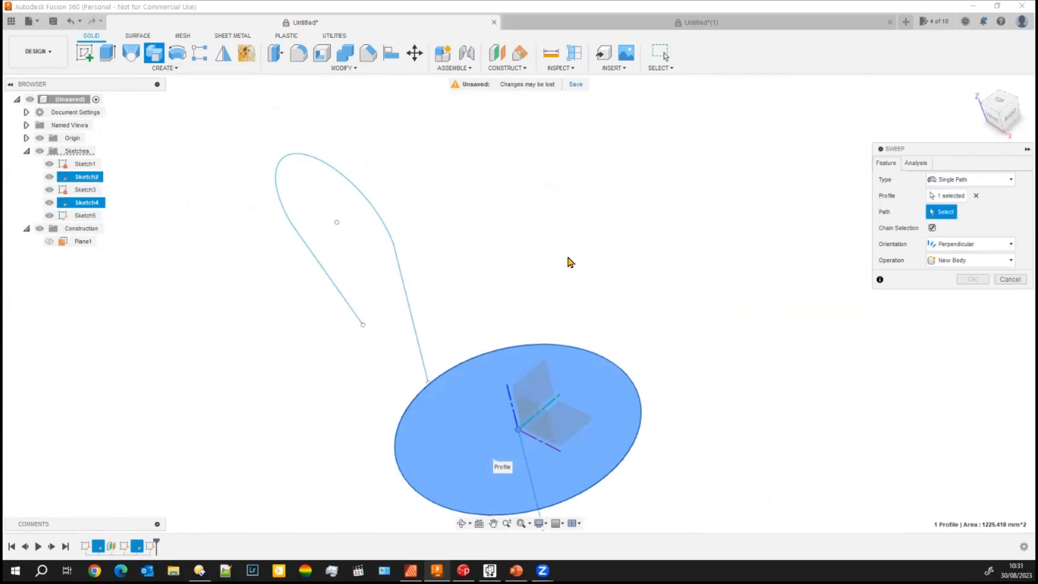
click(394, 264)
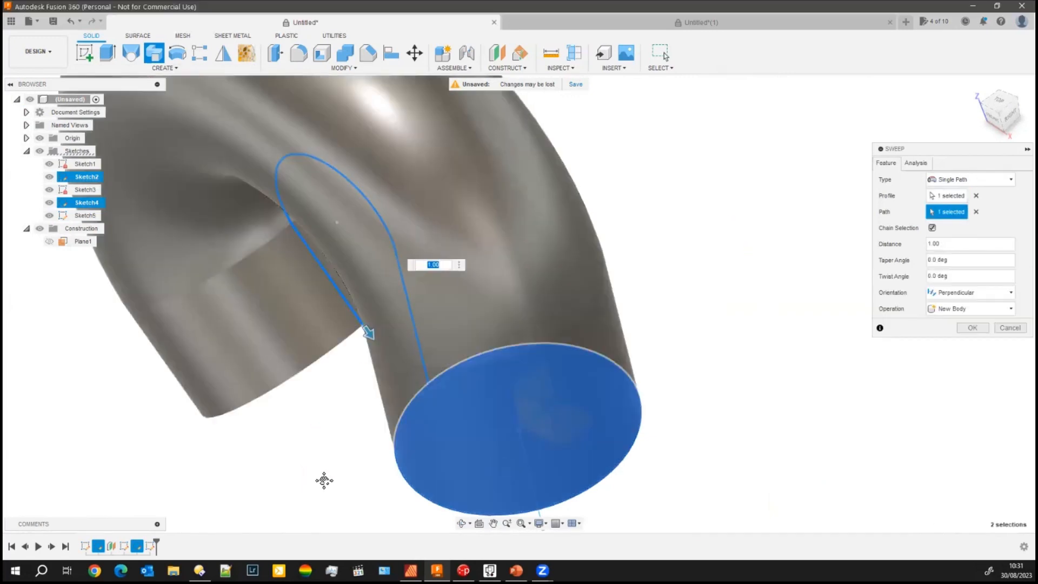
shift+middle_drag(273, 524, 433, 452)
shift+middle_drag(310, 489, 298, 493)
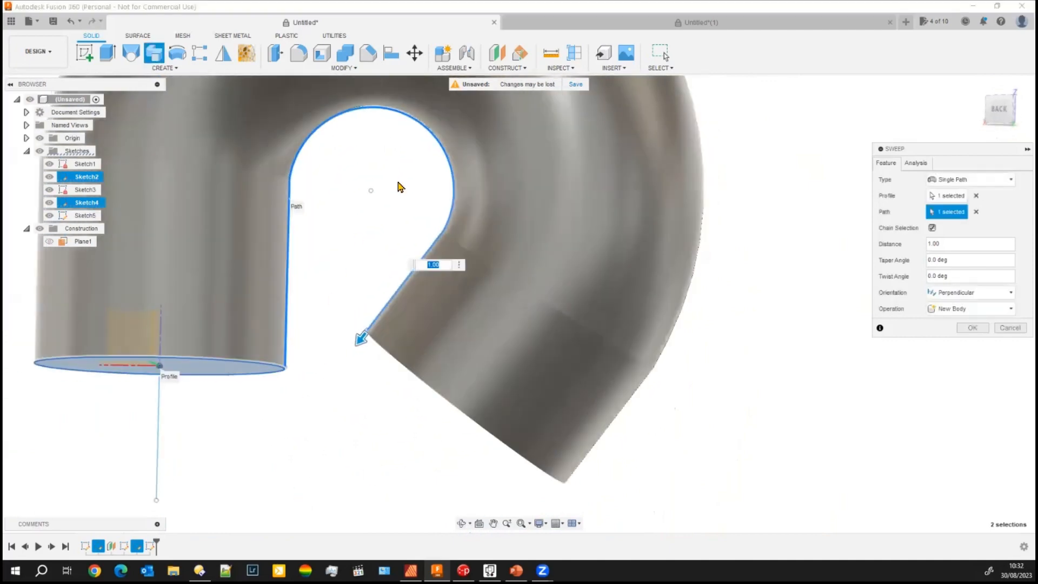
middle_drag(763, 160, 773, 212)
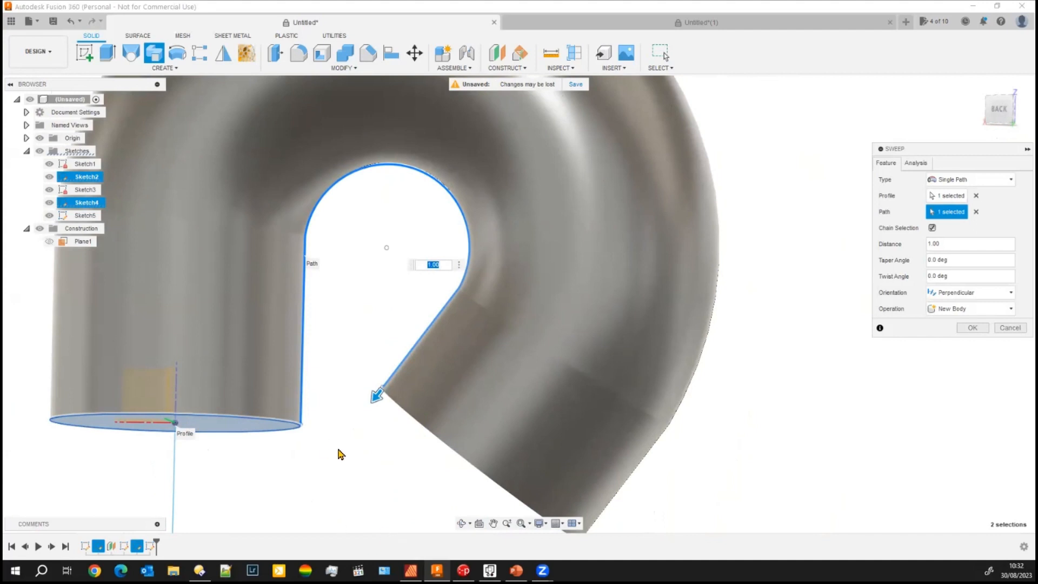
click(308, 545)
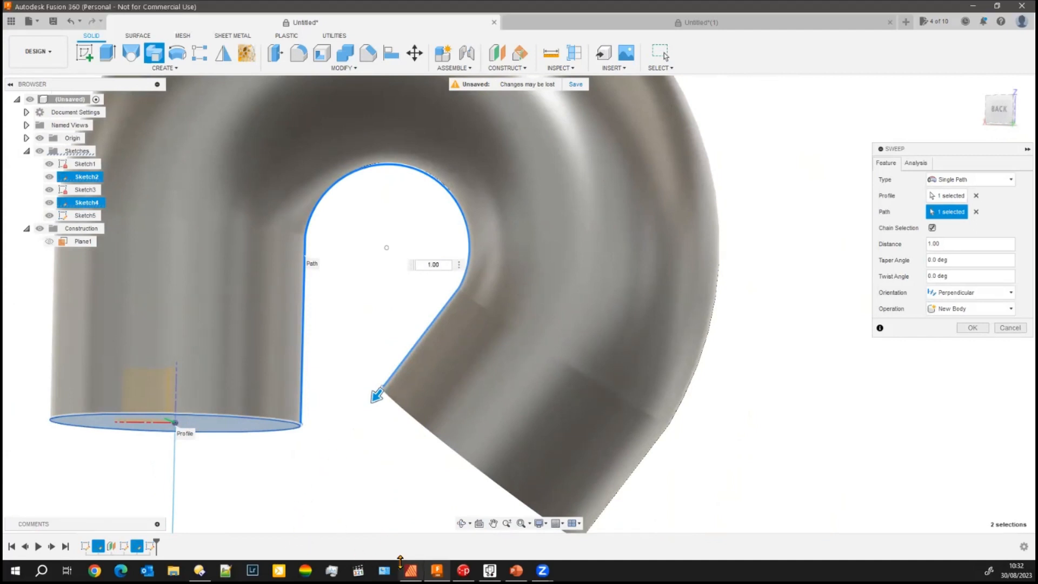